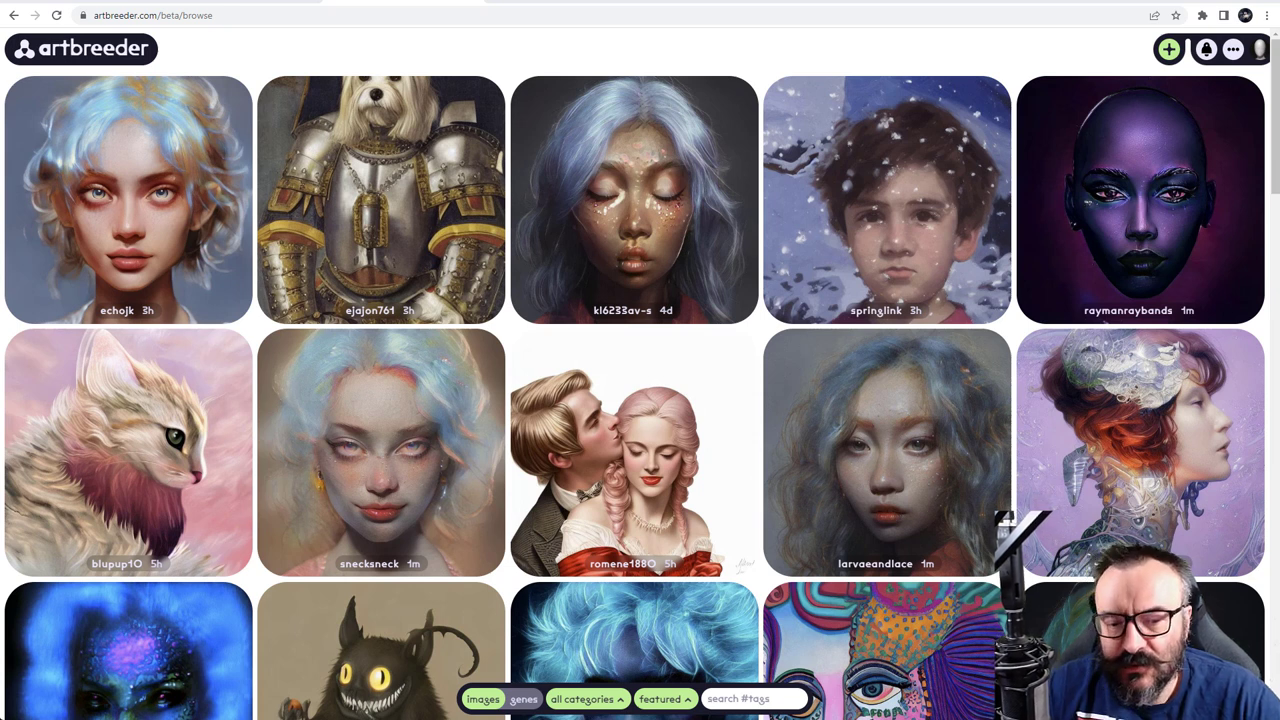
- Open the new-creation dialog, switch it to videos, and choose the landscapes category
click(1171, 52)
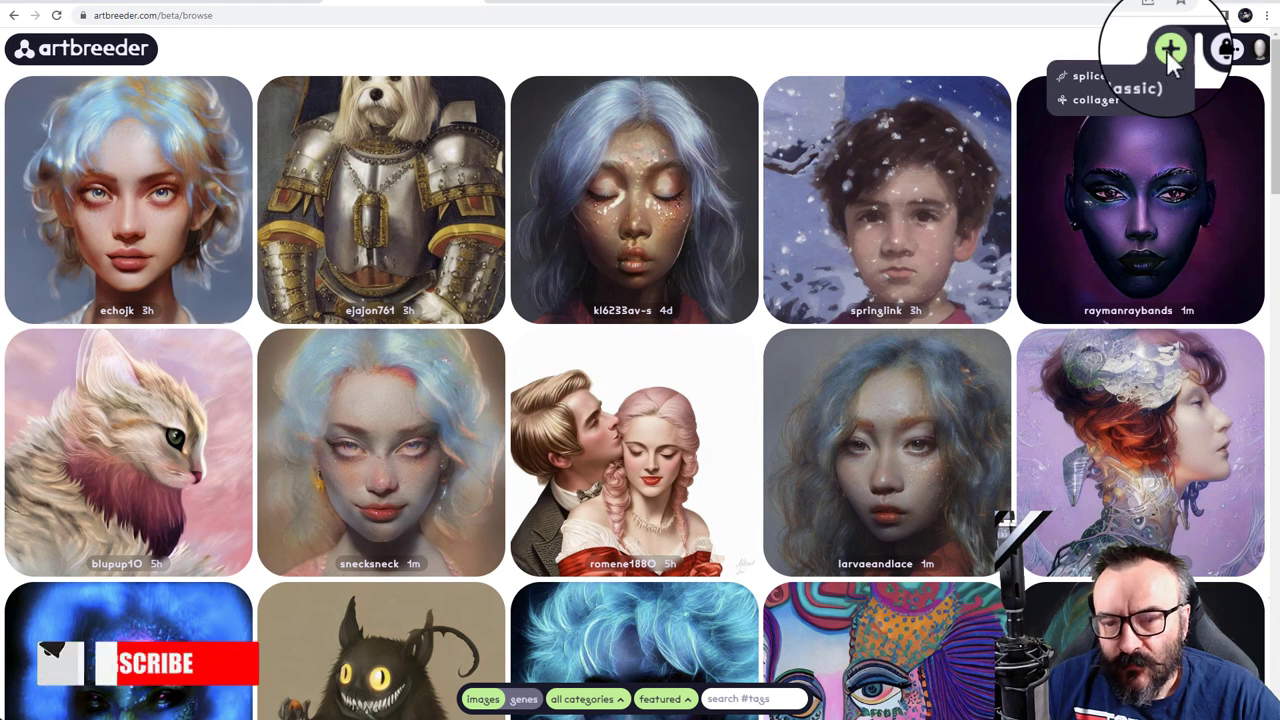
click(1113, 88)
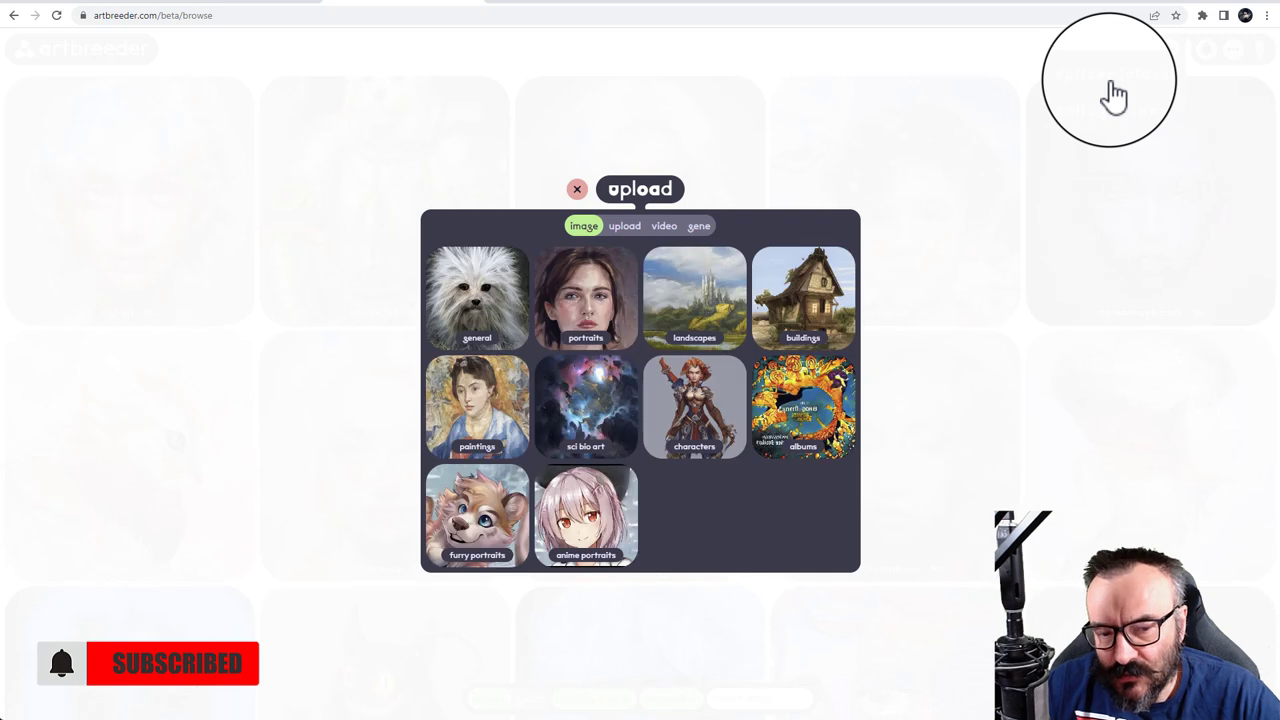
click(665, 226)
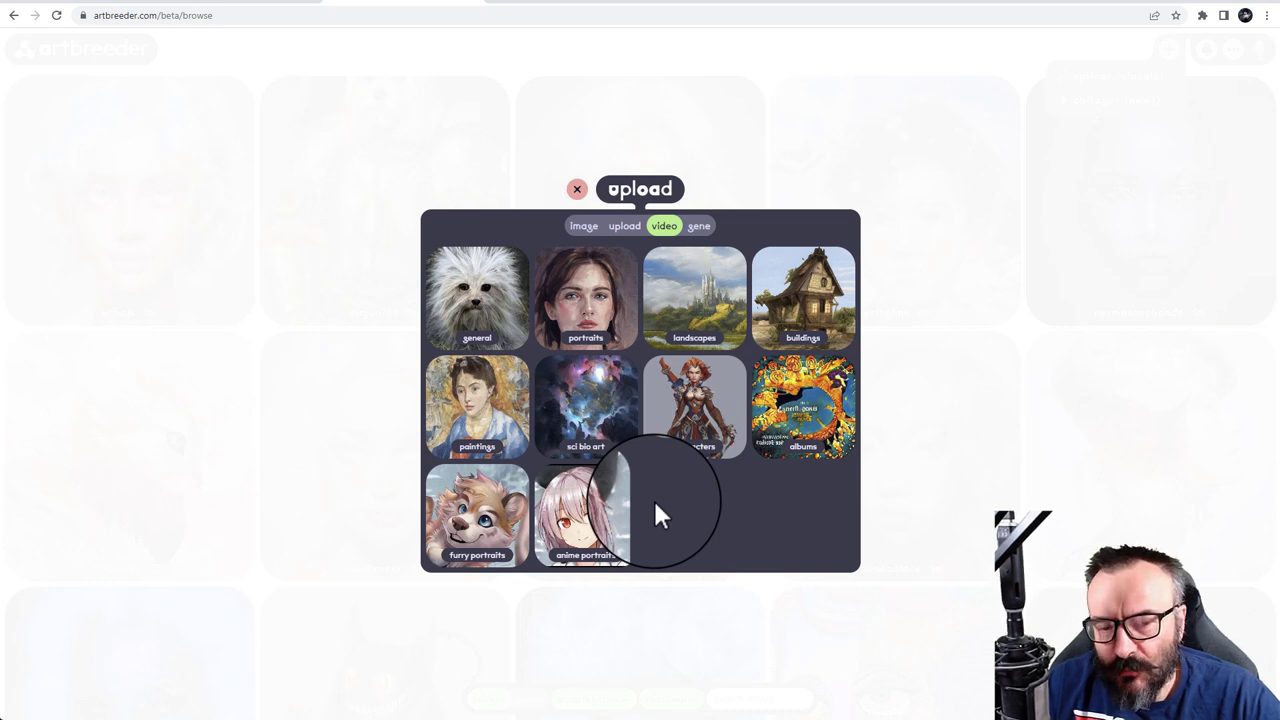
click(700, 305)
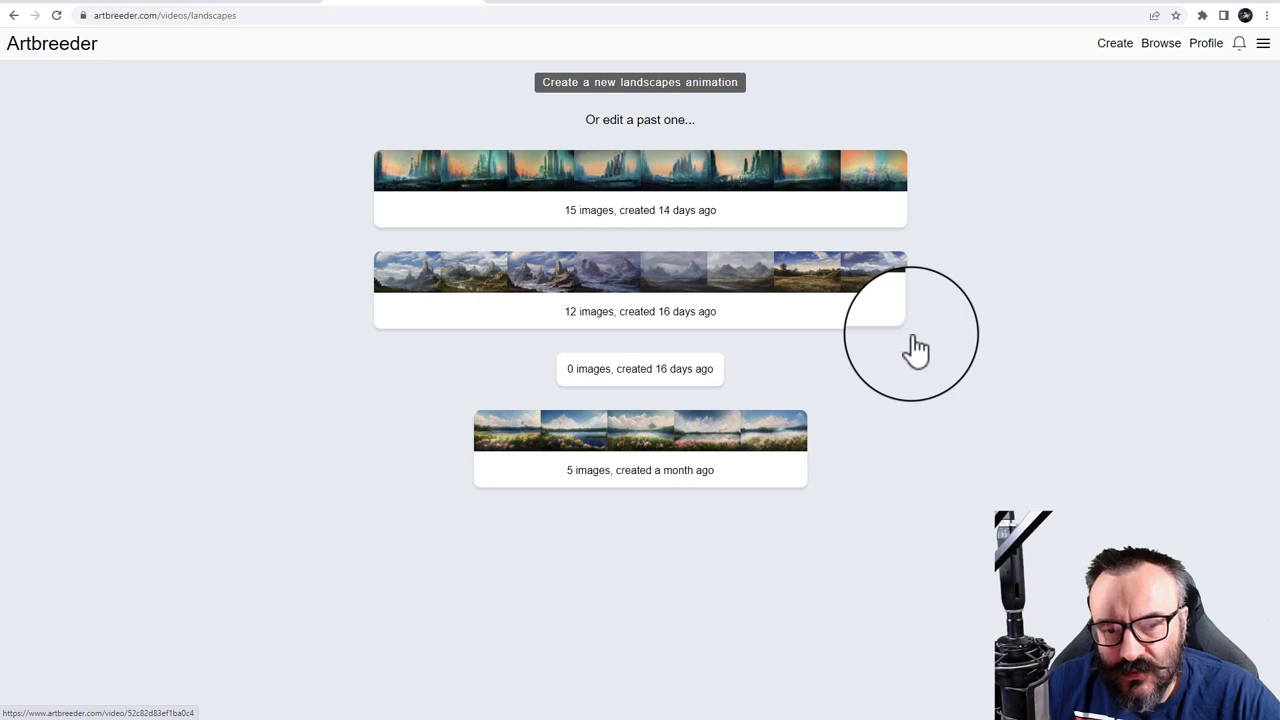
- Create a new 24 fps landscapes animation and bring up the first-frame image picker
click(665, 97)
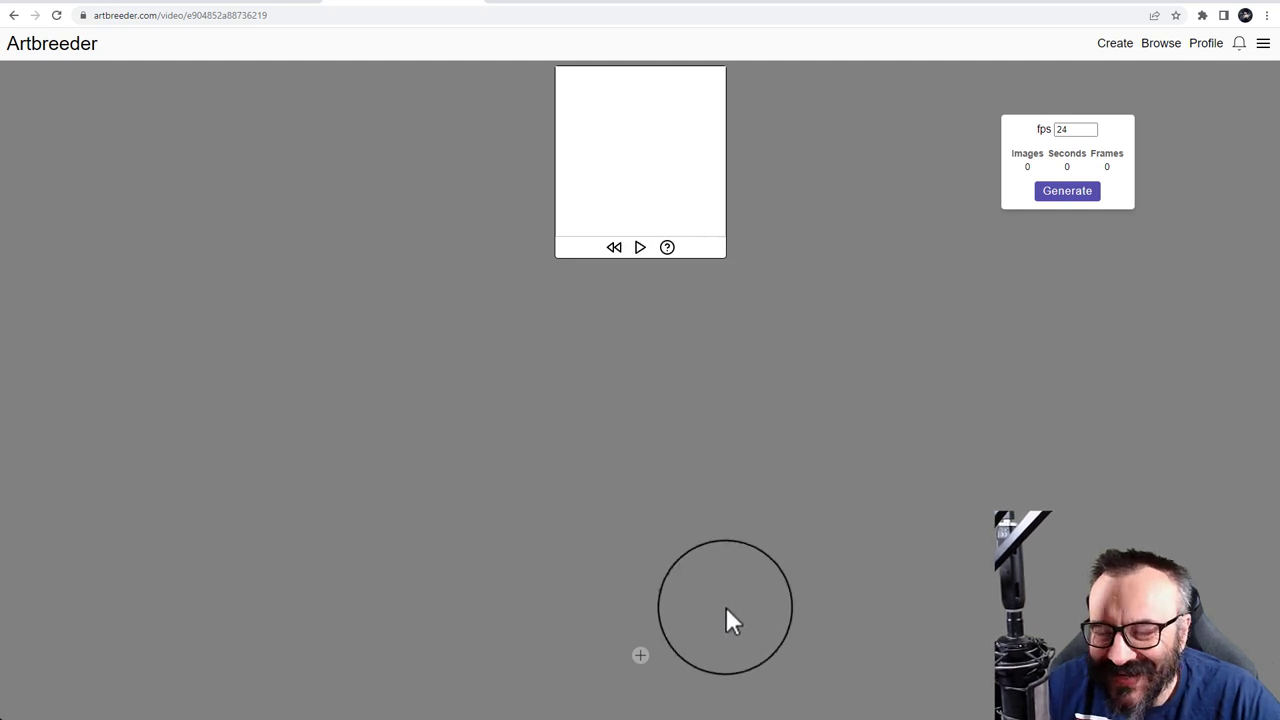
click(640, 655)
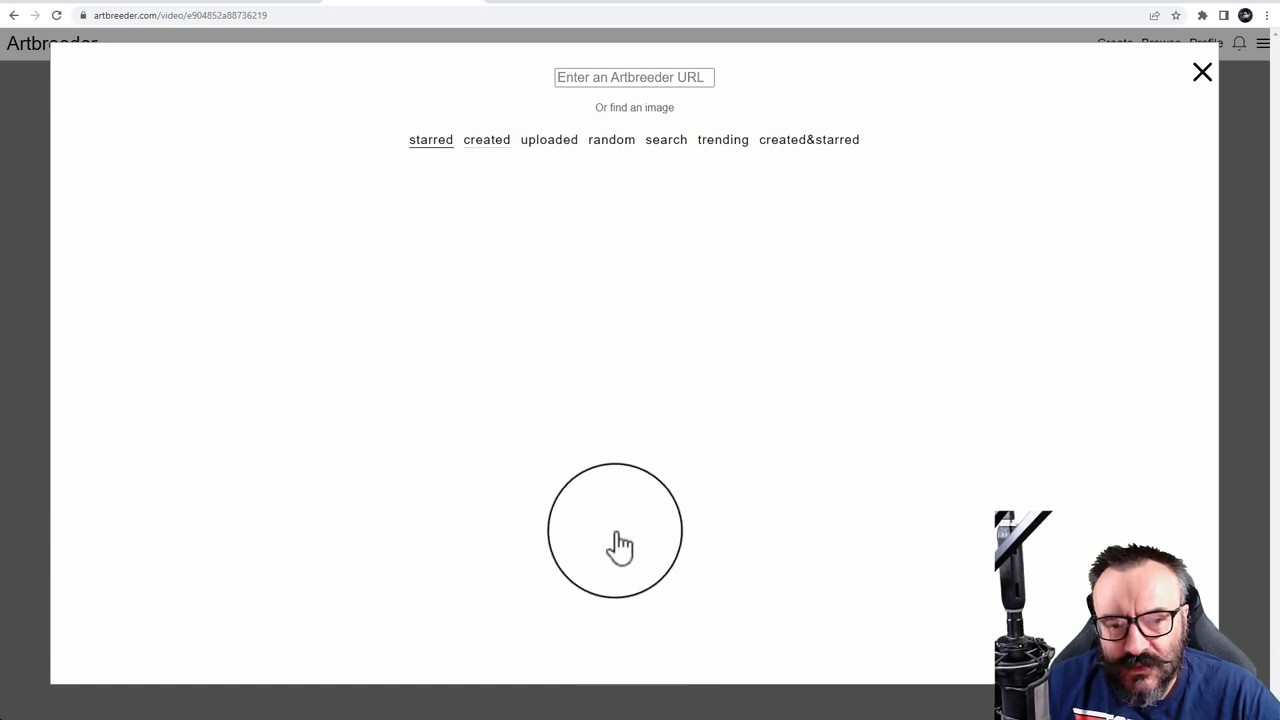
- Browse your uploaded images in the image picker
click(540, 148)
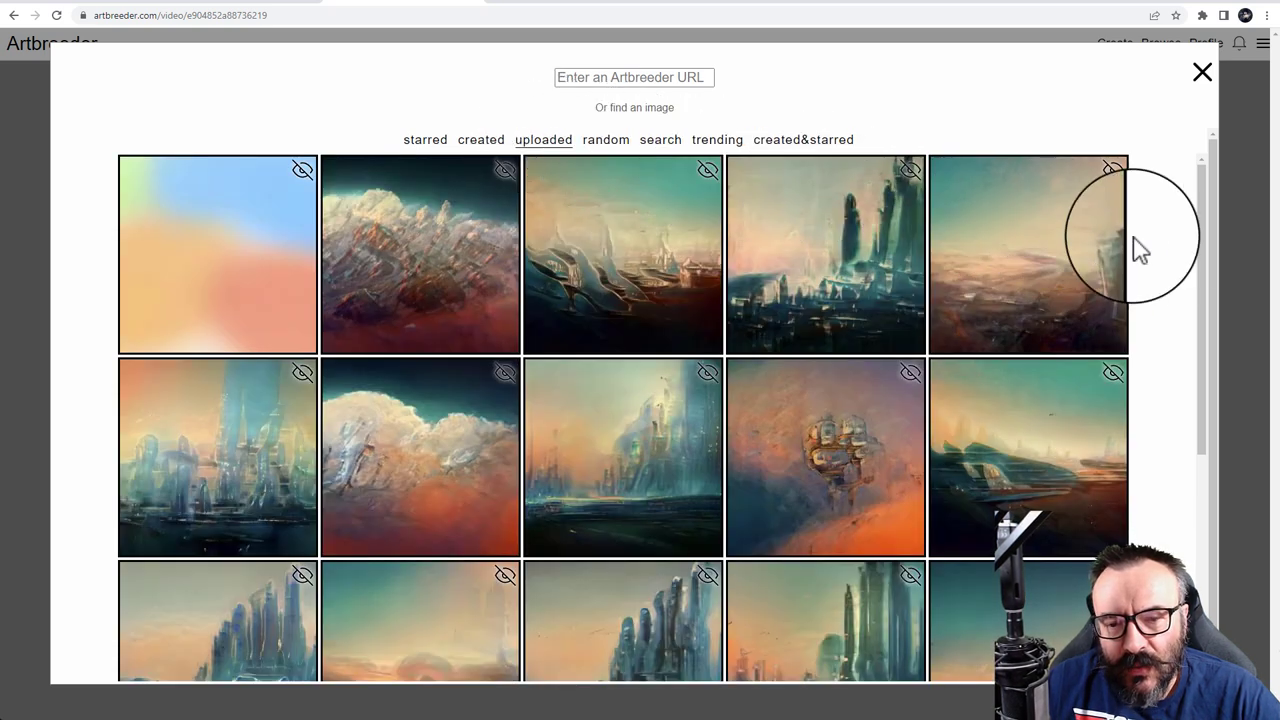
scroll(1160, 253, down, 10)
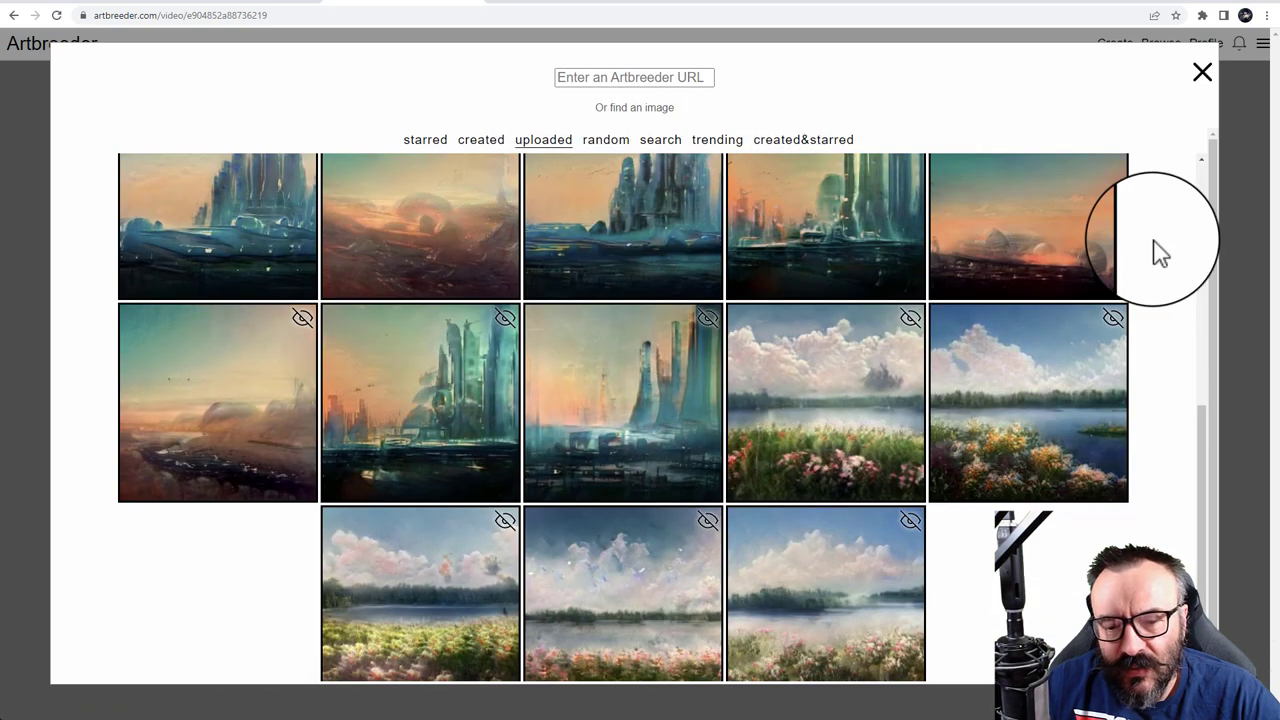
scroll(1160, 253, down, 1)
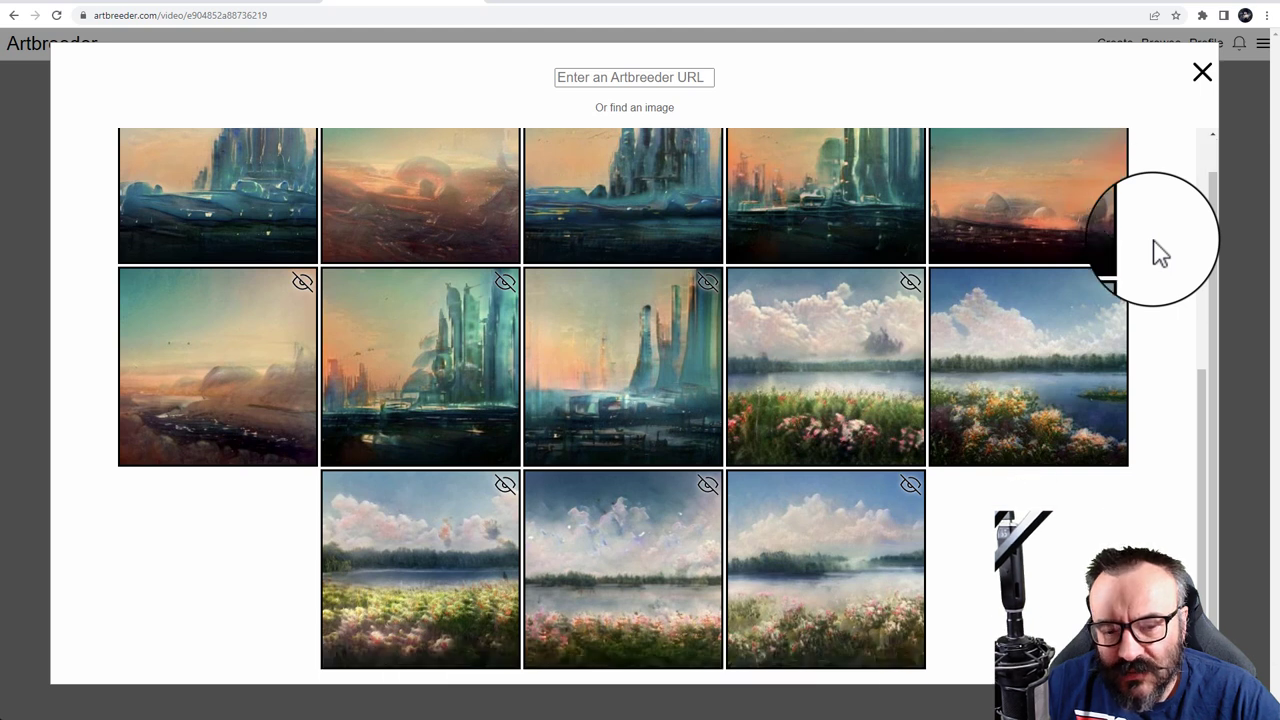
scroll(1160, 253, up, 10)
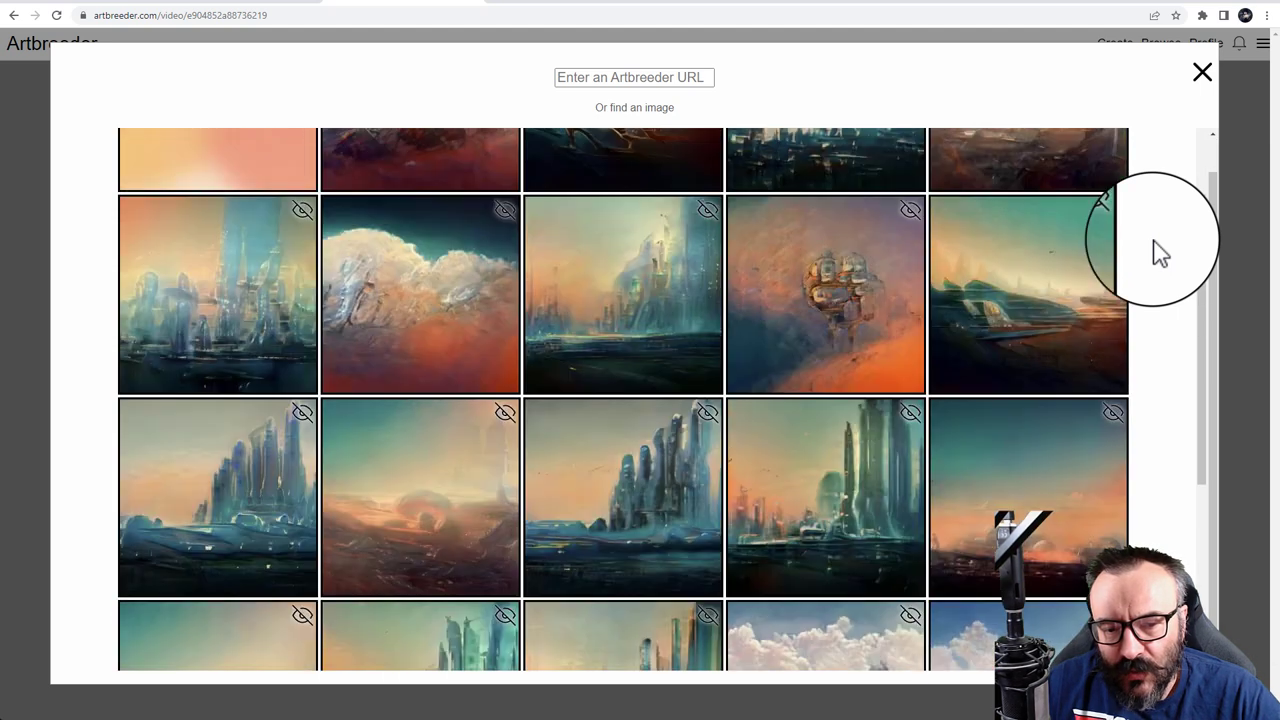
scroll(1160, 253, up, 1)
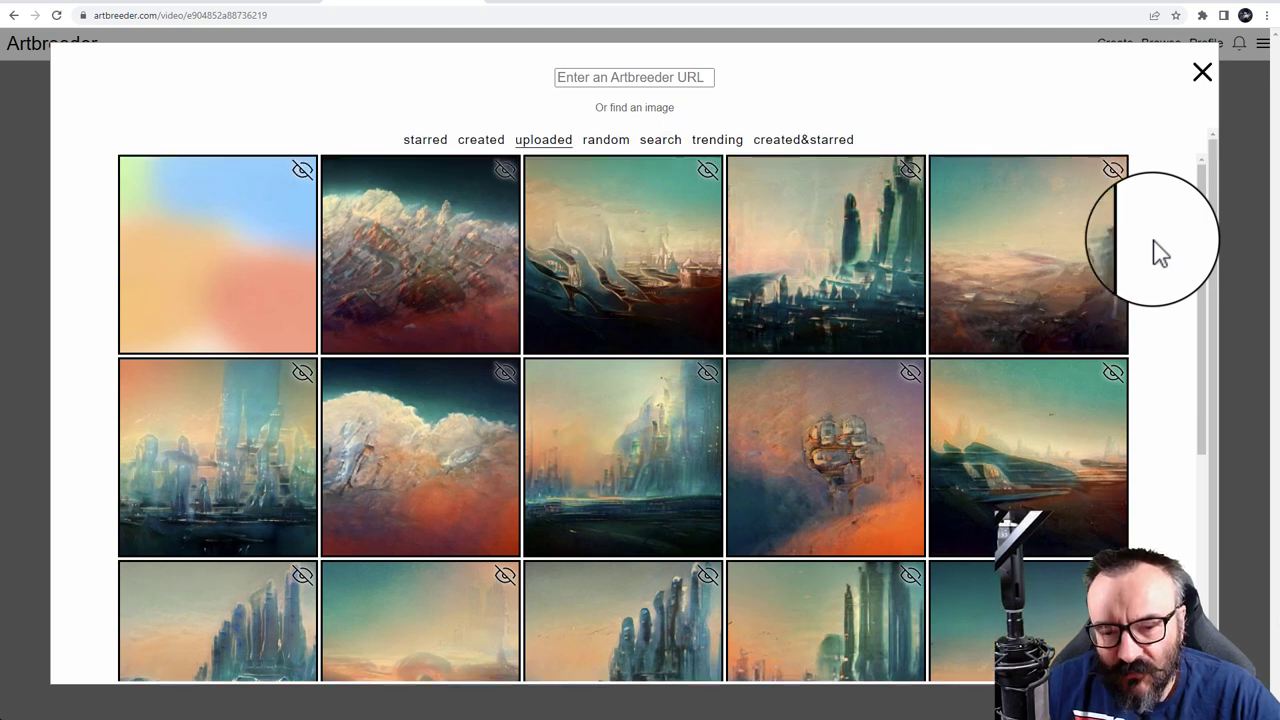
scroll(1160, 253, down, 5)
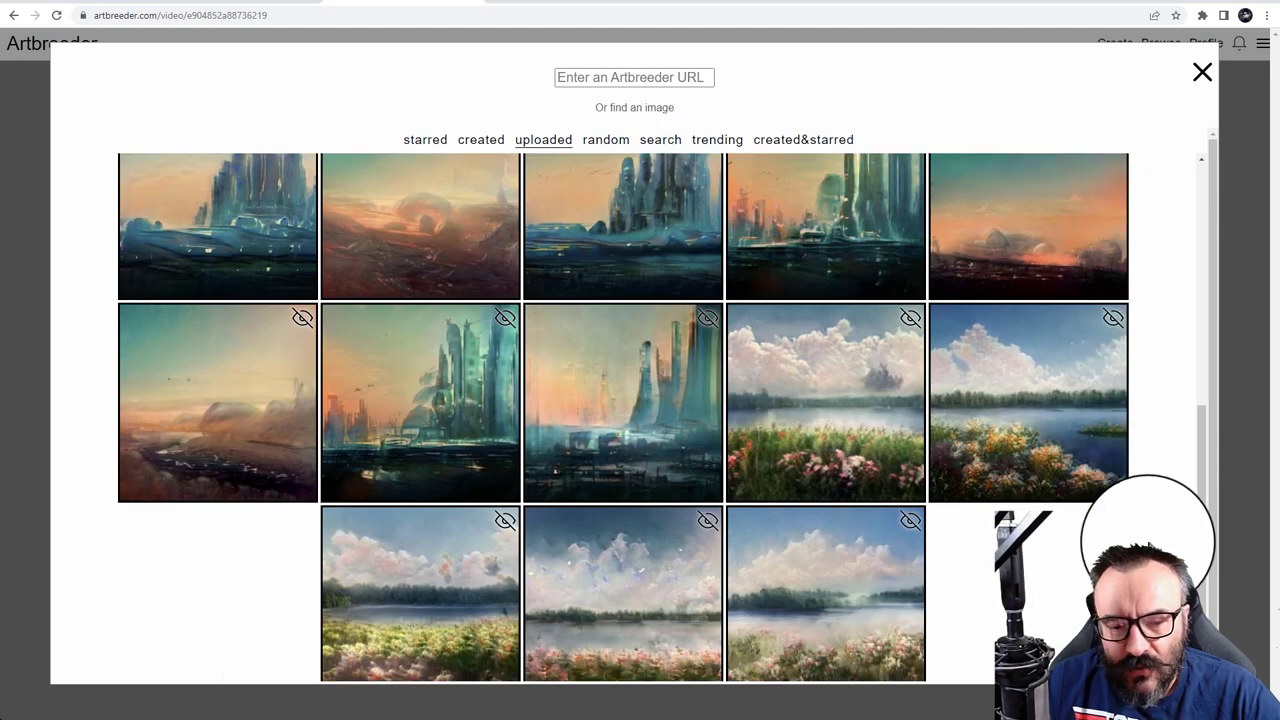
scroll(1150, 545, up, 8)
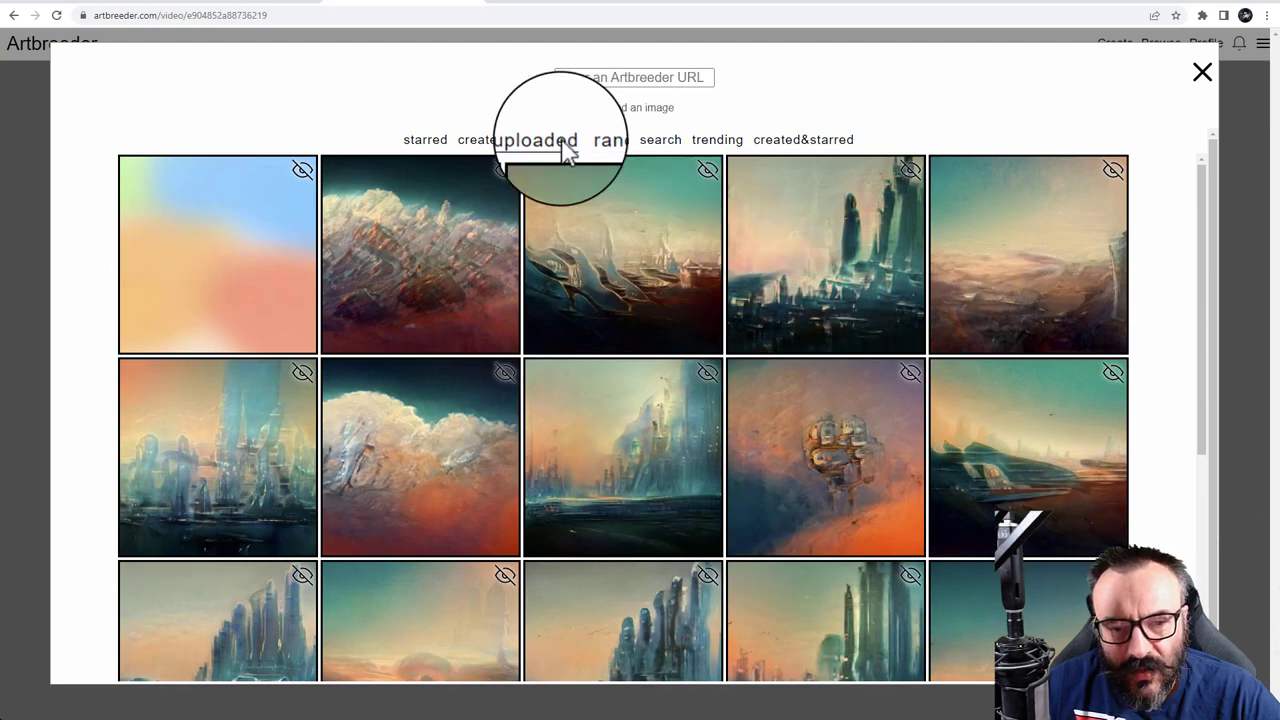
- Compare the uploaded, random and created tabs, then scroll through your created landscapes
click(488, 145)
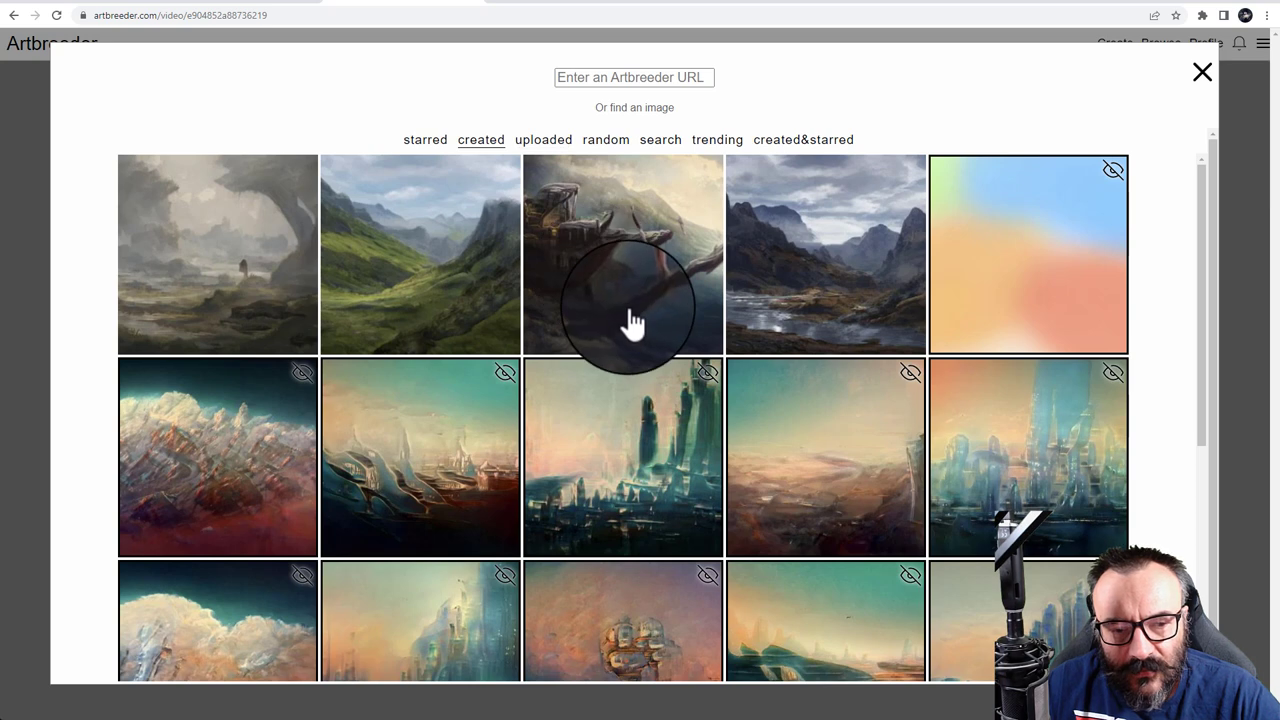
scroll(628, 320, down, 2)
scroll(628, 320, up, 2)
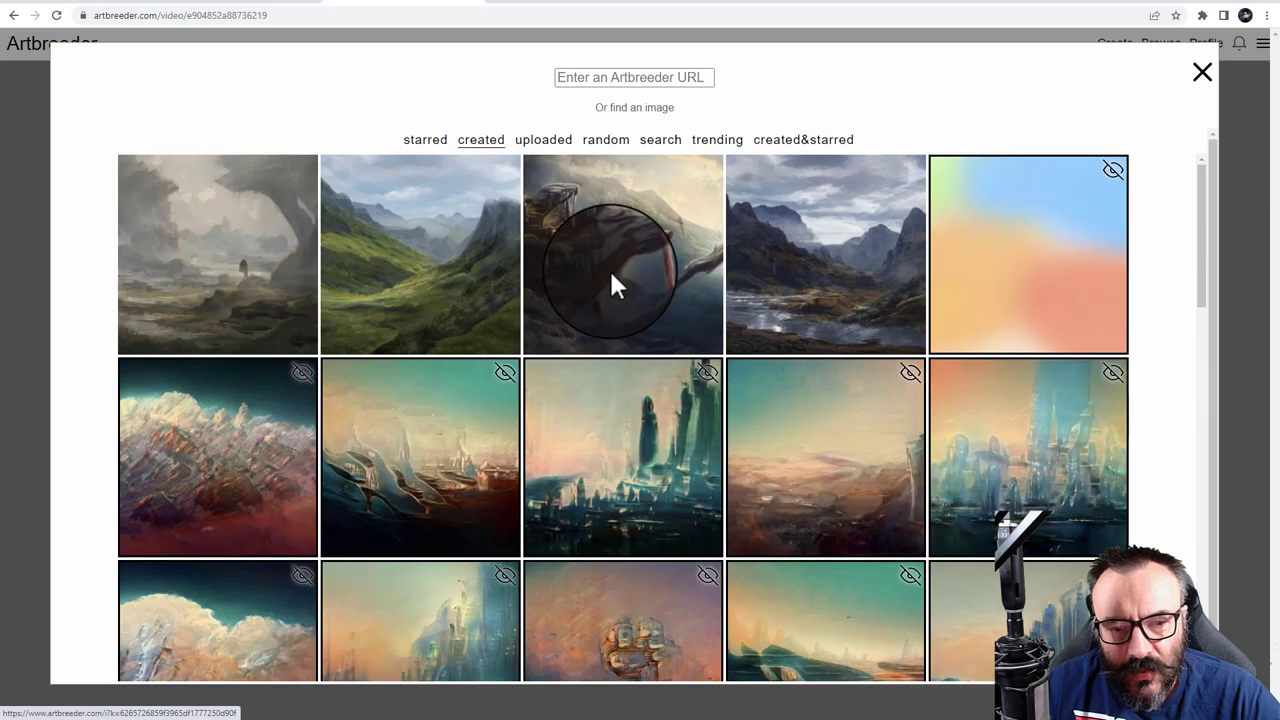
click(545, 145)
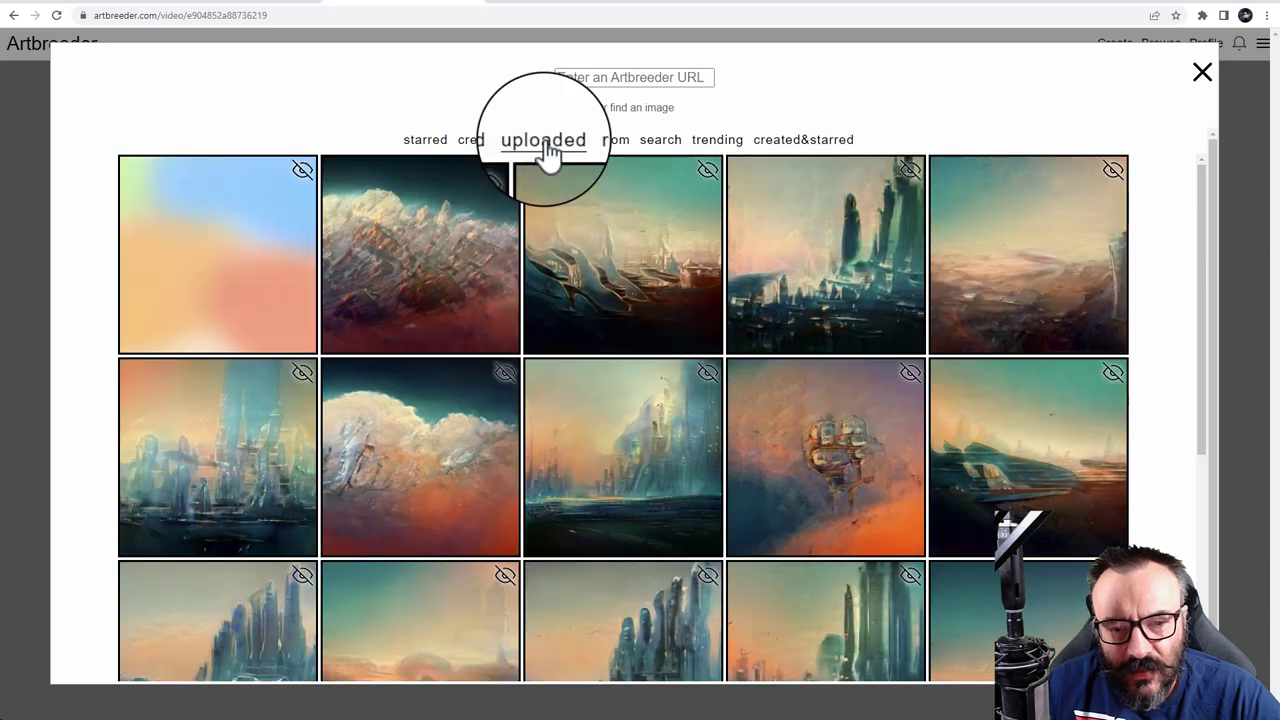
click(609, 151)
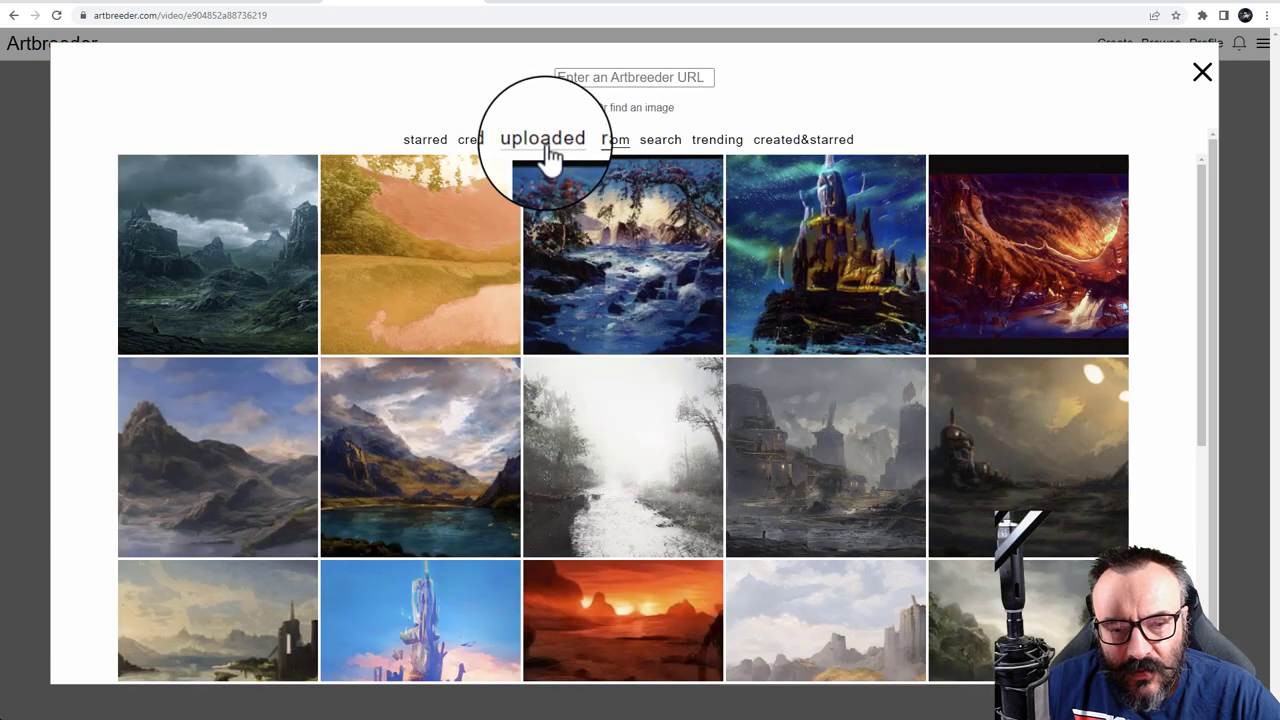
click(497, 142)
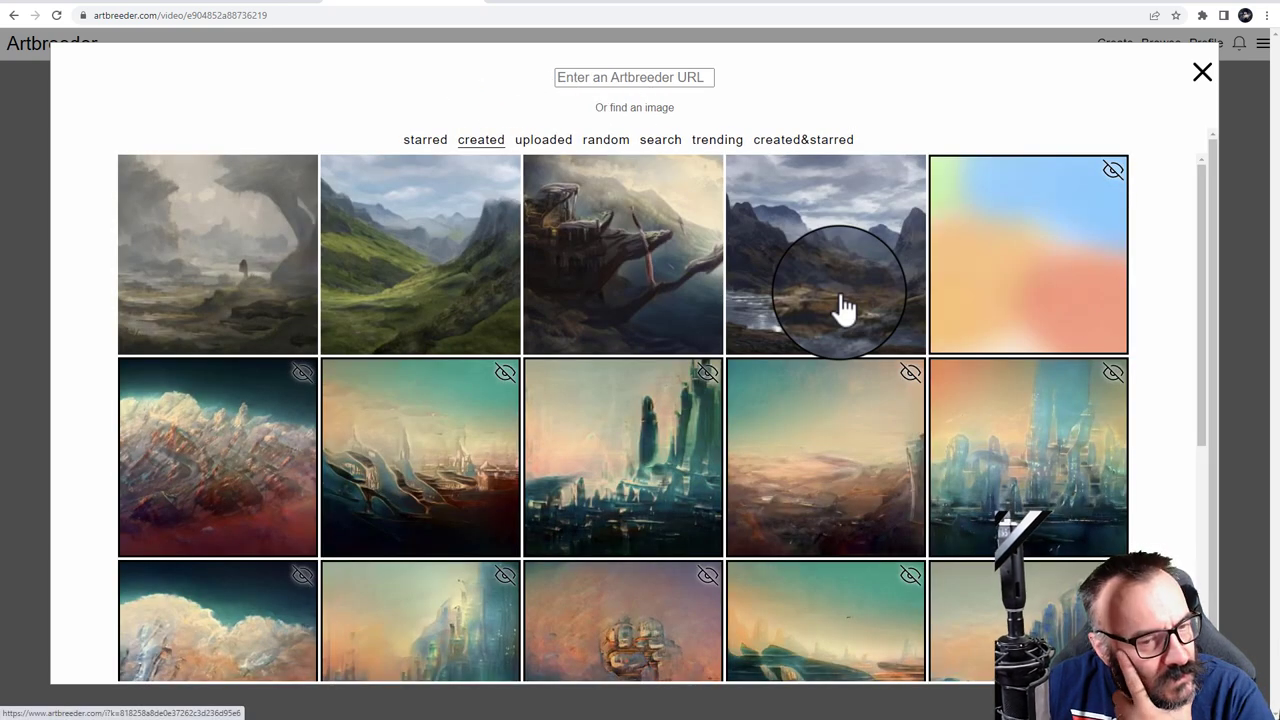
scroll(840, 298, down, 8)
scroll(840, 305, down, 2)
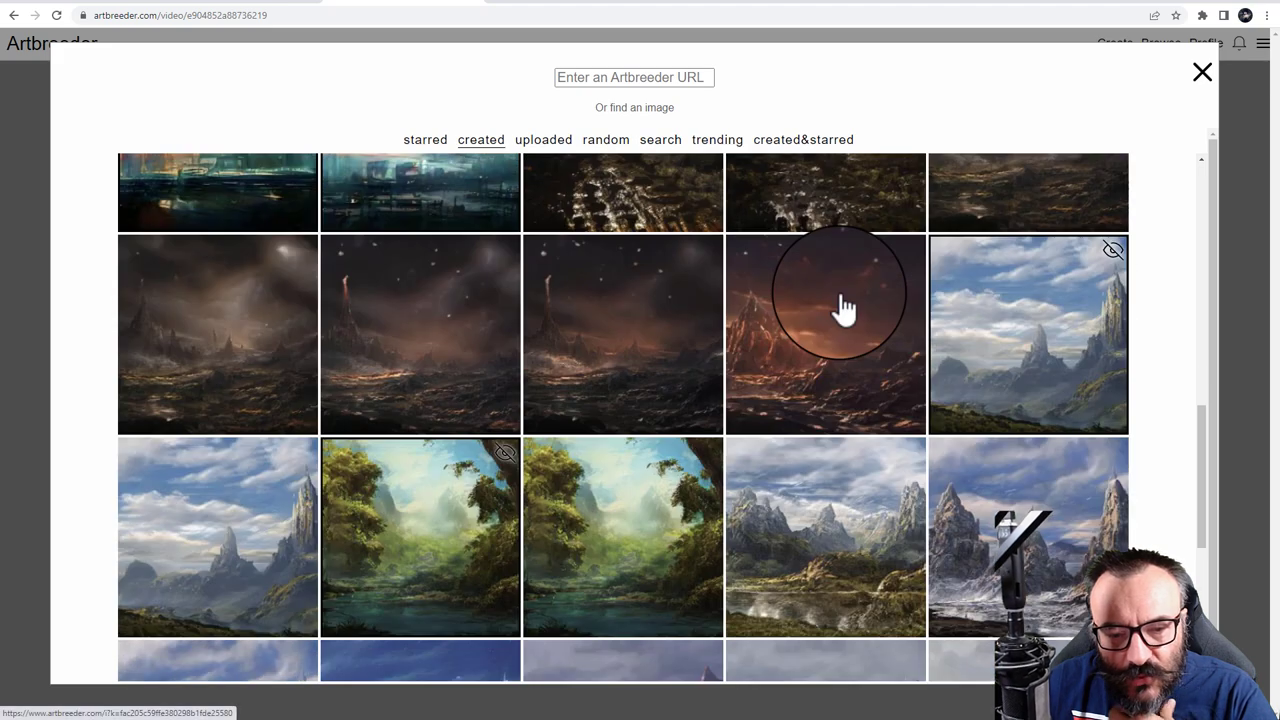
scroll(843, 310, down, 3)
scroll(840, 308, down, 5)
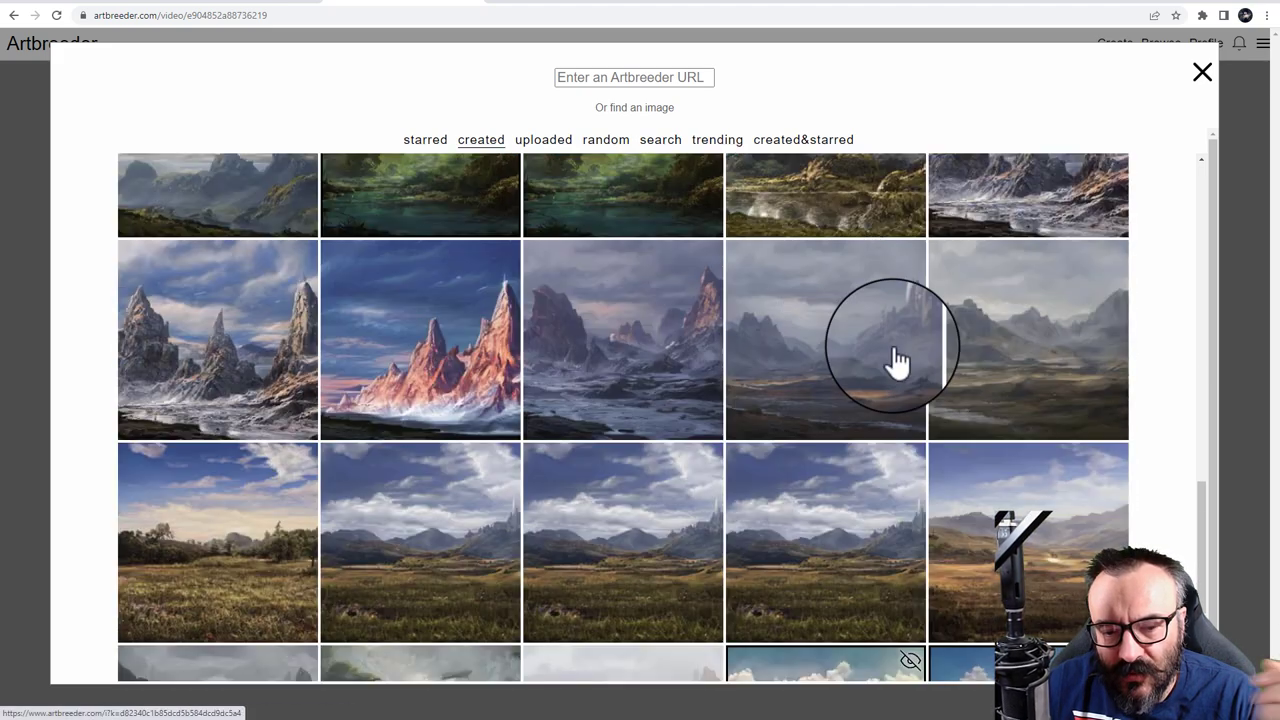
scroll(897, 362, down, 1)
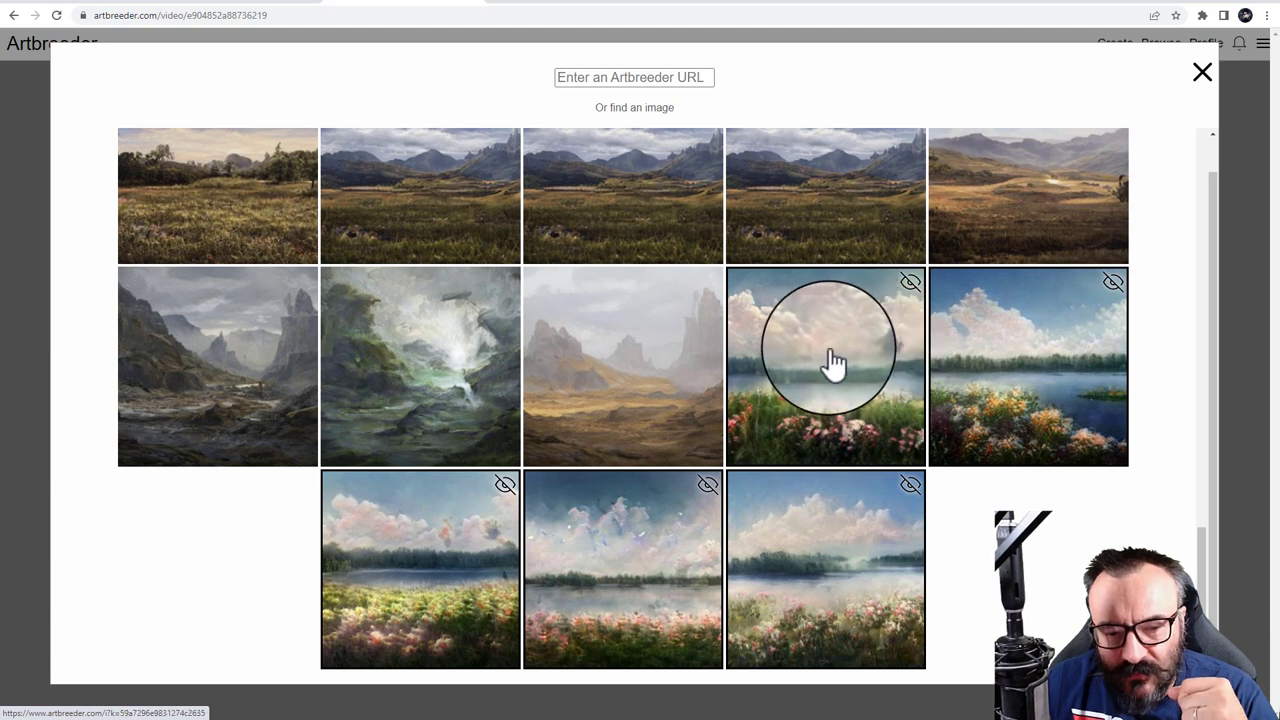
scroll(833, 365, up, 1)
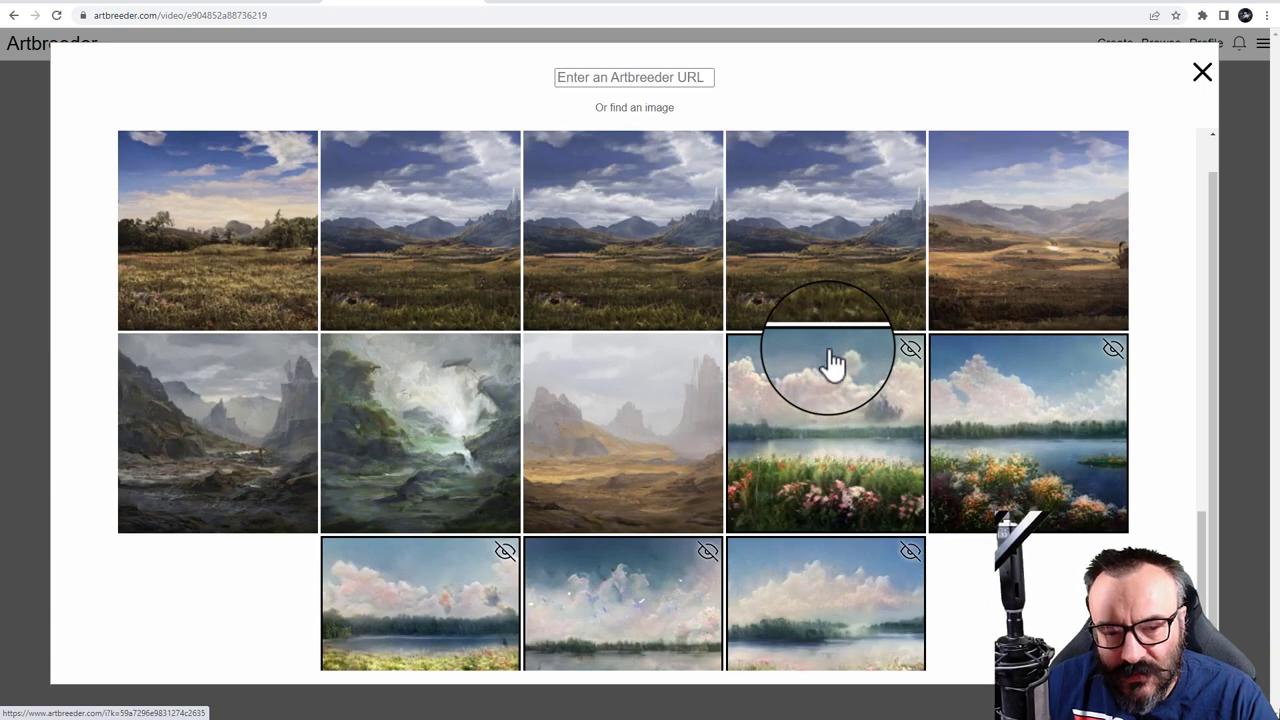
- Add misty mountain, dark mountain, misty green, grassy valley, red-mountain and rocky coast frames
click(592, 420)
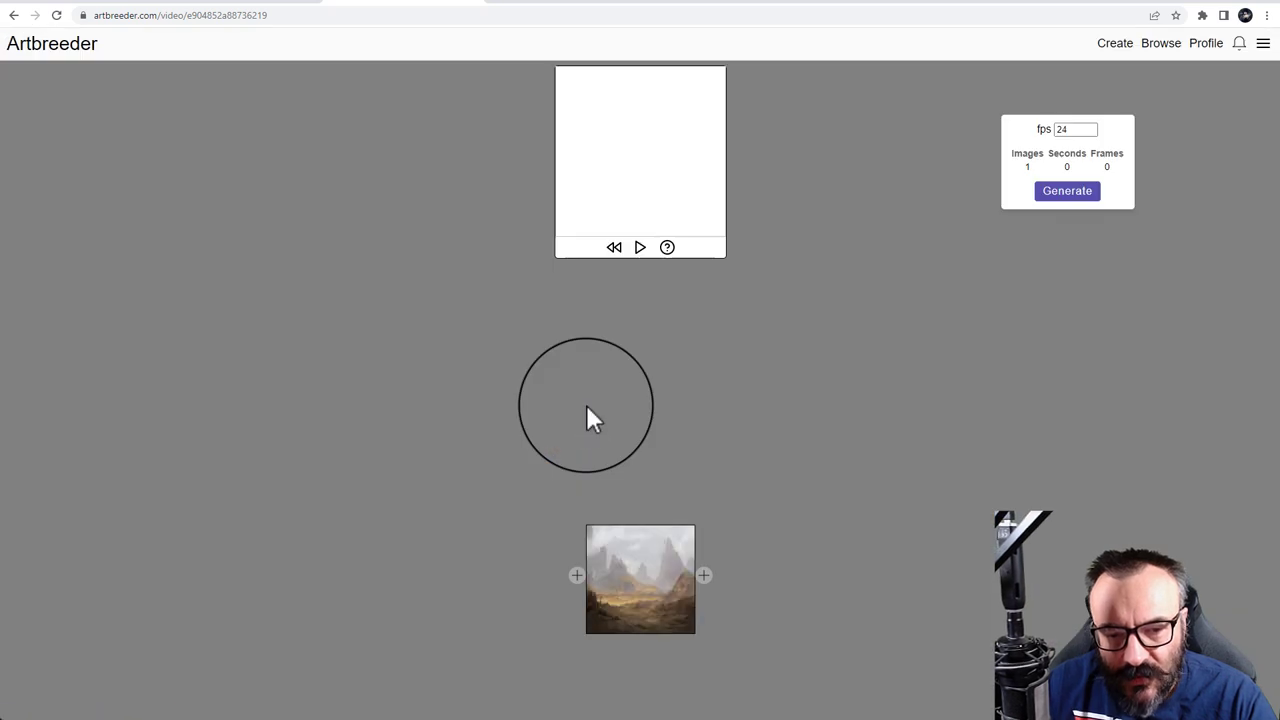
click(706, 580)
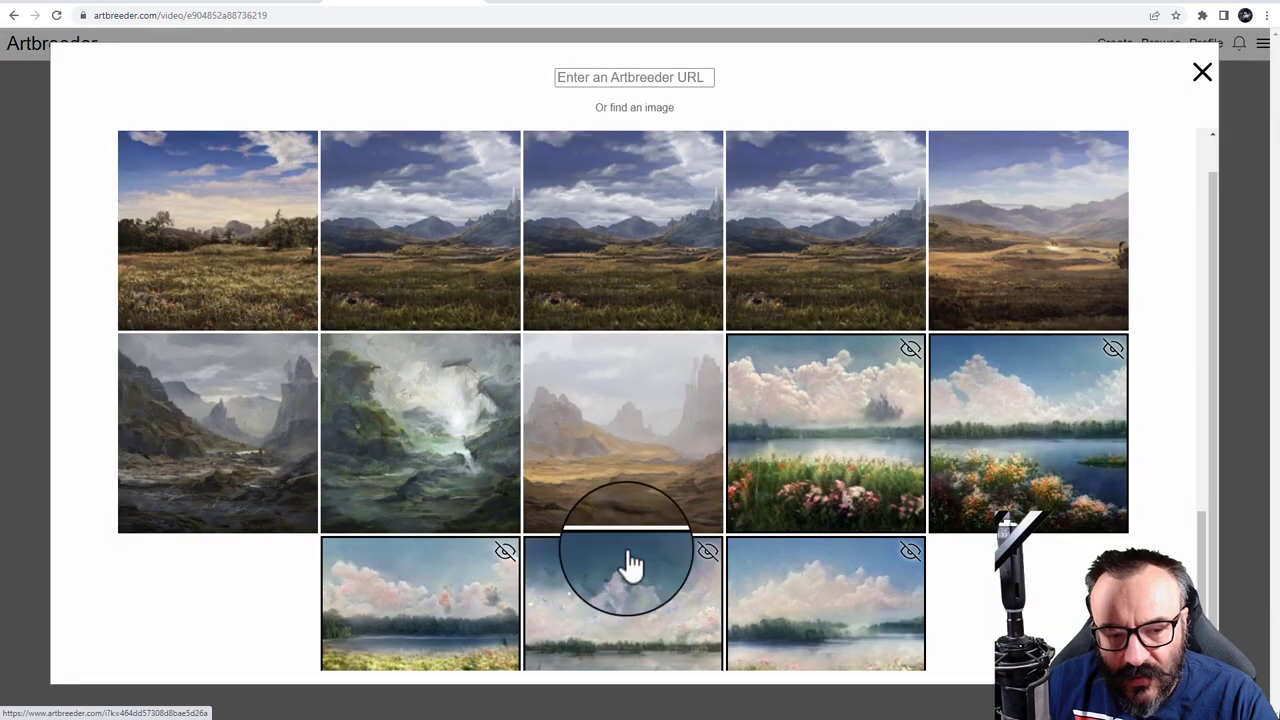
click(245, 455)
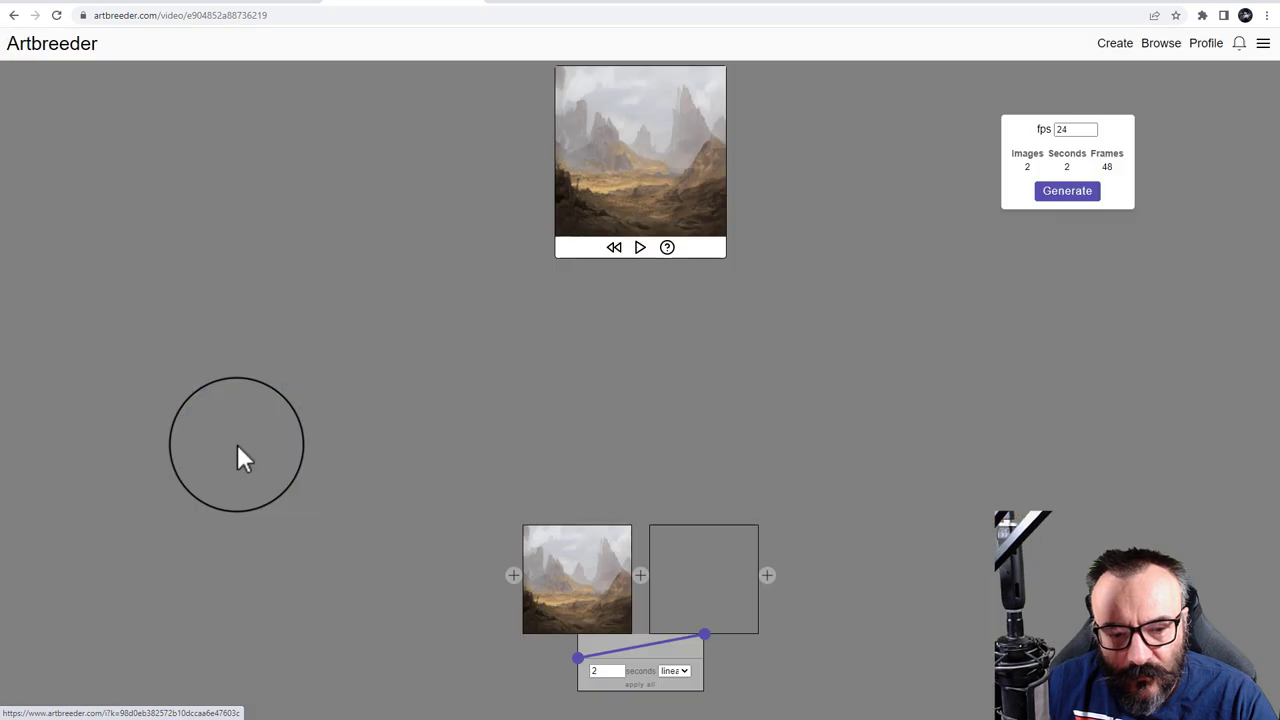
click(767, 575)
click(460, 422)
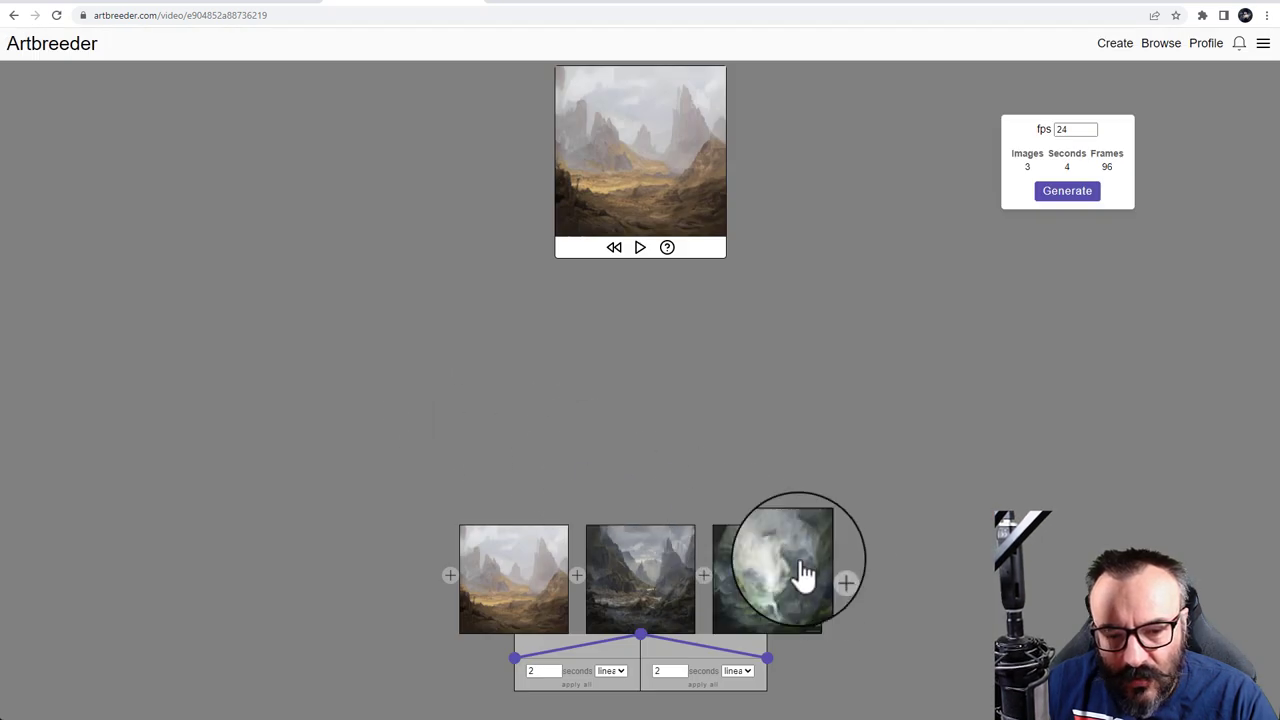
click(830, 575)
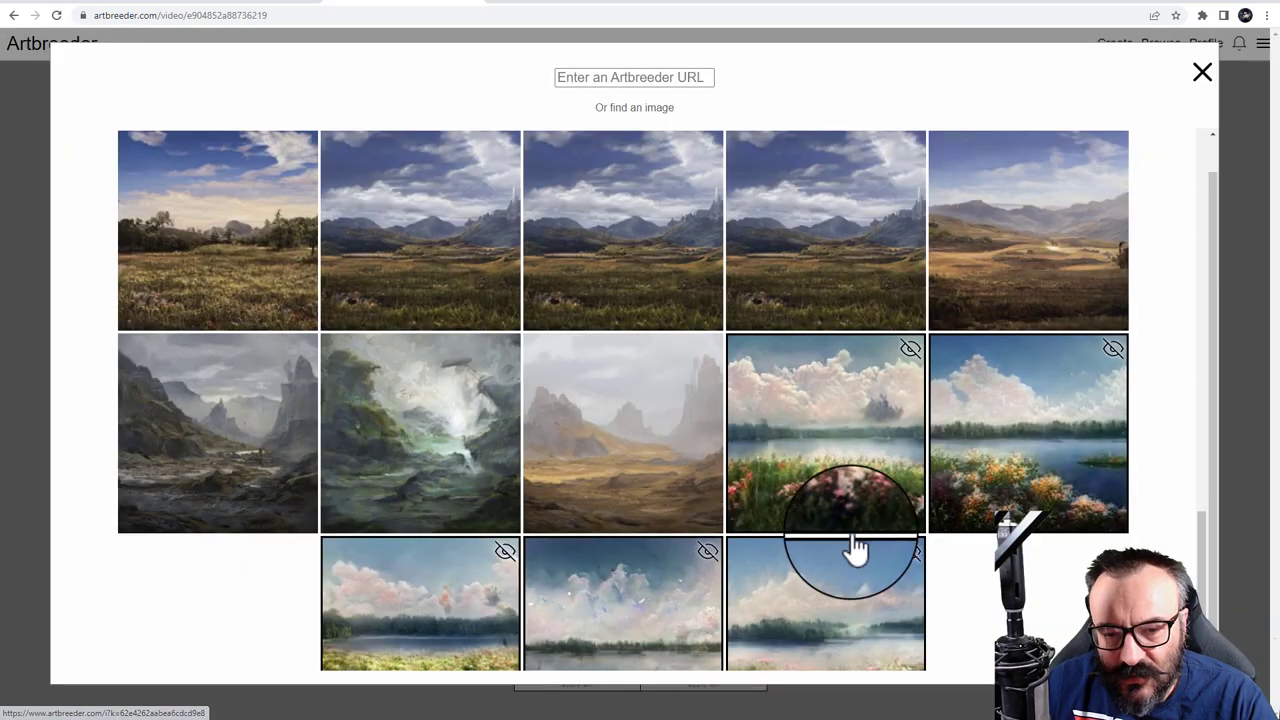
click(986, 276)
click(897, 584)
scroll(900, 572, up, 3)
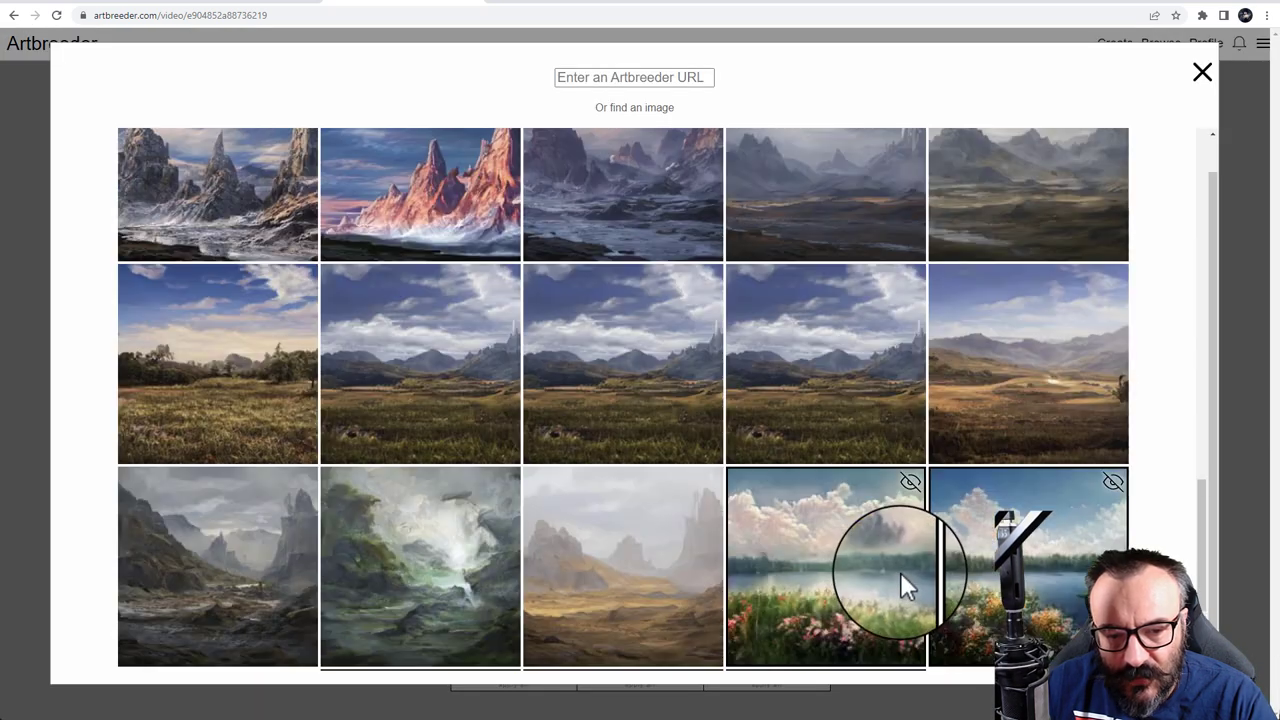
click(458, 195)
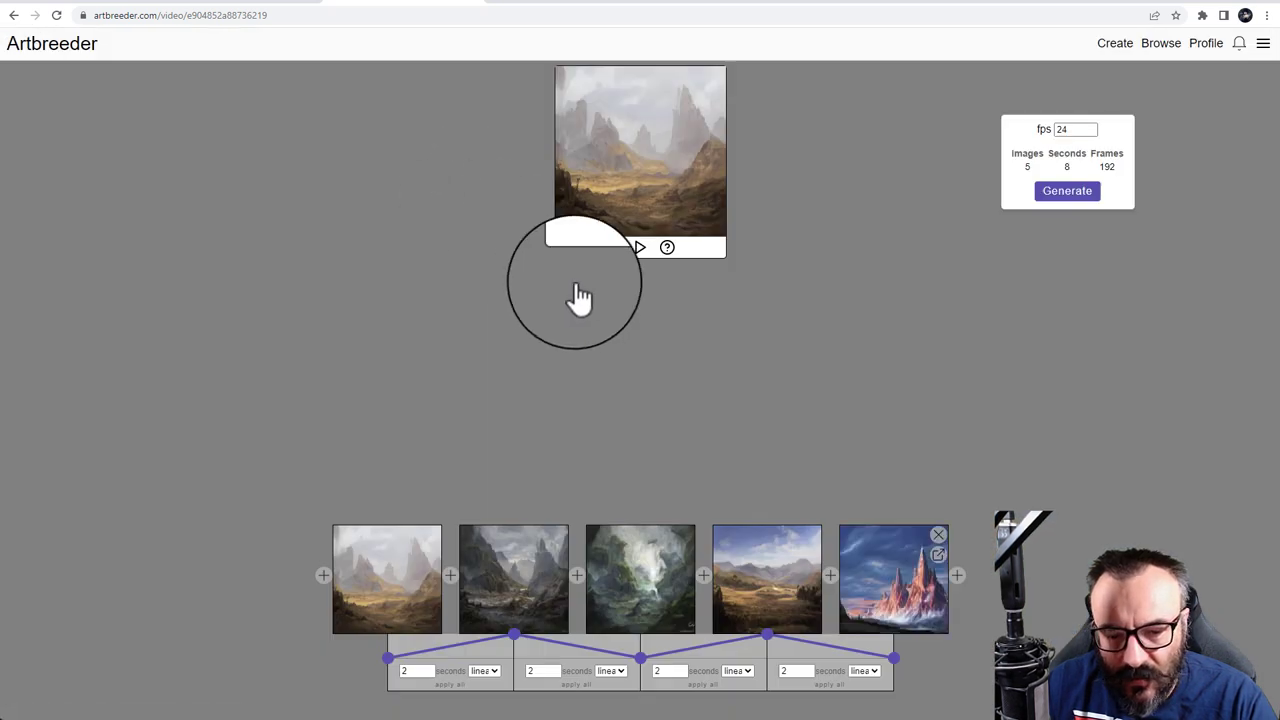
click(956, 574)
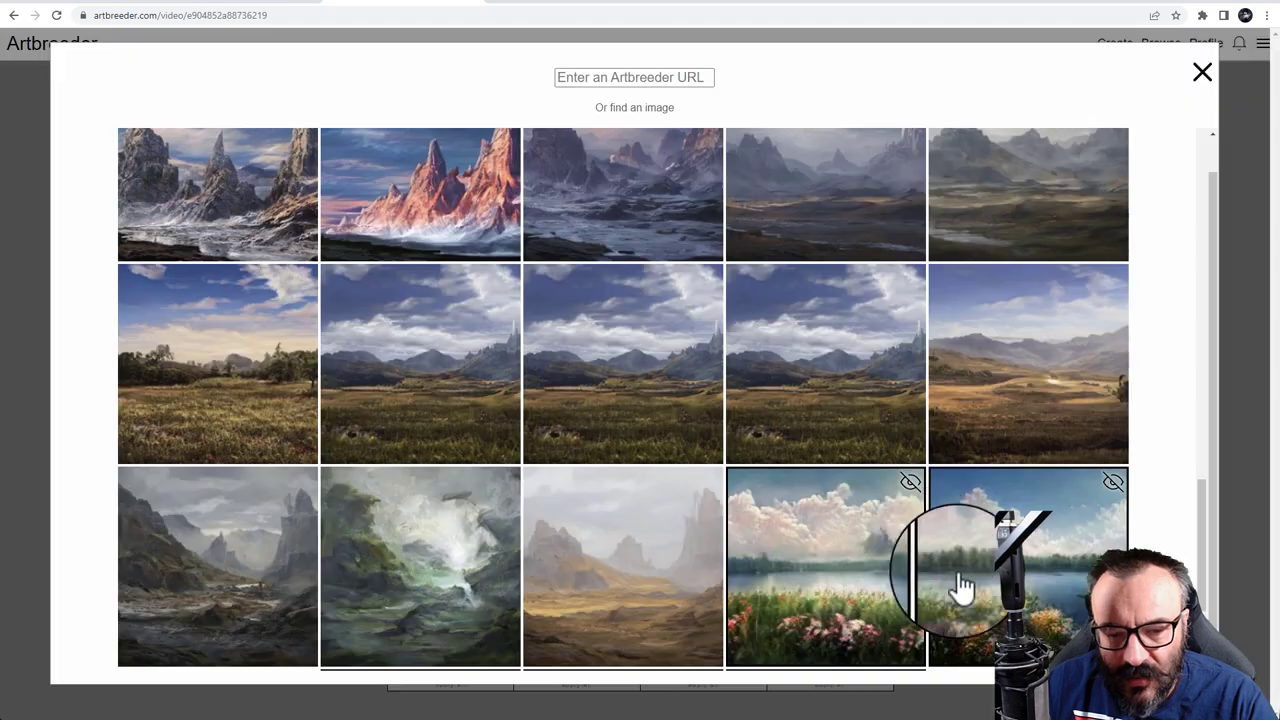
click(280, 228)
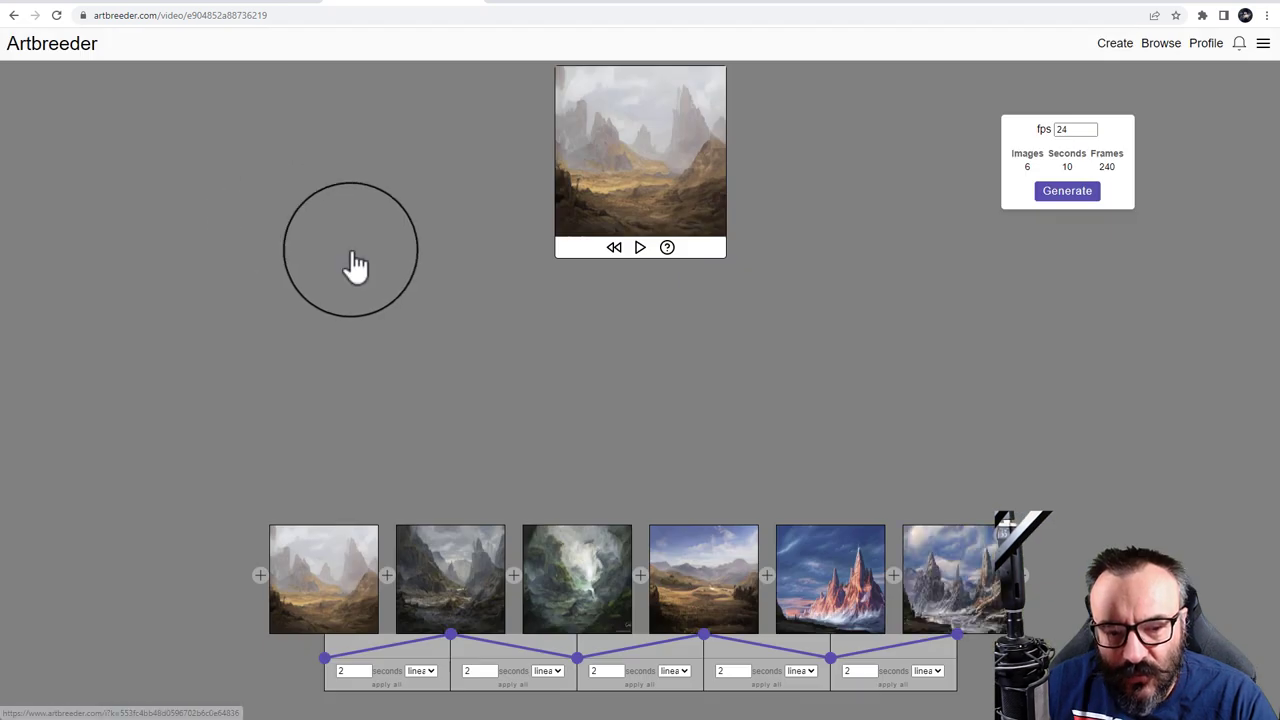
- Add and remove a duplicate rocky coast, then add forest and cloudy mountain frames
click(1029, 545)
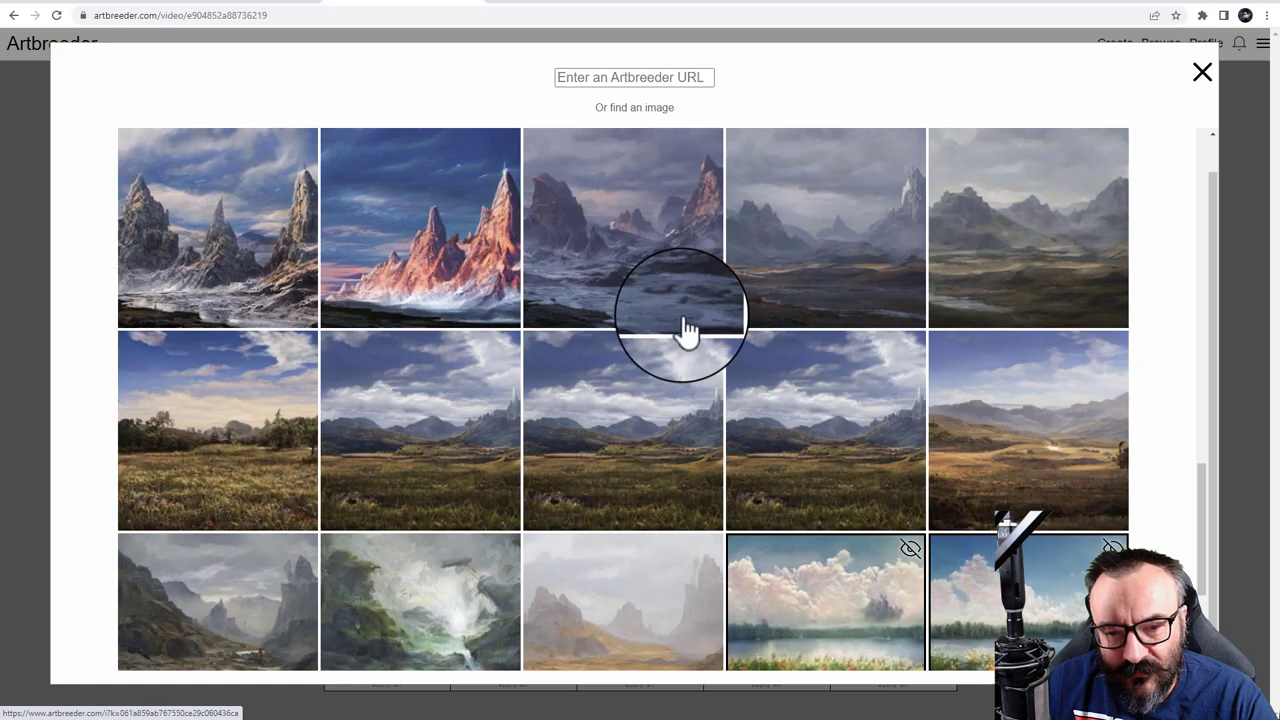
scroll(955, 320, up, 5)
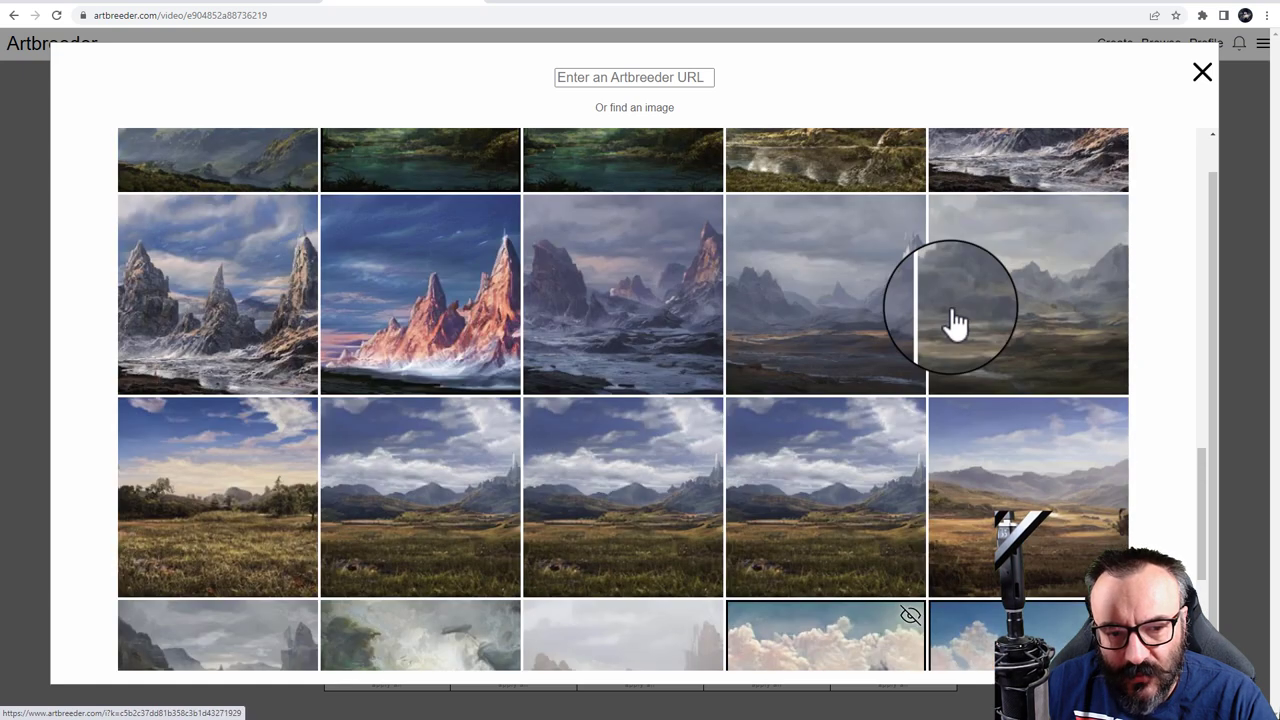
click(1000, 290)
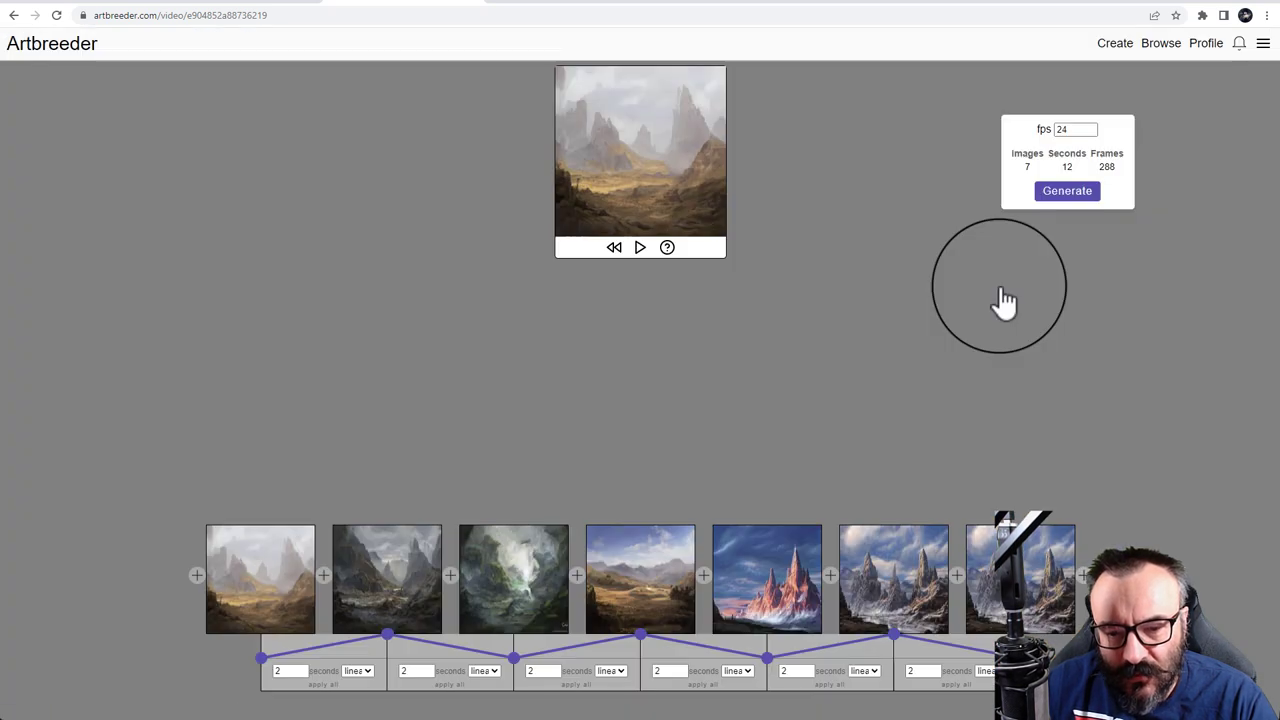
click(1066, 539)
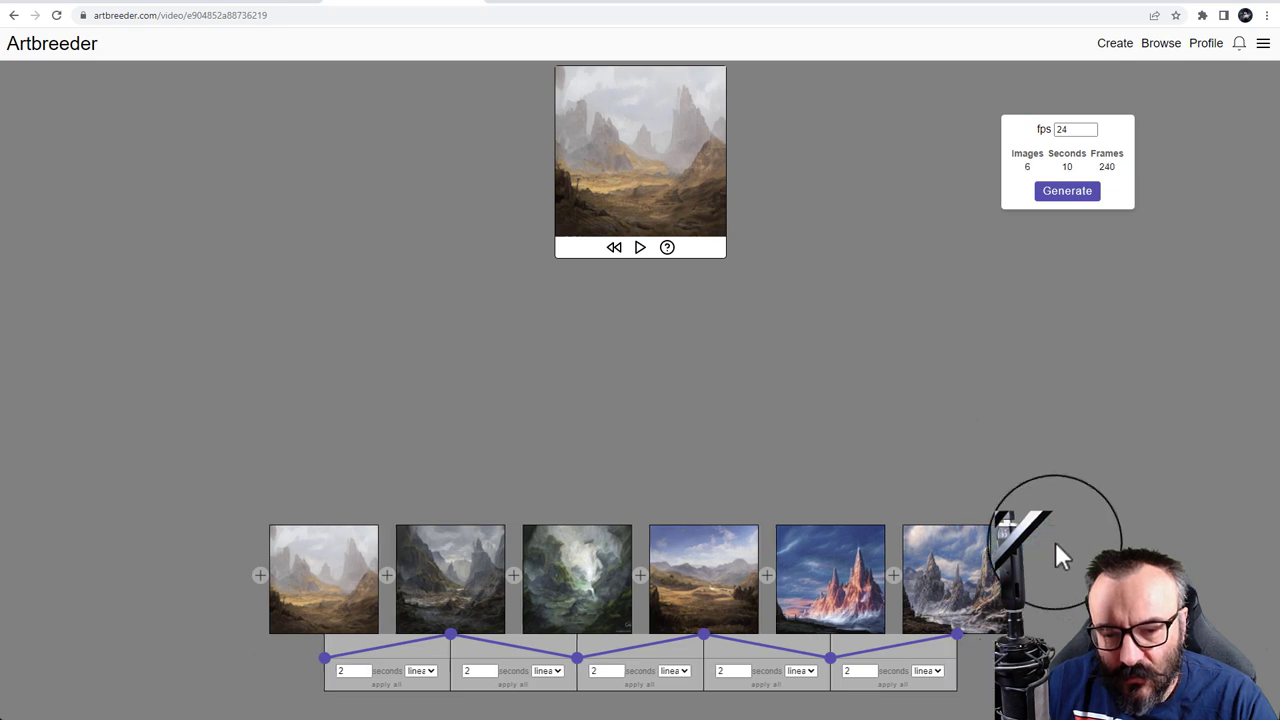
click(1022, 575)
click(455, 272)
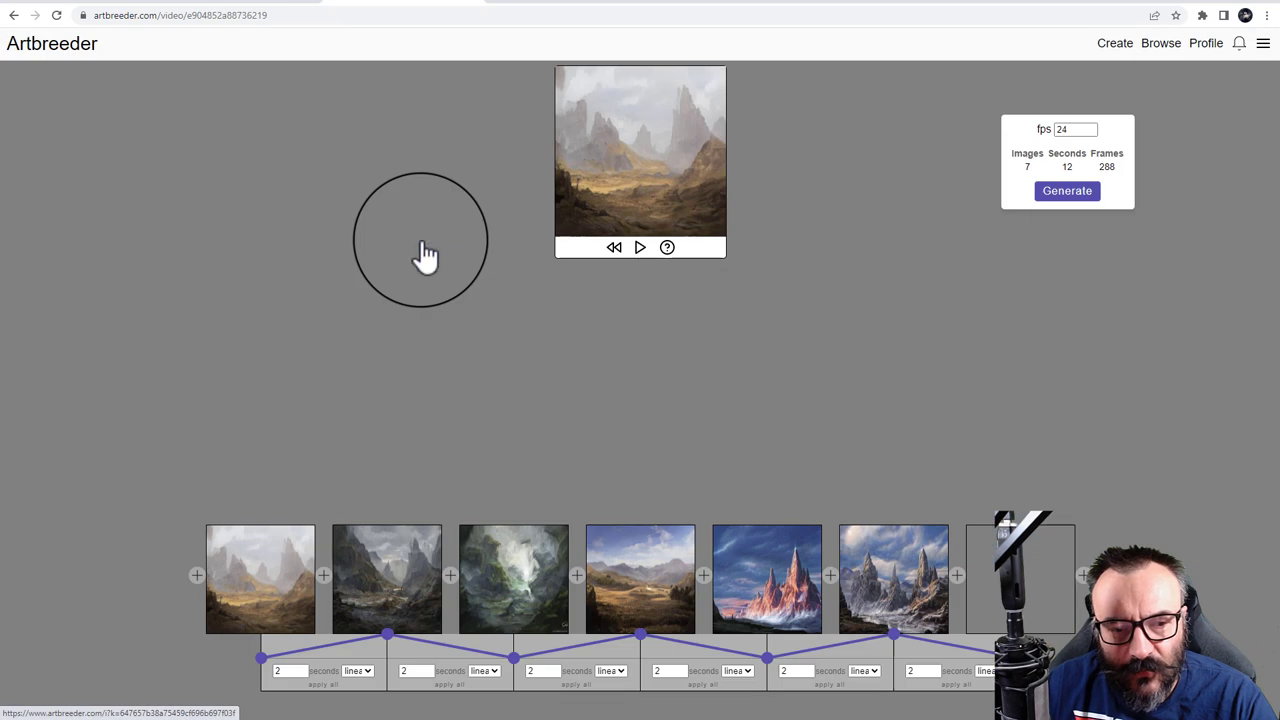
click(1085, 572)
scroll(623, 437, up, 1)
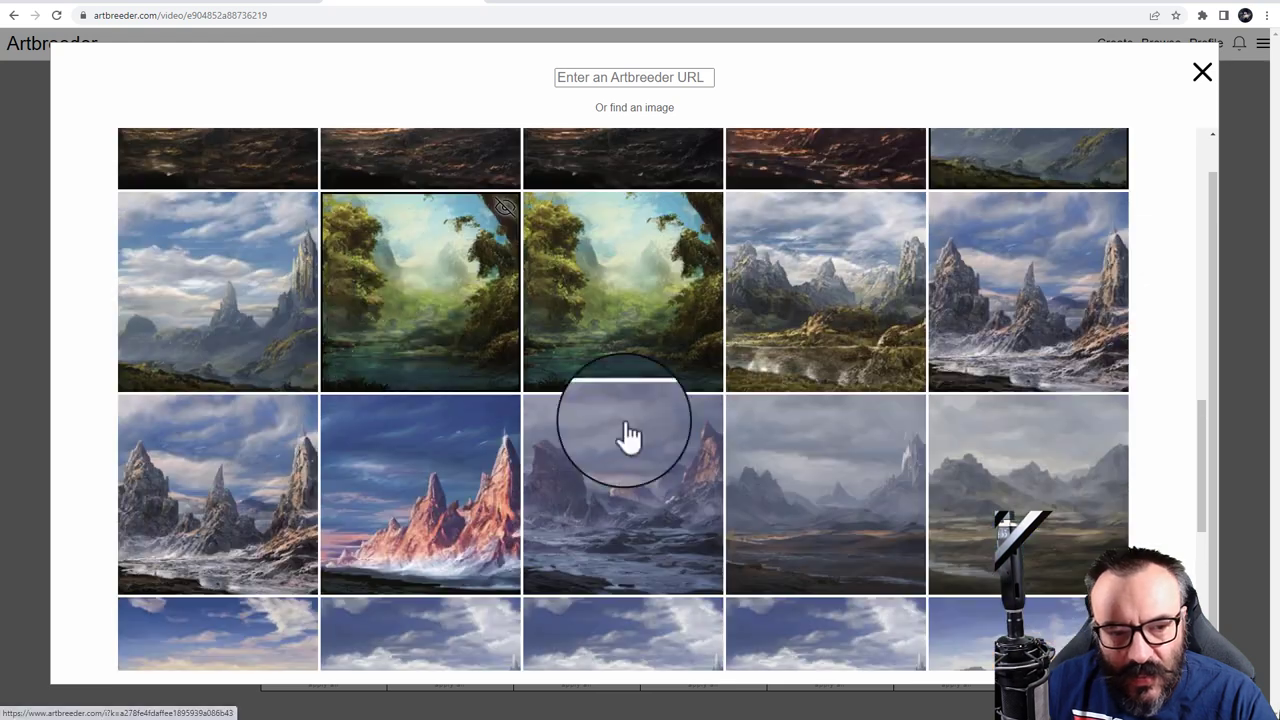
click(289, 323)
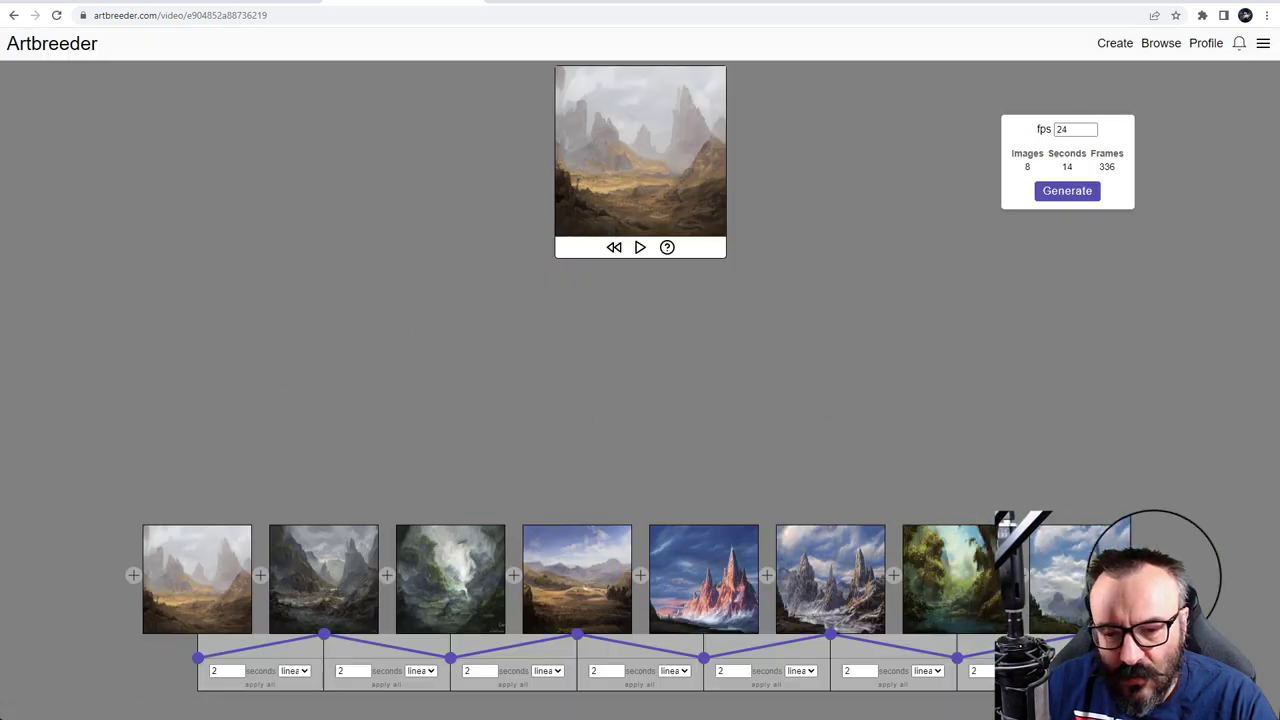
- Add red-mountain, dark landscape, another landscape and mountain-lake frames to reach 12 images
click(1157, 560)
scroll(623, 409, up, 3)
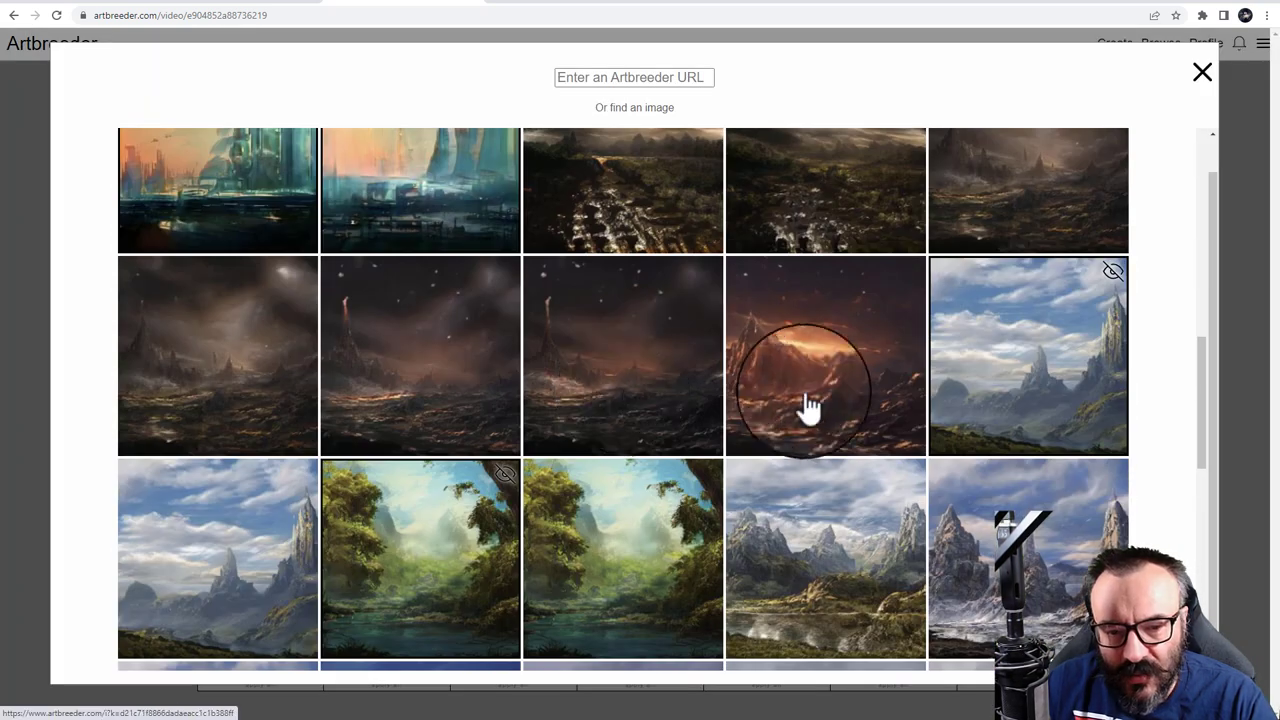
click(851, 408)
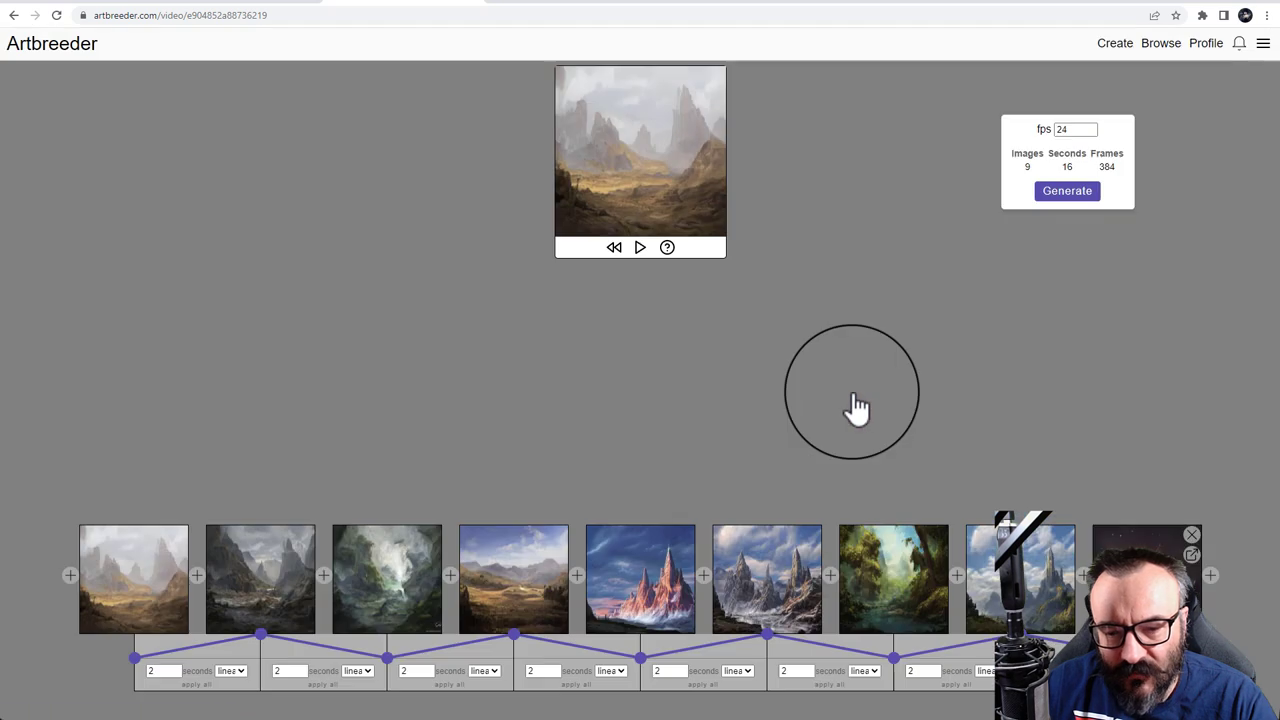
click(1210, 577)
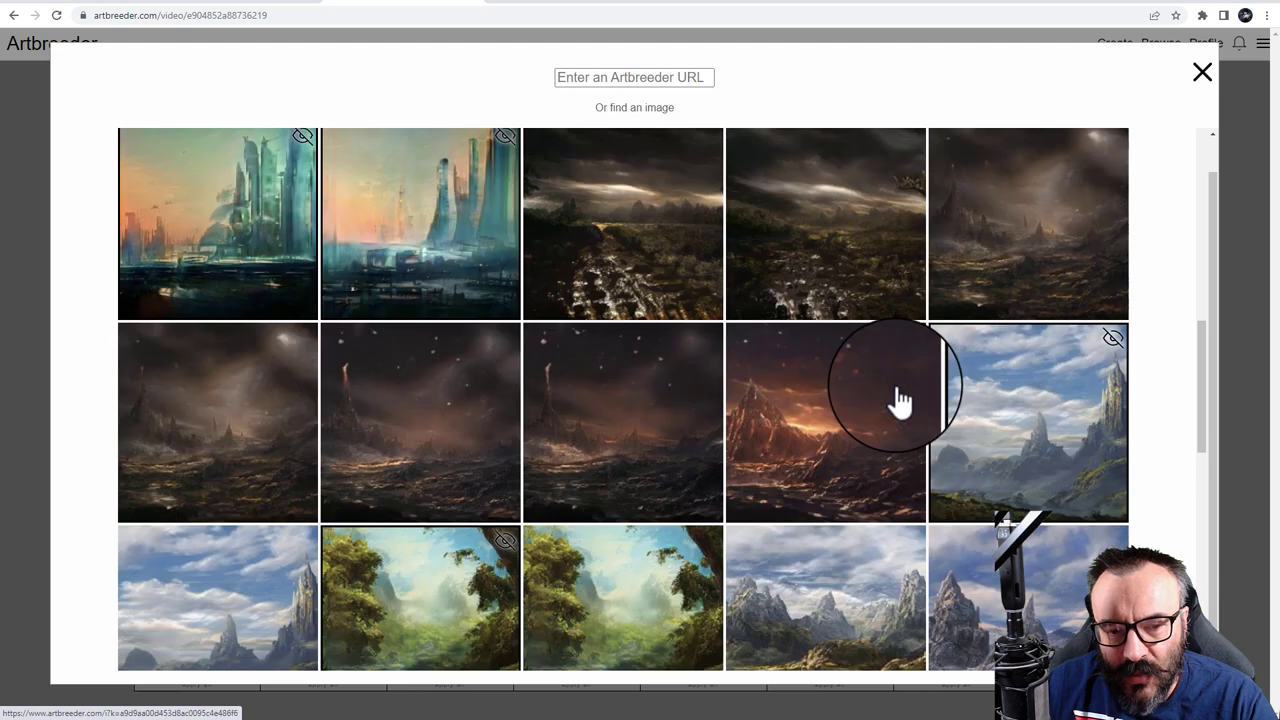
click(295, 462)
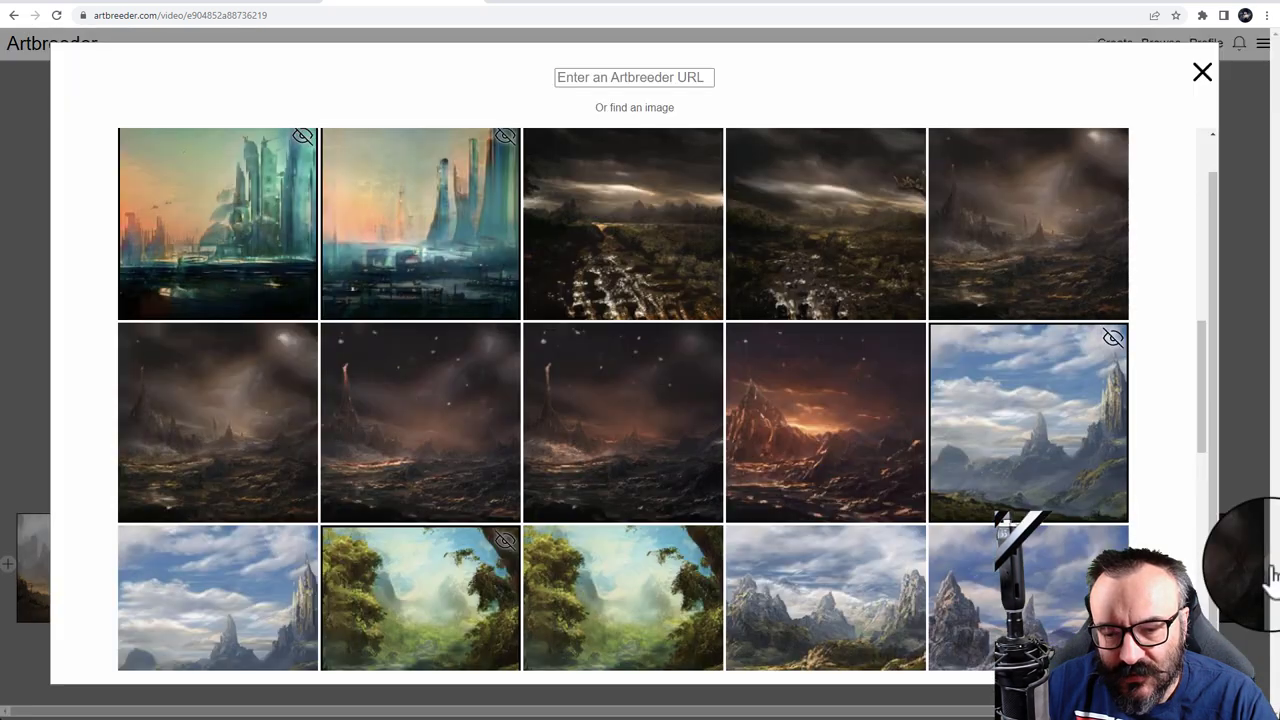
click(1245, 532)
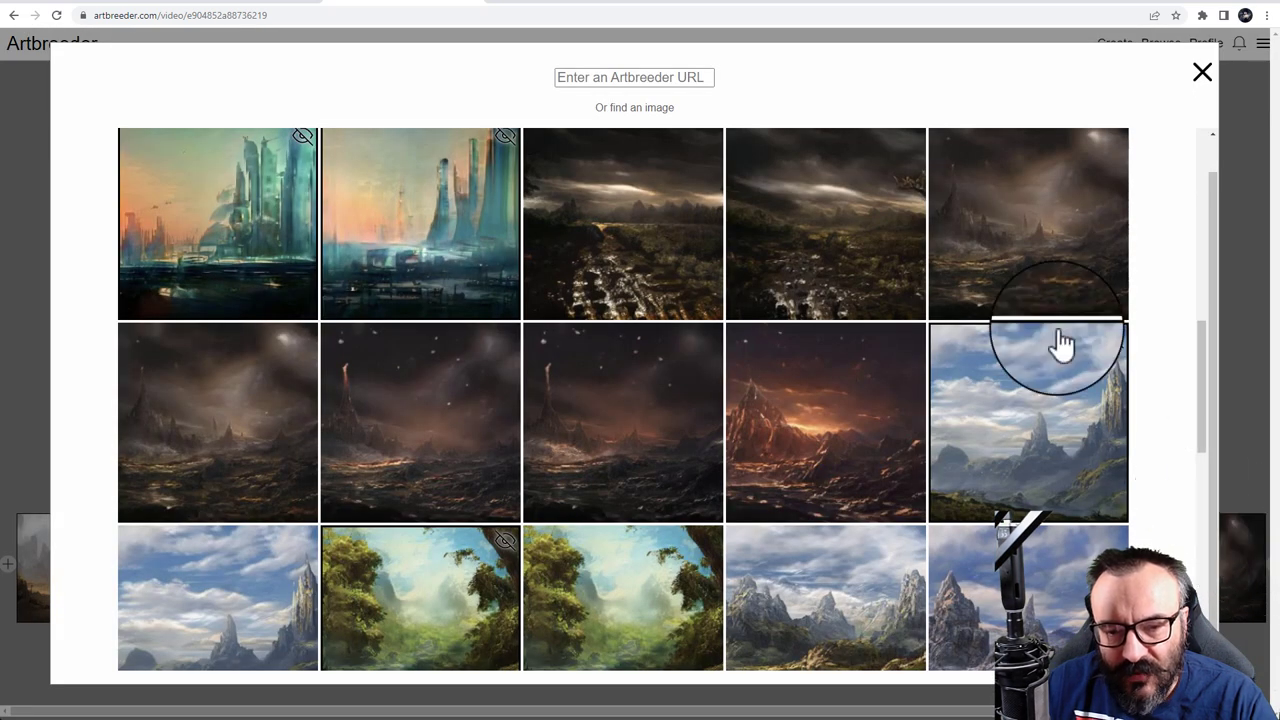
click(986, 268)
click(1252, 532)
scroll(850, 405, up, 10)
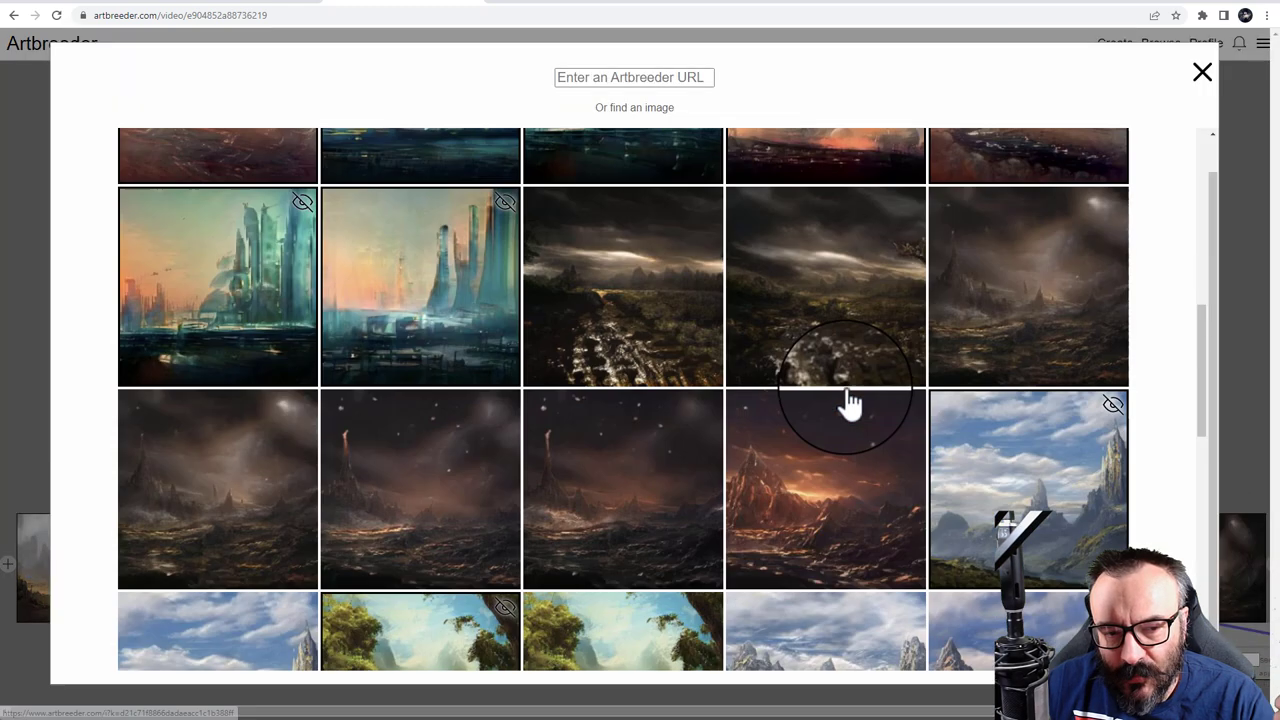
scroll(850, 405, up, 2)
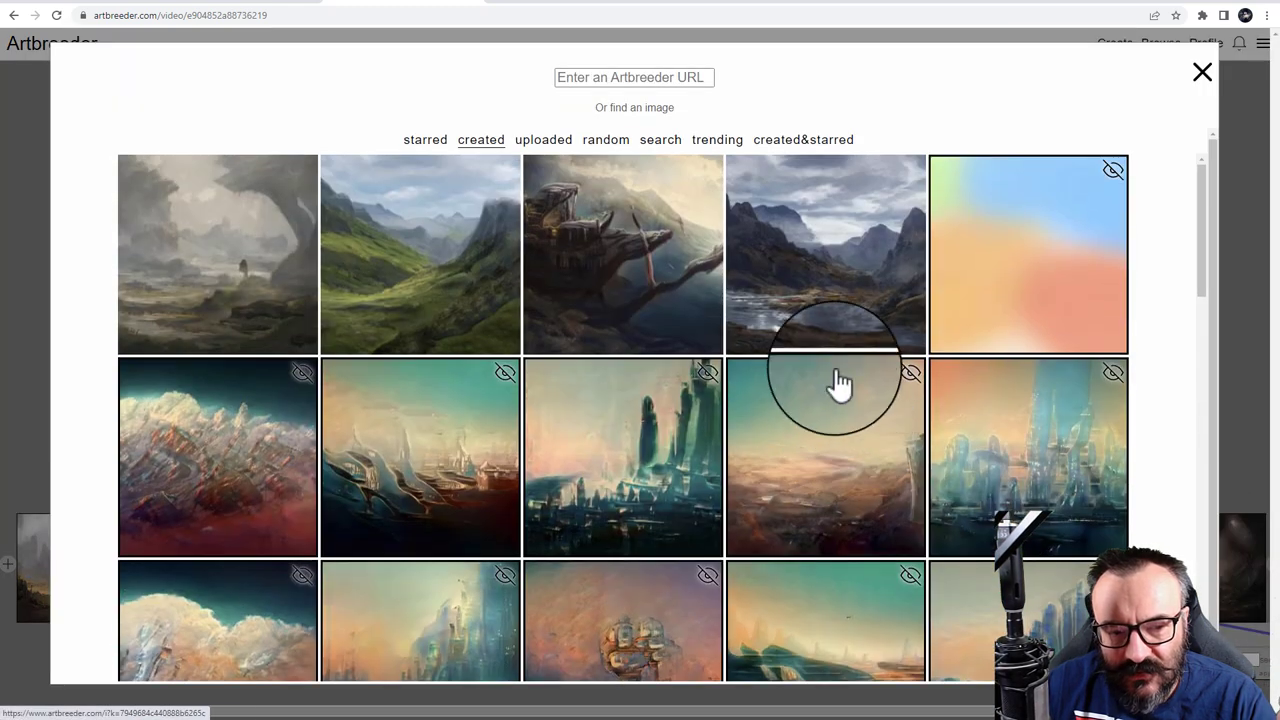
click(794, 304)
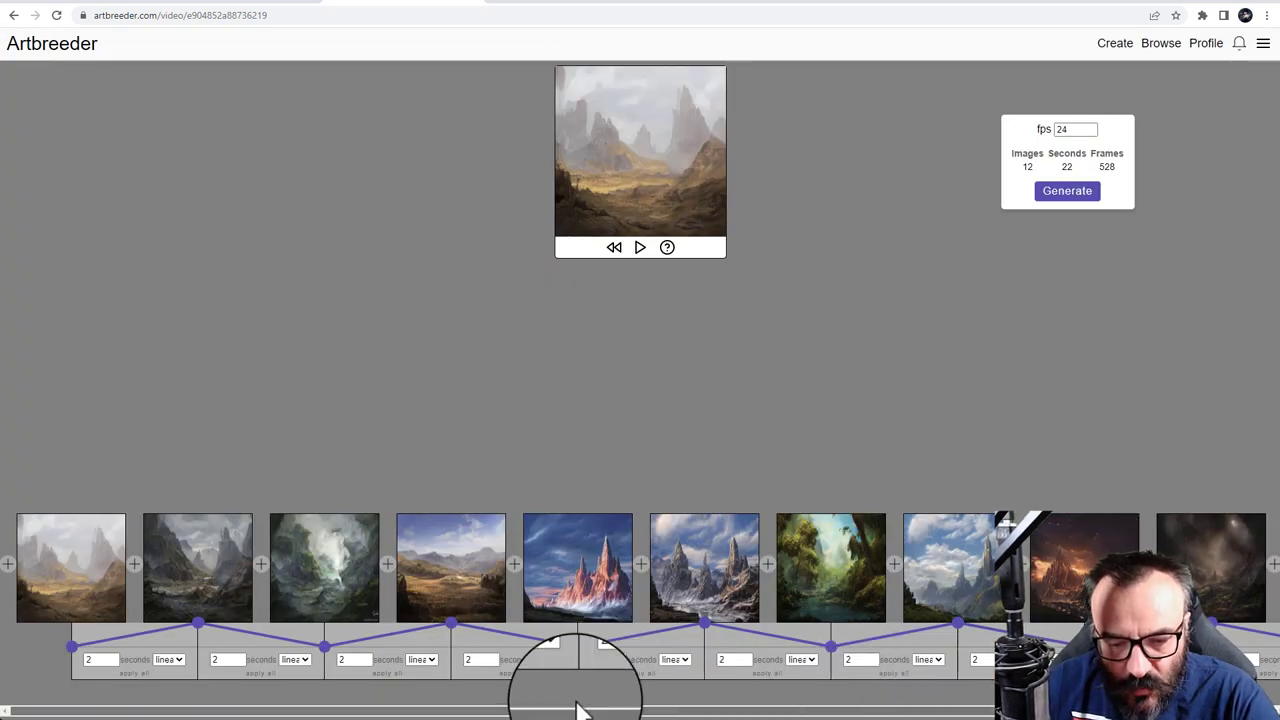
drag(737, 712, 947, 712)
scroll(367, 656, left, 3)
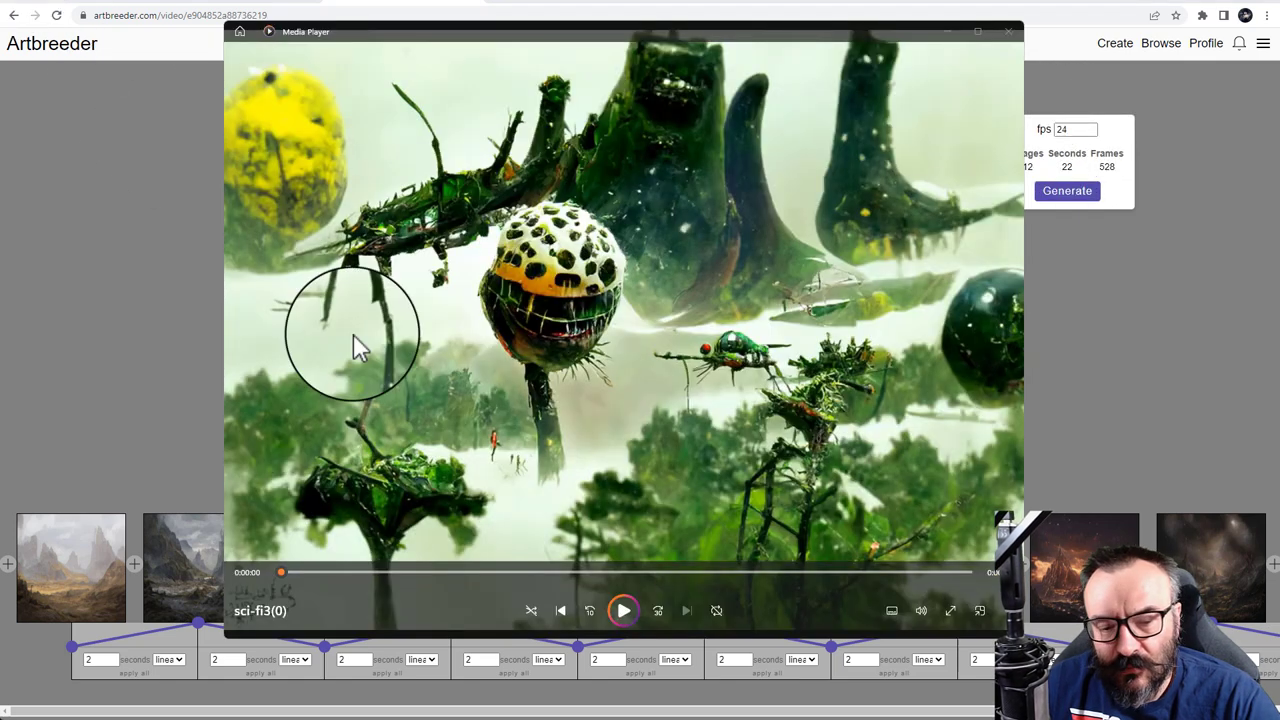
- Play the sci-fi3(0) video, replay it from the start, then close Media Player
click(623, 611)
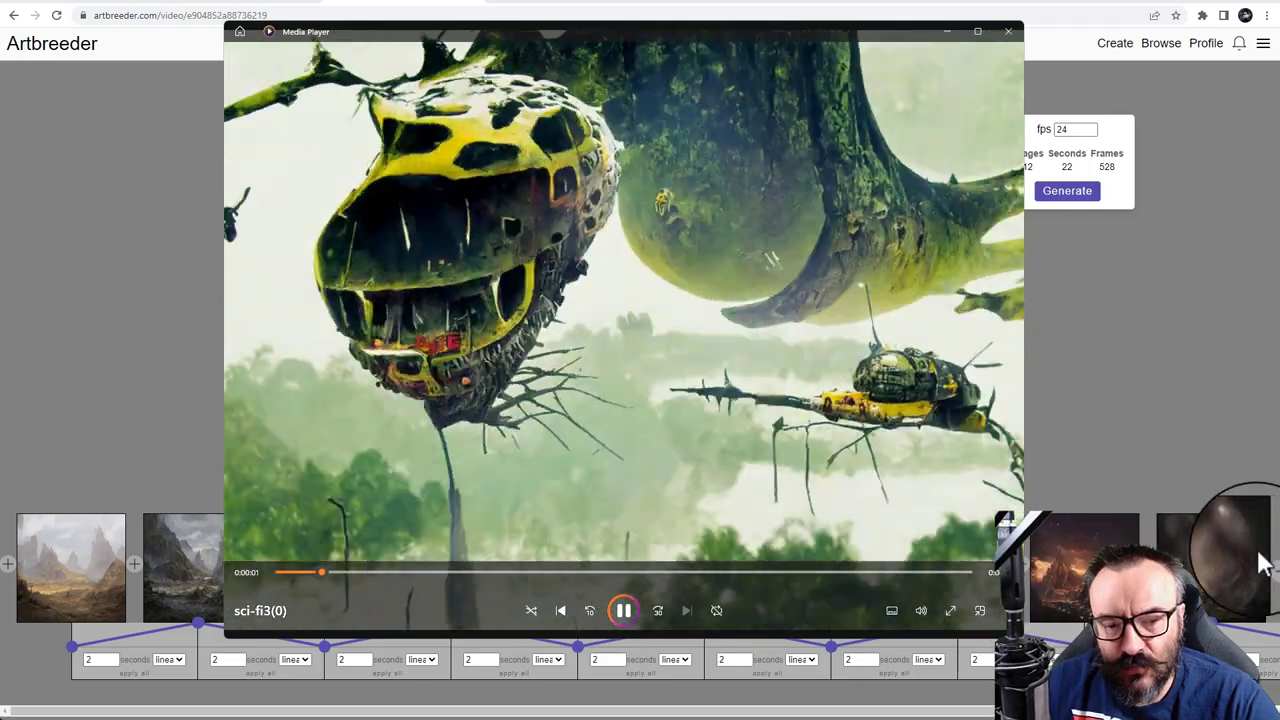
mouse_move(1258, 560)
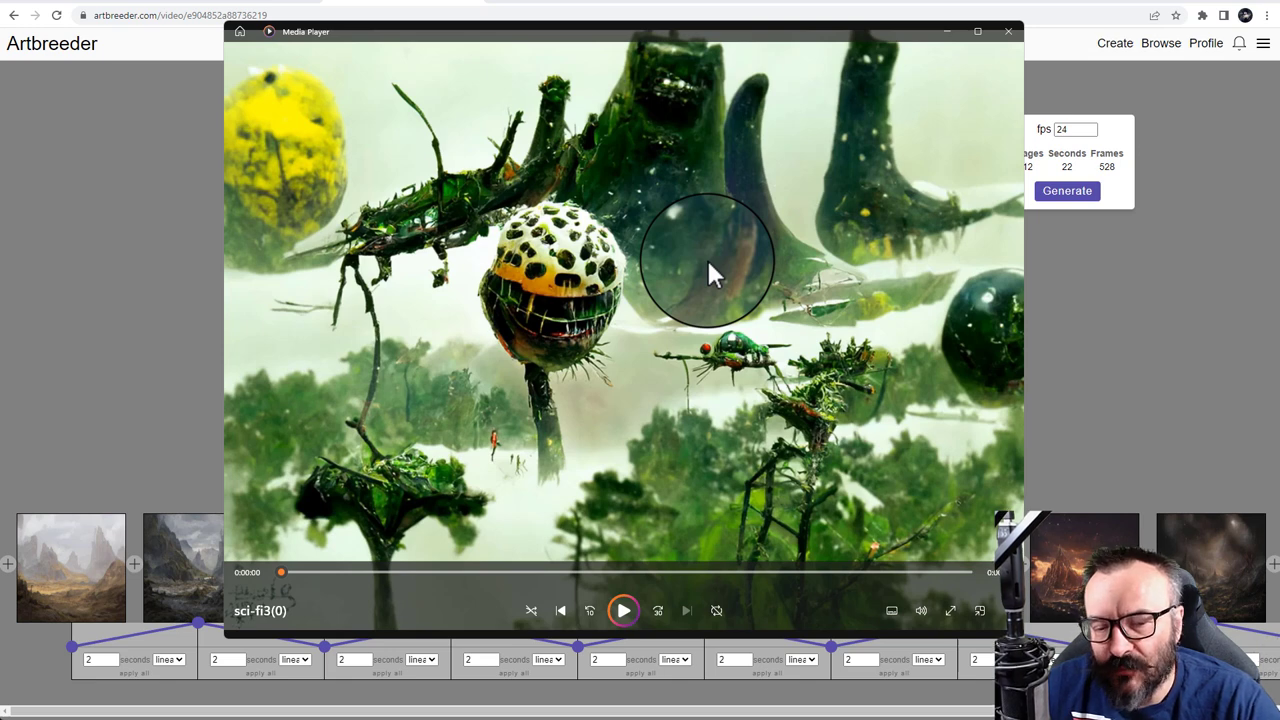
click(623, 613)
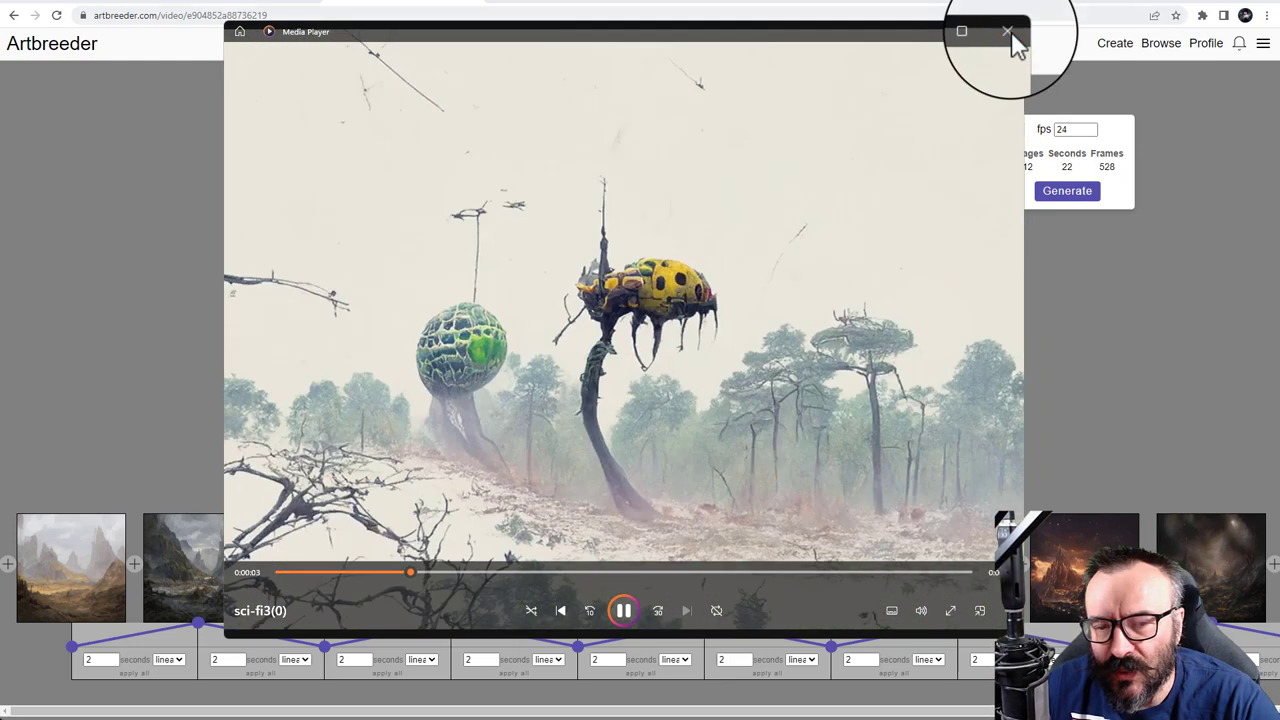
click(1011, 37)
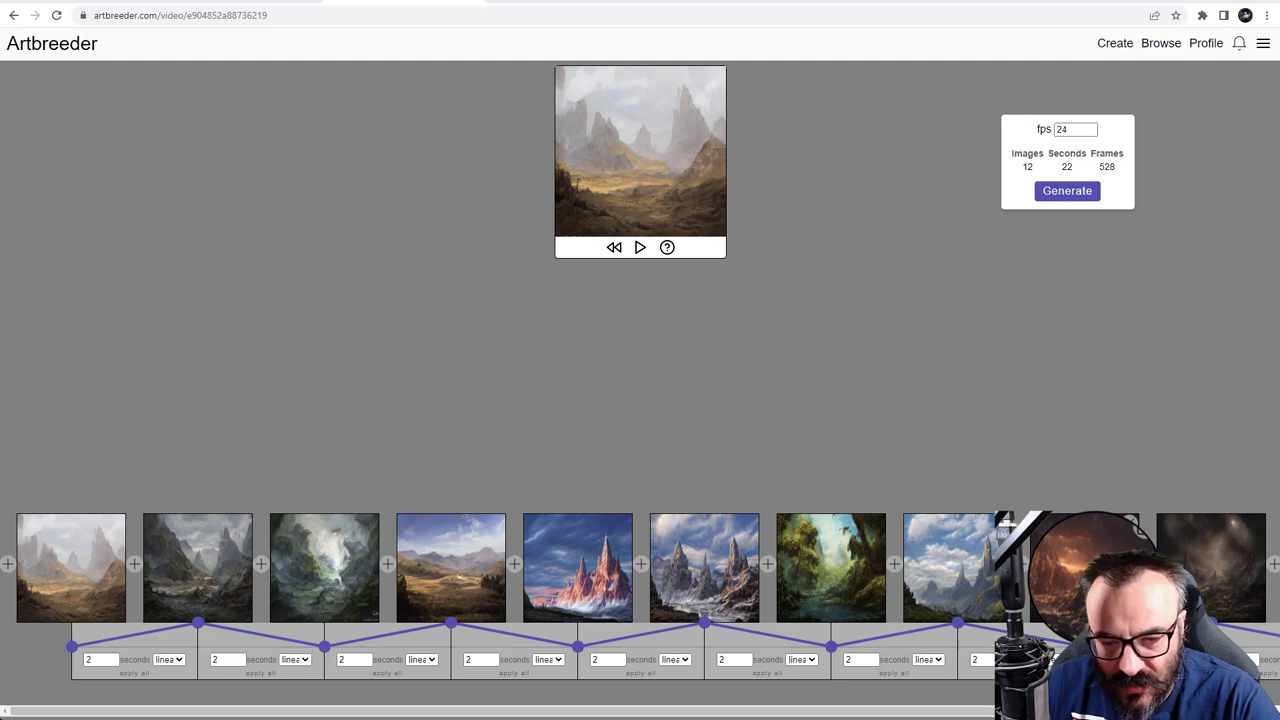
- Drag the ninth thumbnail, the dark red-mountain image, to the front and delete the final thumbnail
mouse_move(1090, 570)
mouse_down()
mouse_move(523, 566)
mouse_move(249, 589)
mouse_move(43, 586)
mouse_move(276, 588)
mouse_move(257, 580)
mouse_up()
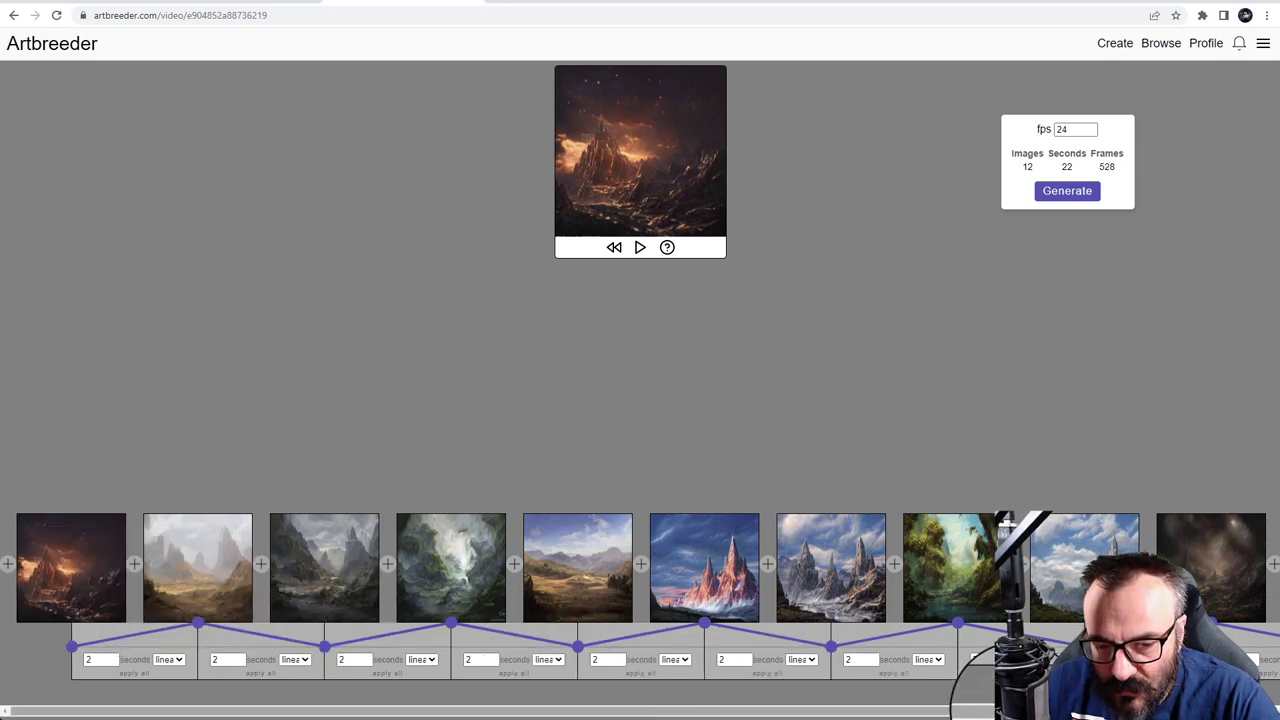
scroll(766, 690, right, 3)
scroll(640, 600, right, 1)
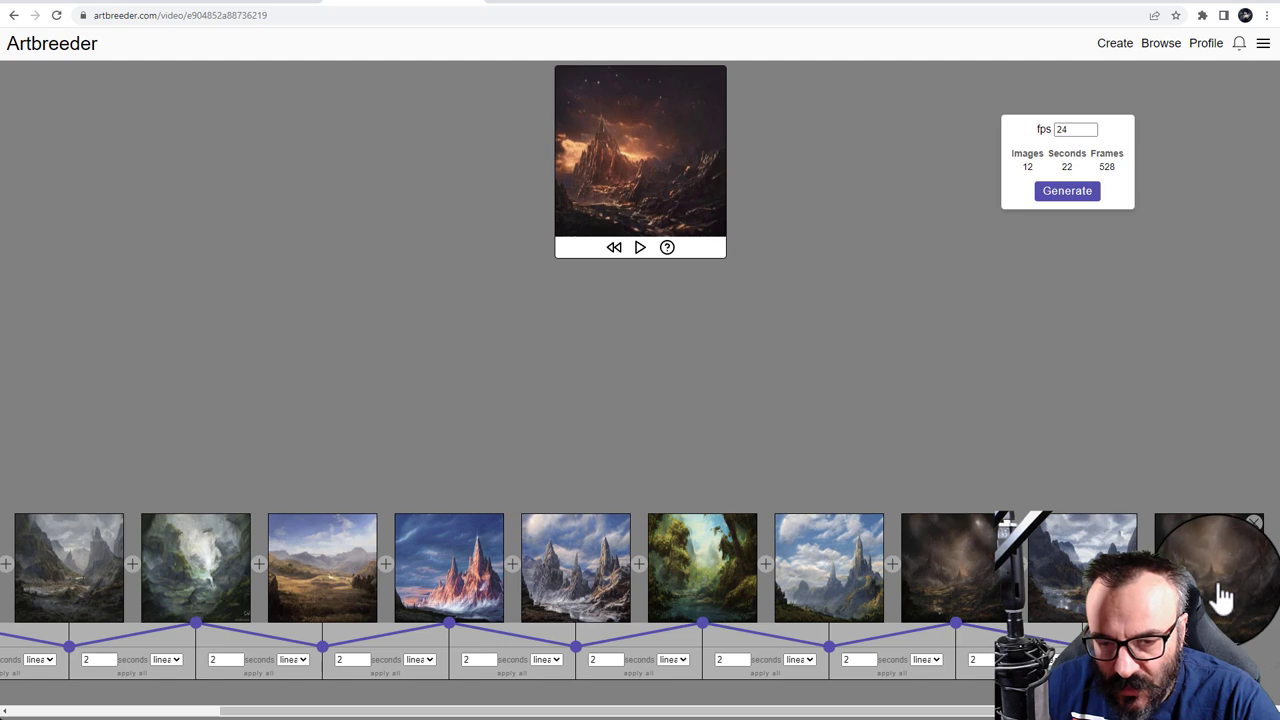
click(1254, 524)
- Reorder the early slots: dark hazy landscape second, misty valley earlier, rocky peaks third, waterfall later
drag(1078, 580, 137, 578)
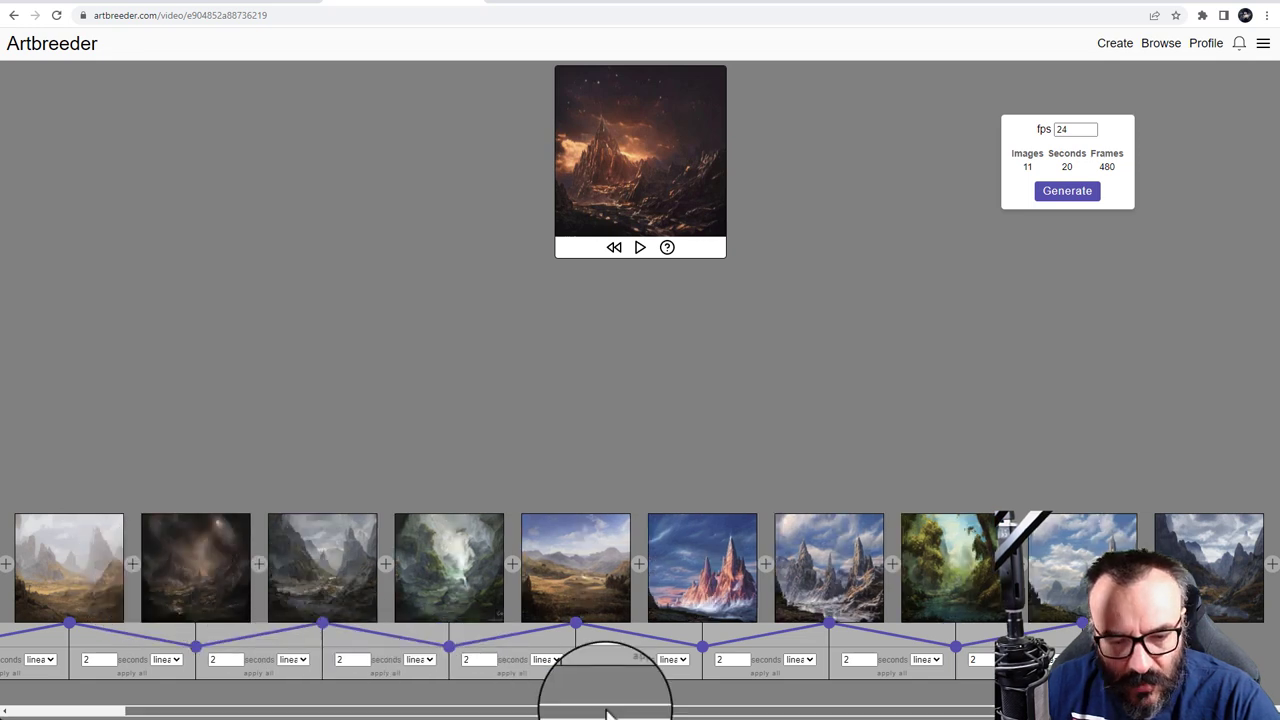
drag(606, 706, 314, 706)
drag(340, 605, 135, 588)
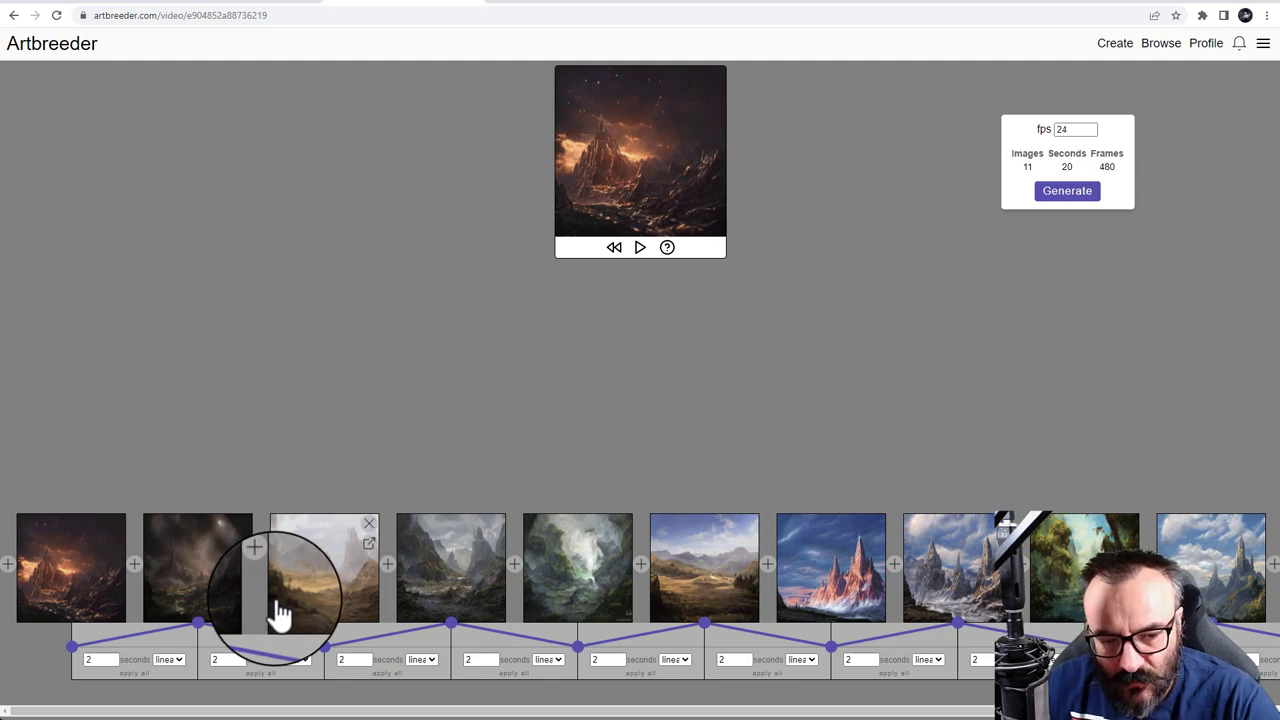
drag(455, 595, 259, 578)
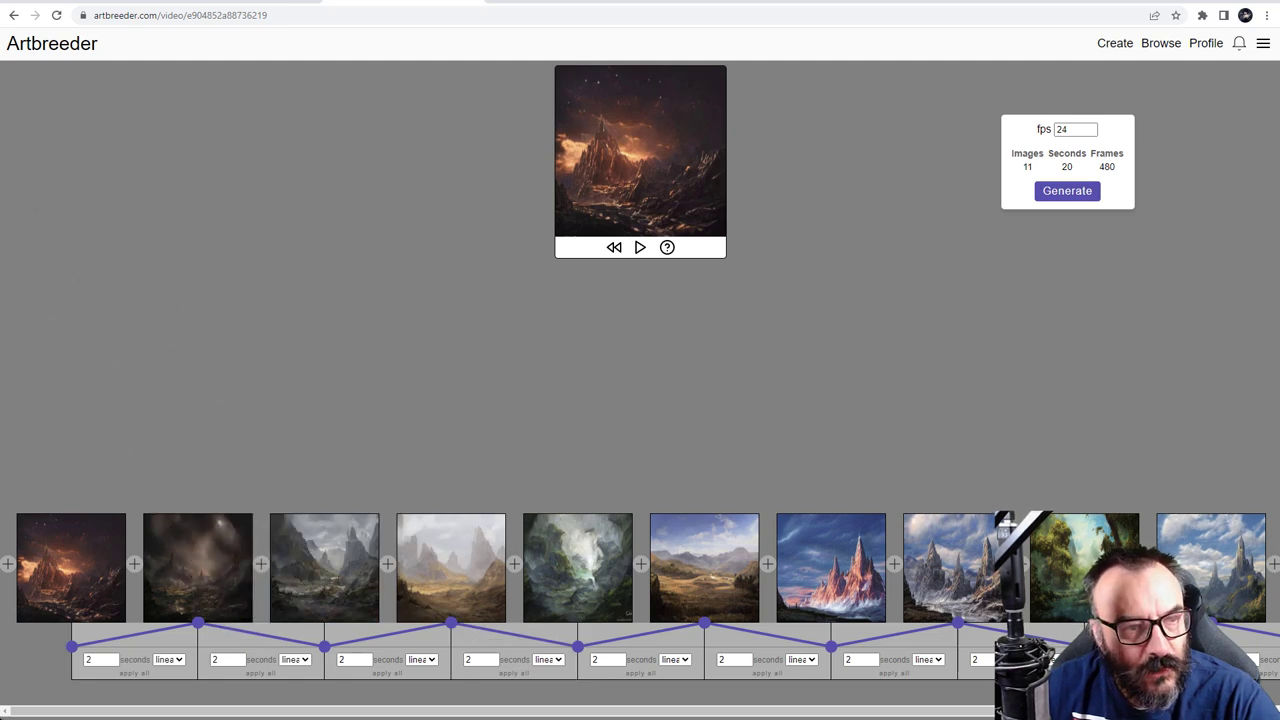
drag(414, 711, 571, 714)
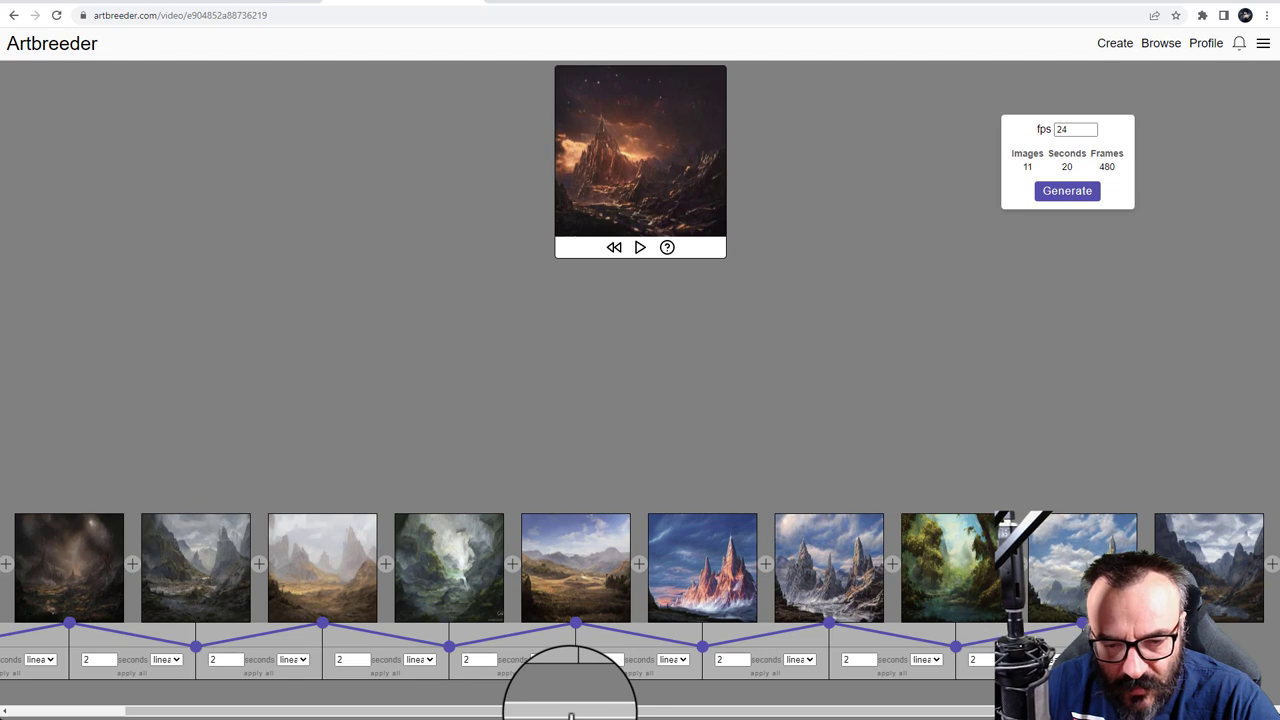
drag(458, 595, 892, 580)
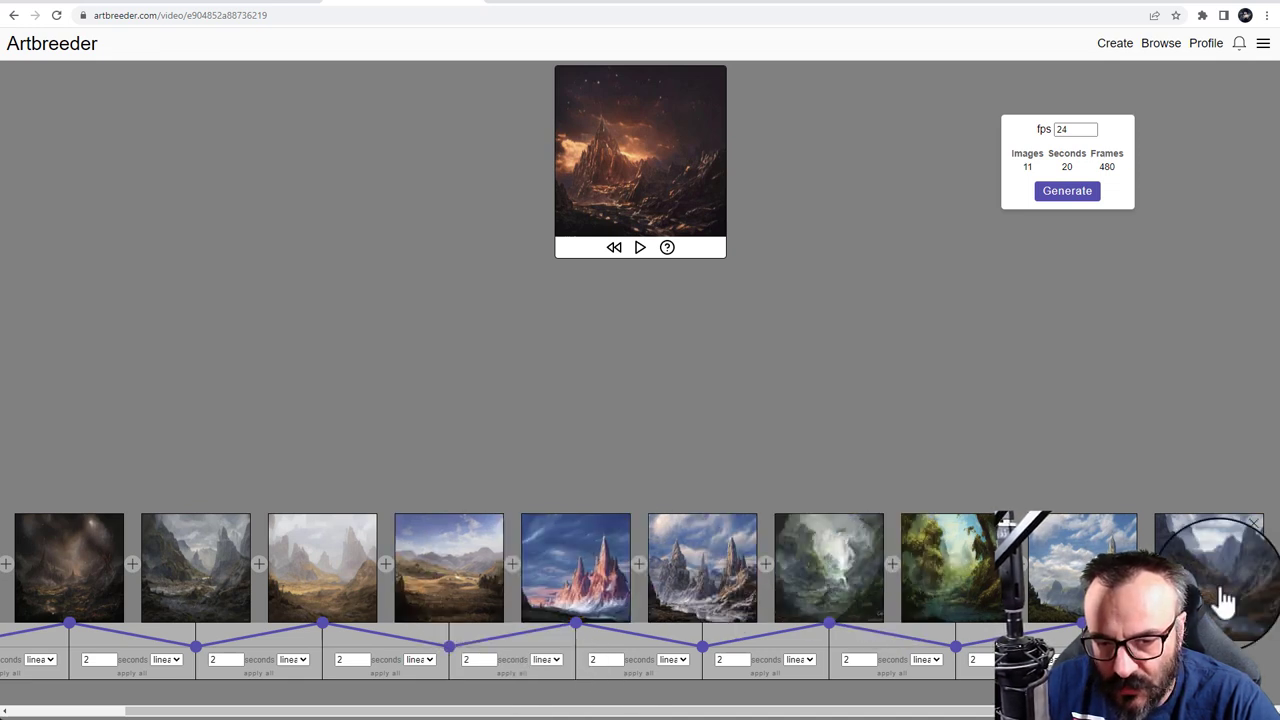
- Move snowy peak third and red peak fourth, pull mountain-valley earlier, and put blue mountain after the grassy valley
drag(1225, 600, 773, 600)
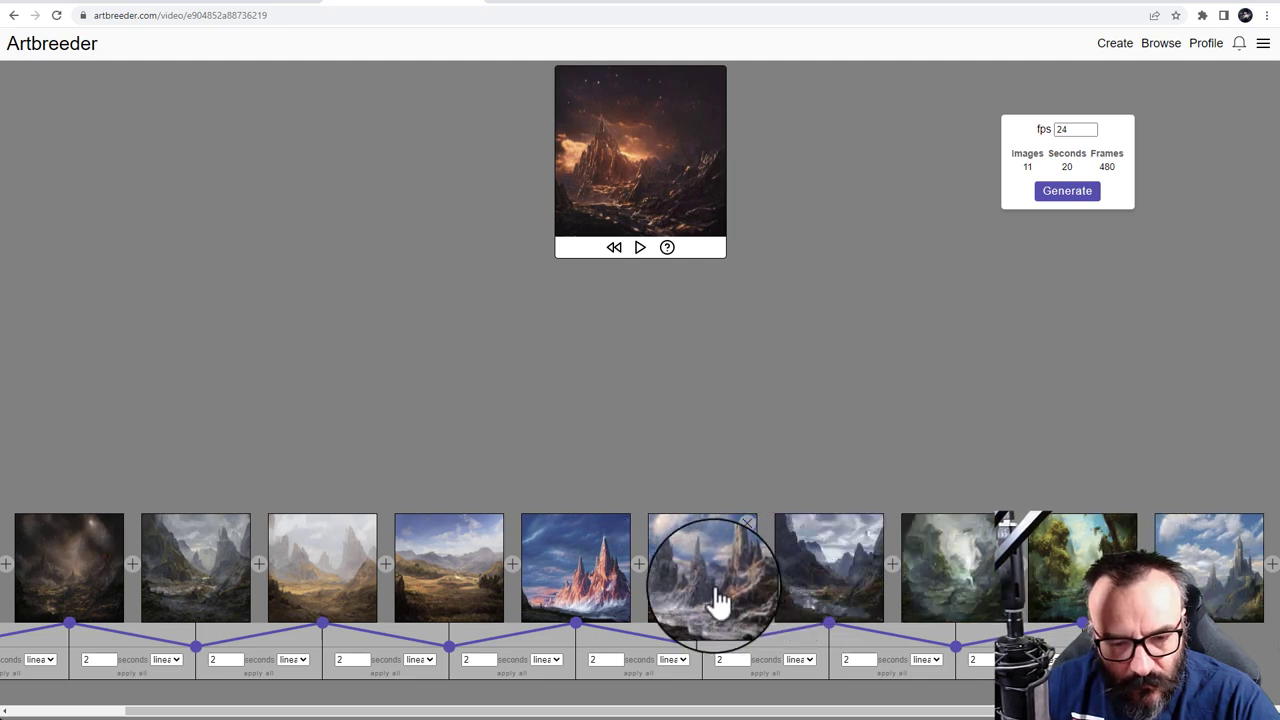
drag(718, 600, 262, 605)
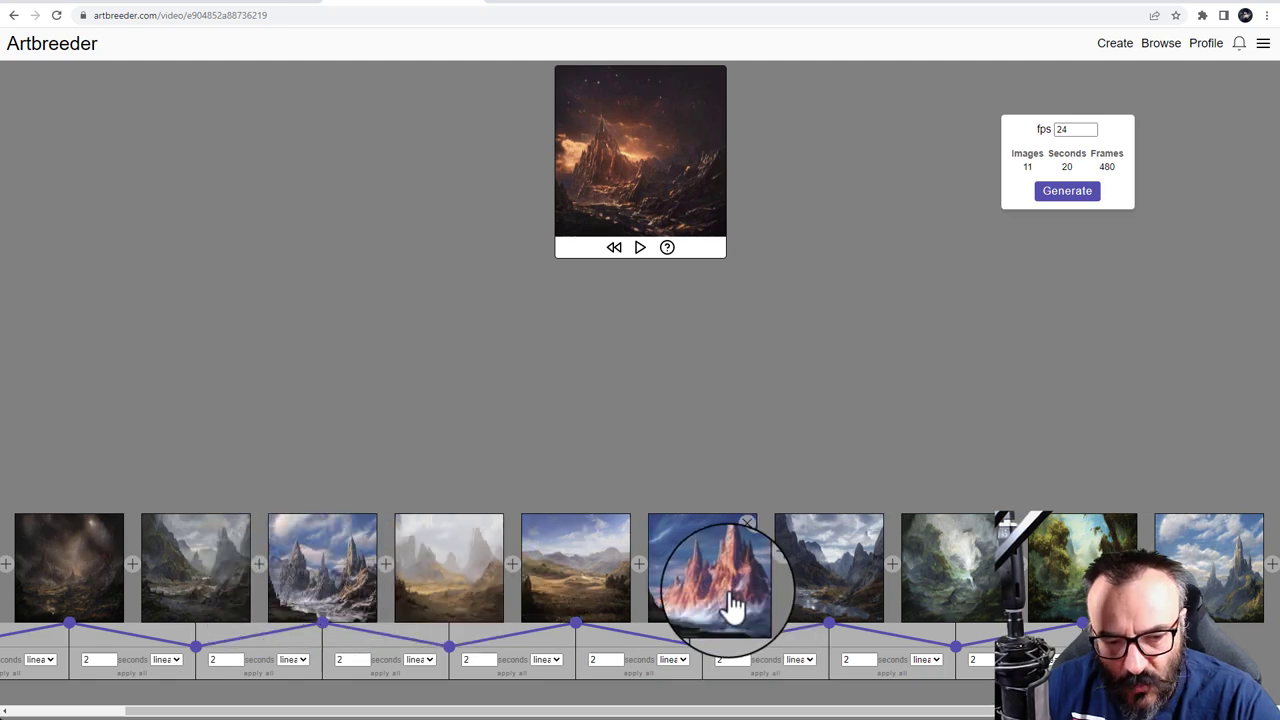
drag(731, 609, 400, 597)
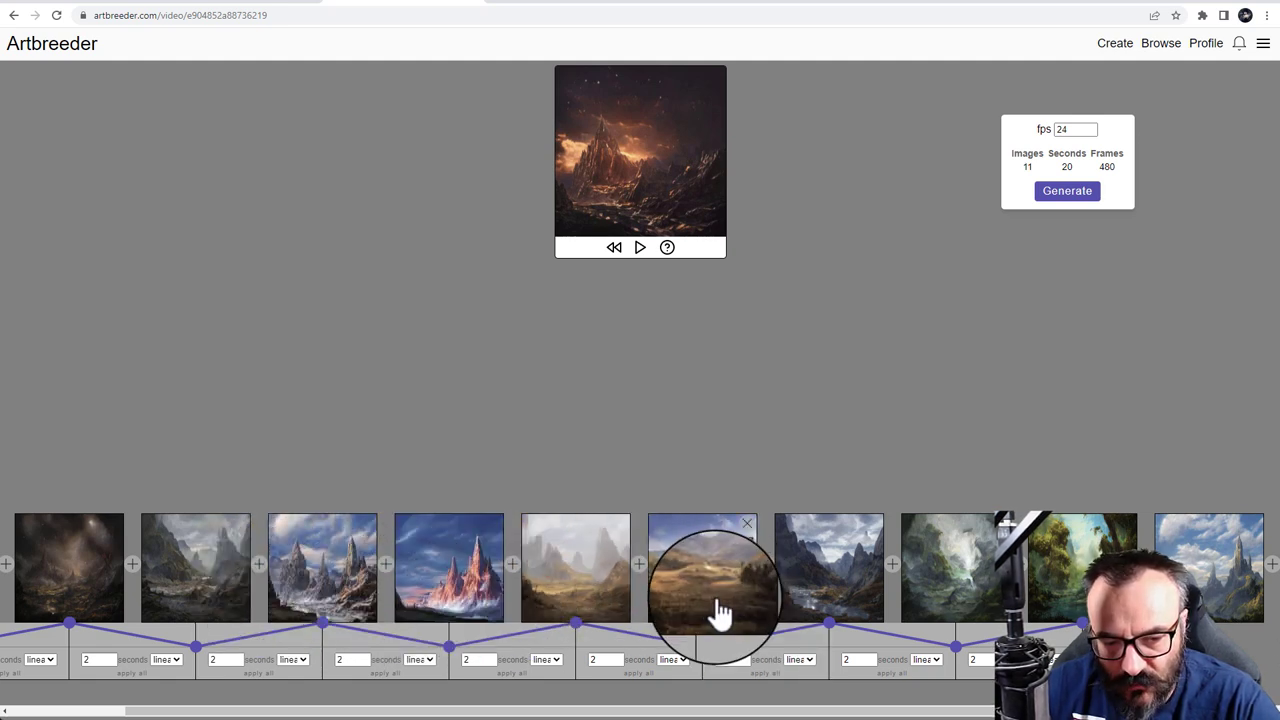
drag(857, 609, 264, 596)
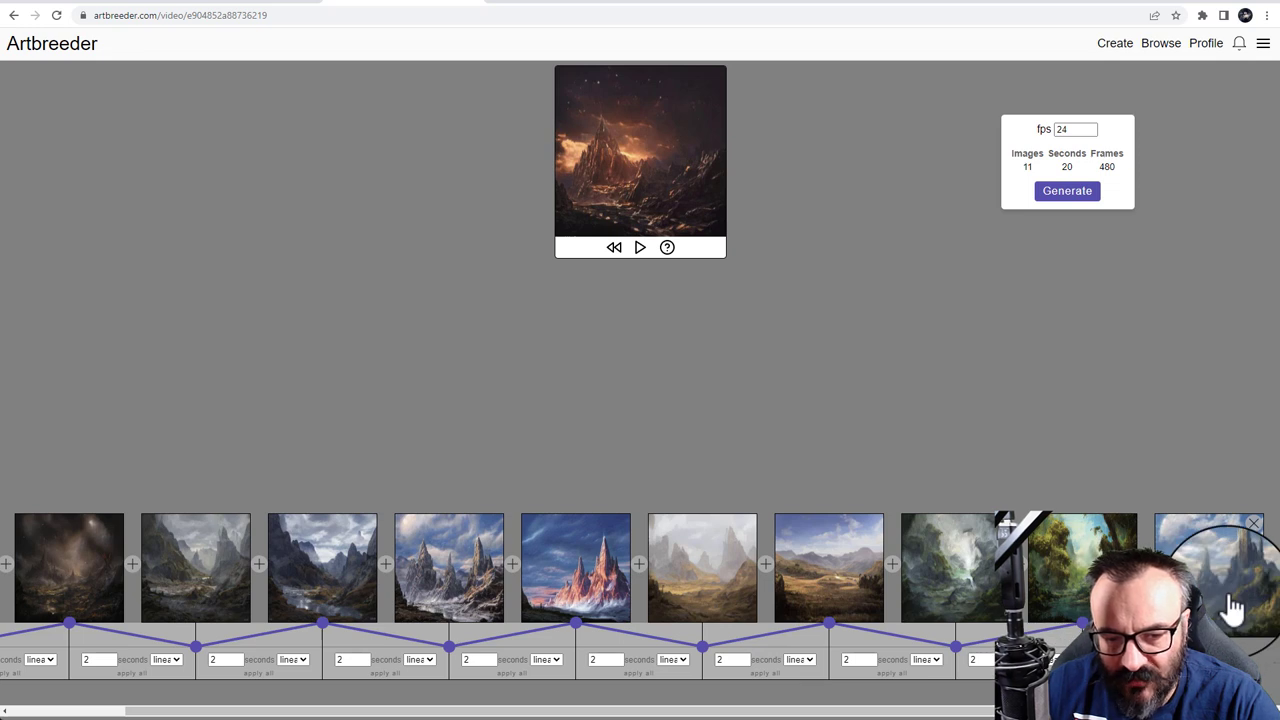
drag(1232, 608, 903, 609)
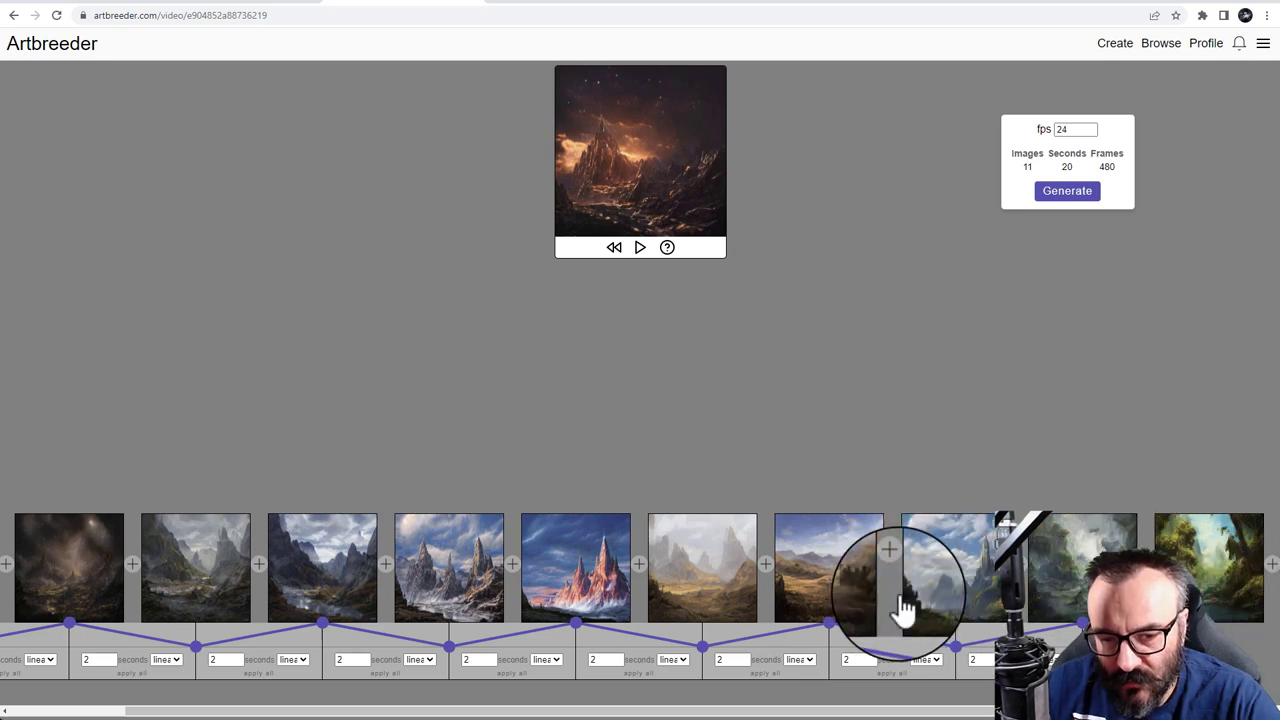
drag(815, 710, 690, 710)
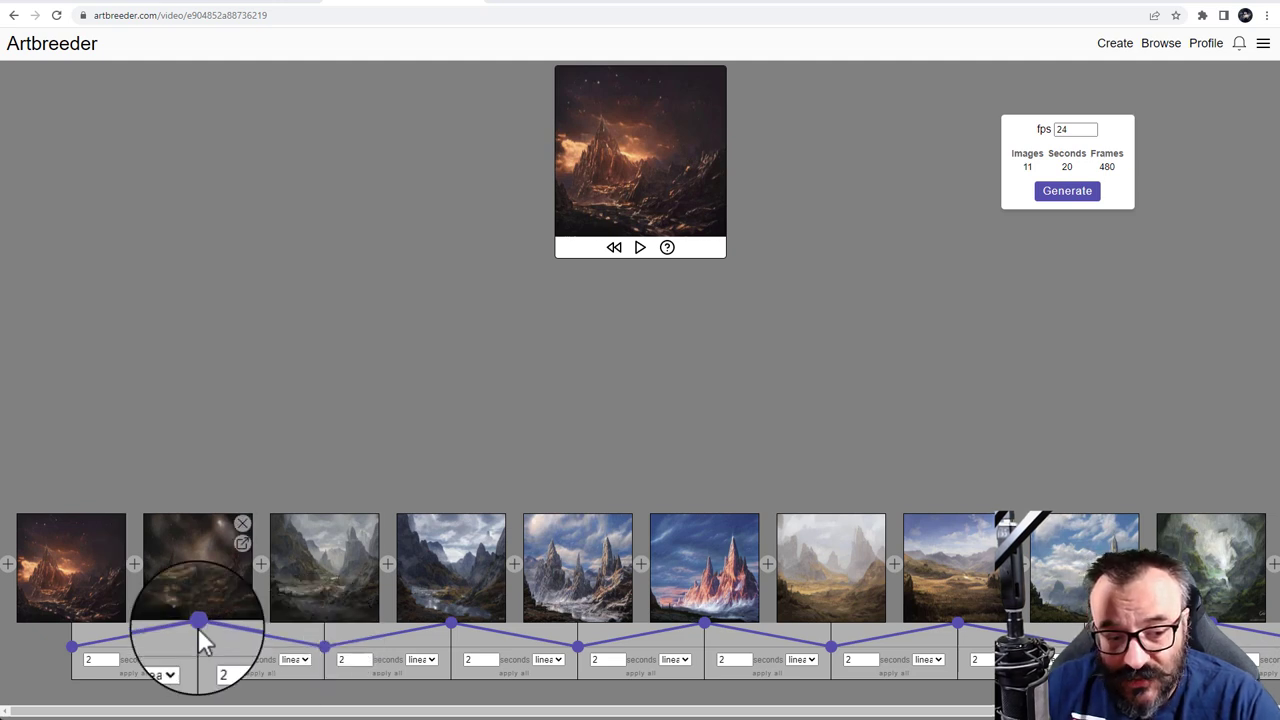
- Change the first four transitions from linear to easeInOutQuad easing
click(180, 662)
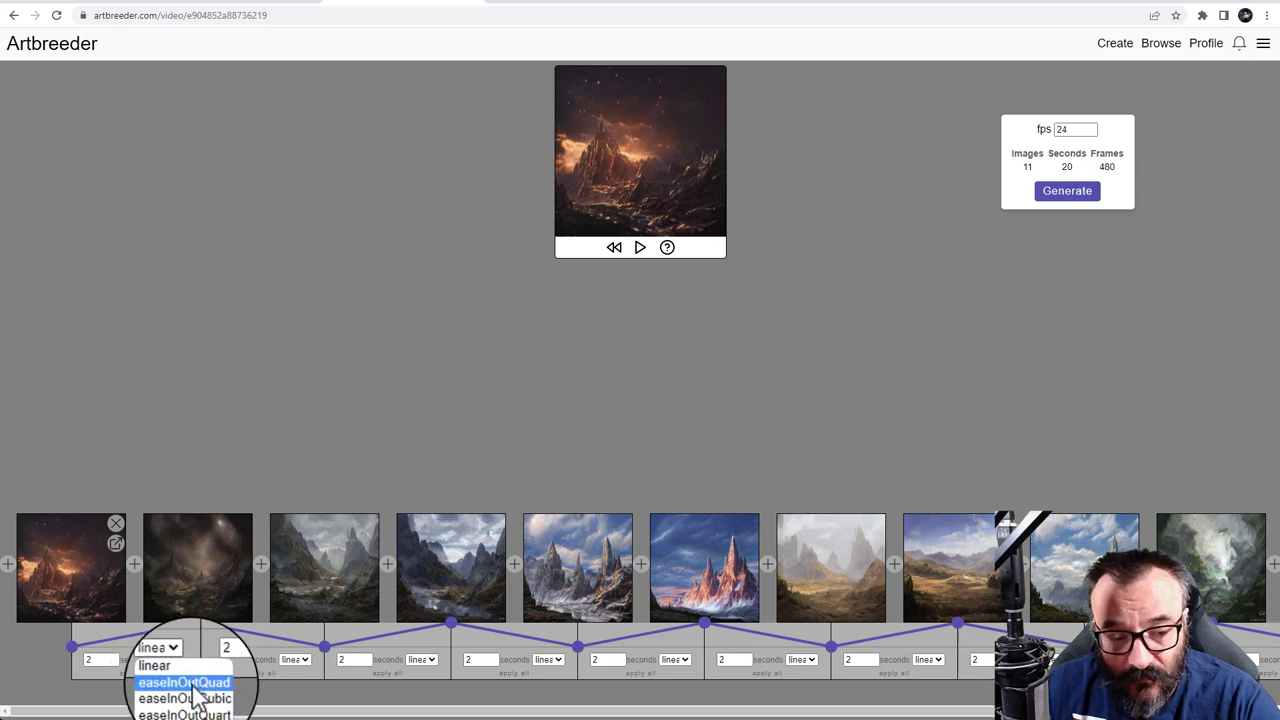
click(188, 692)
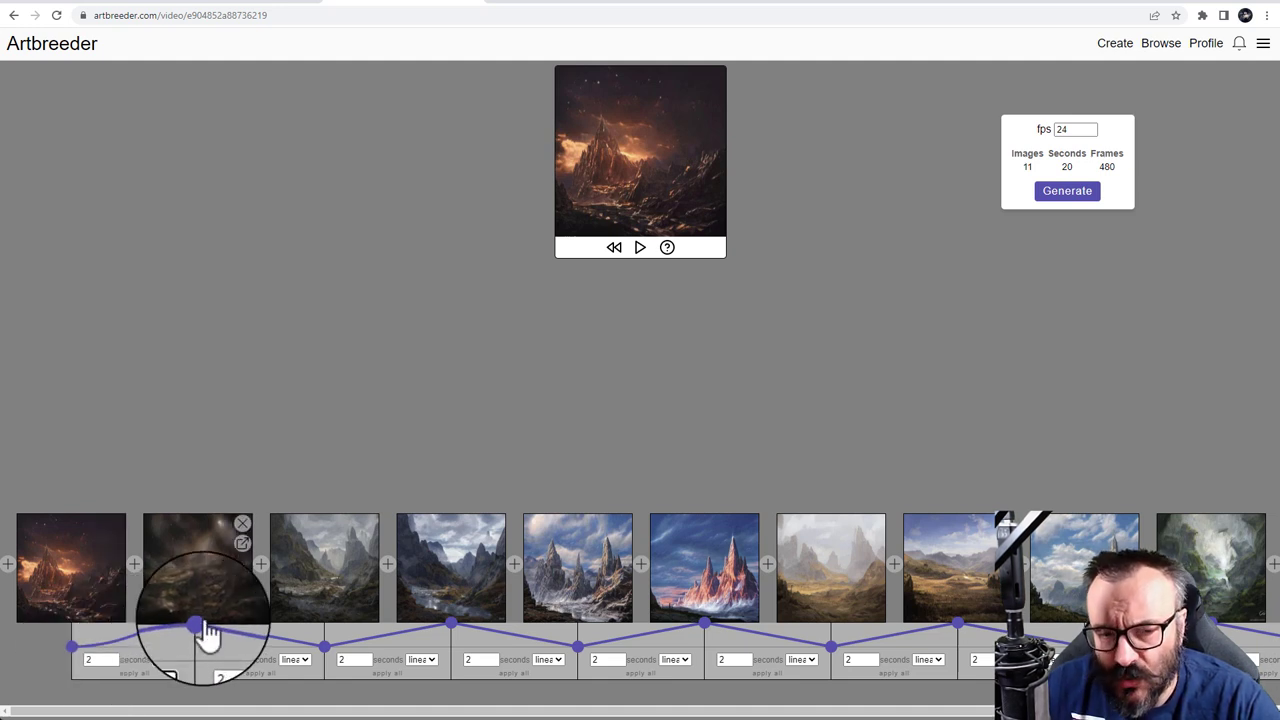
click(324, 322)
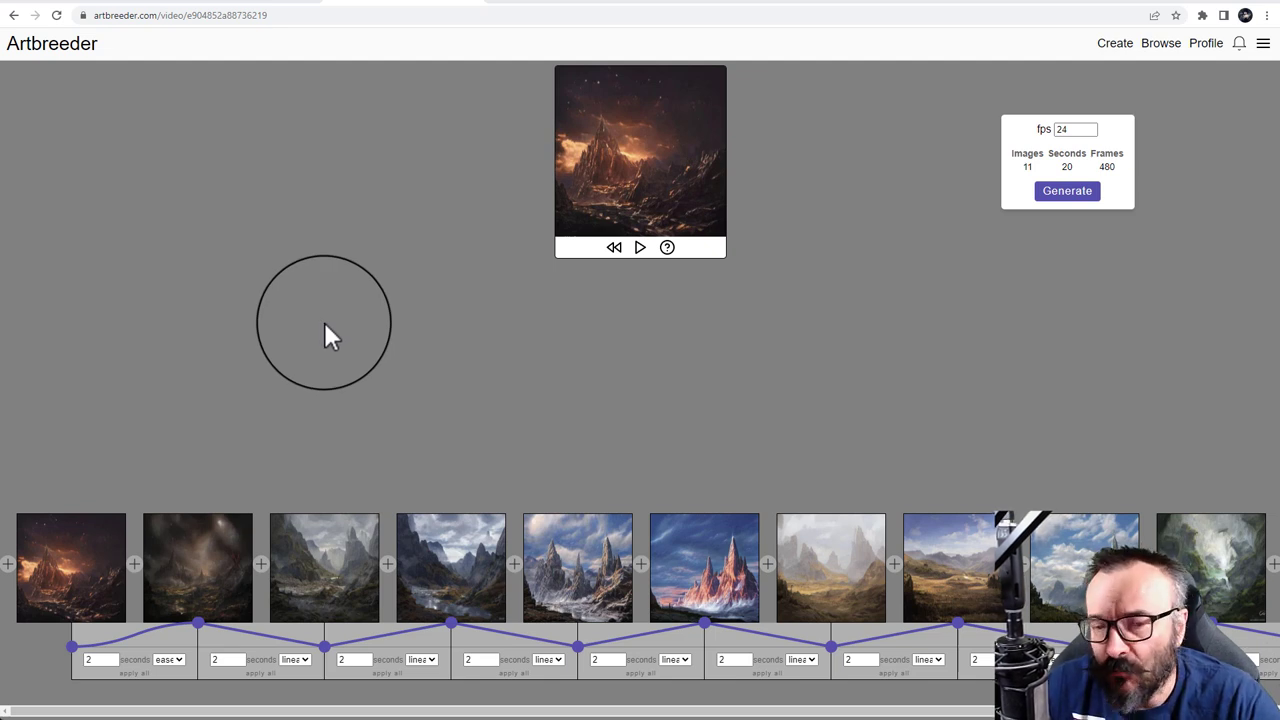
click(305, 661)
click(312, 690)
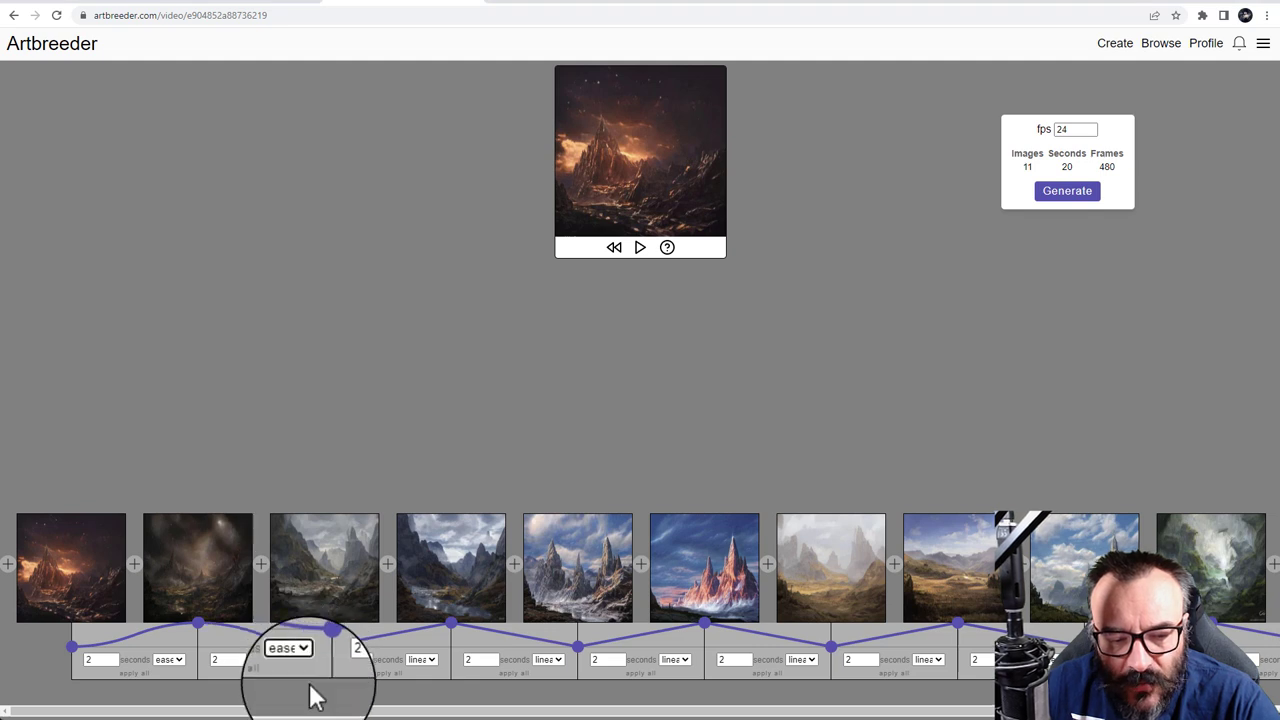
click(421, 659)
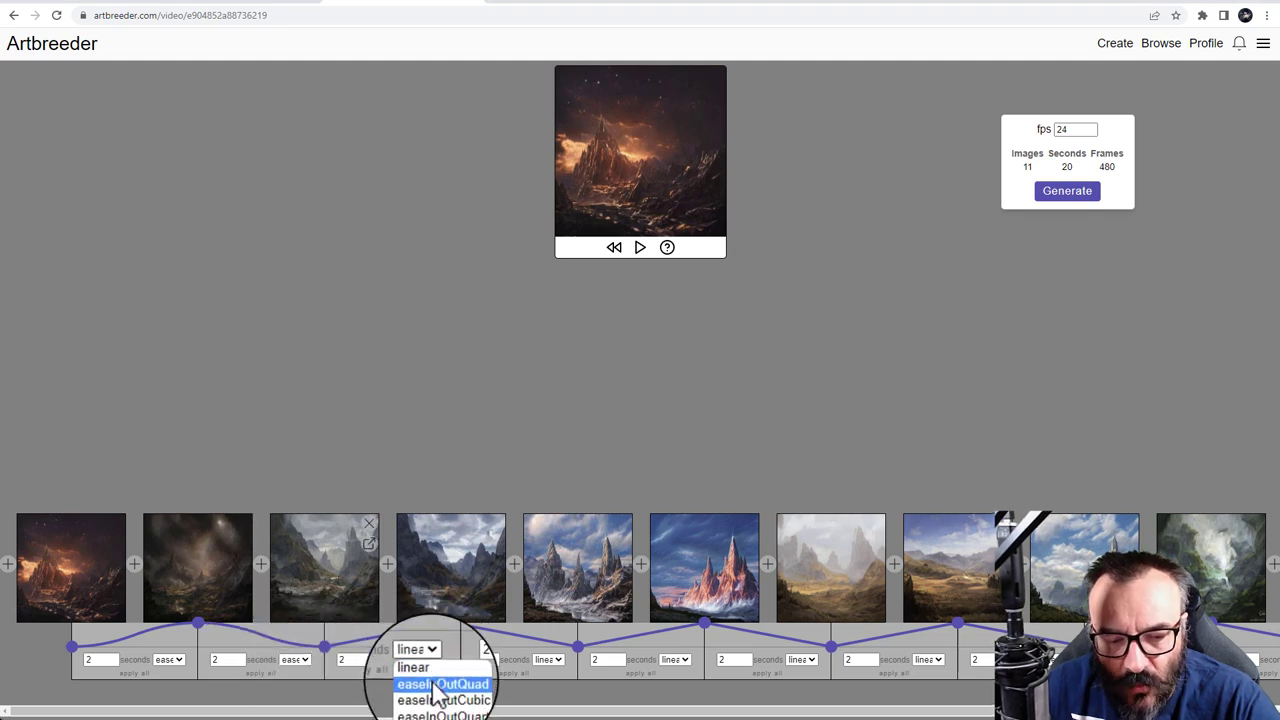
click(430, 688)
click(548, 659)
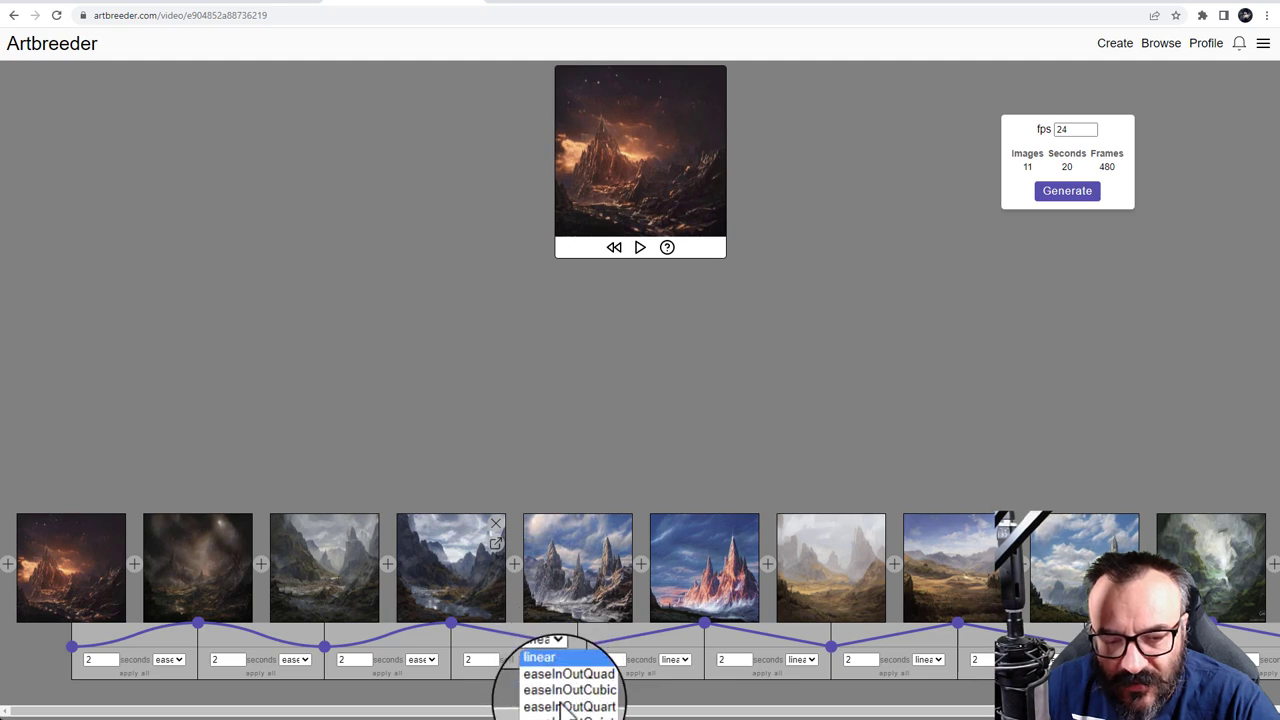
click(565, 685)
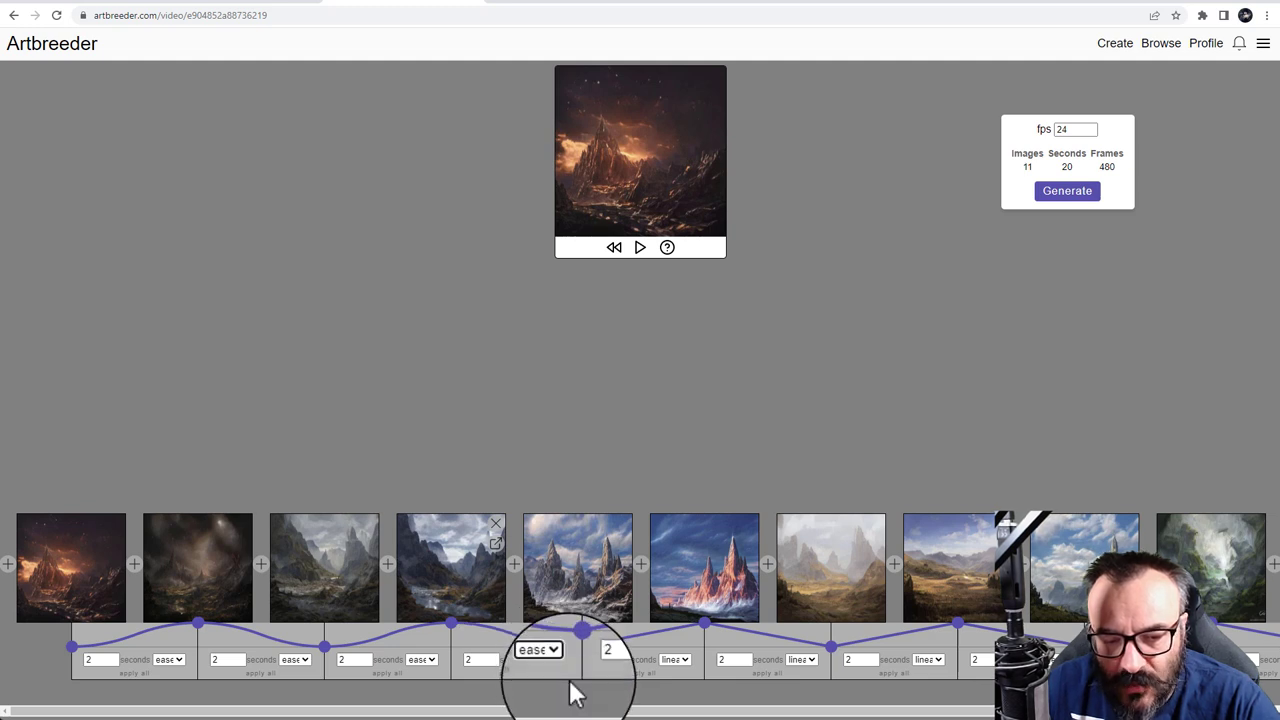
- Give the fifth through eighth transitions ease-in-out easing (easeInOutQuad)
click(682, 660)
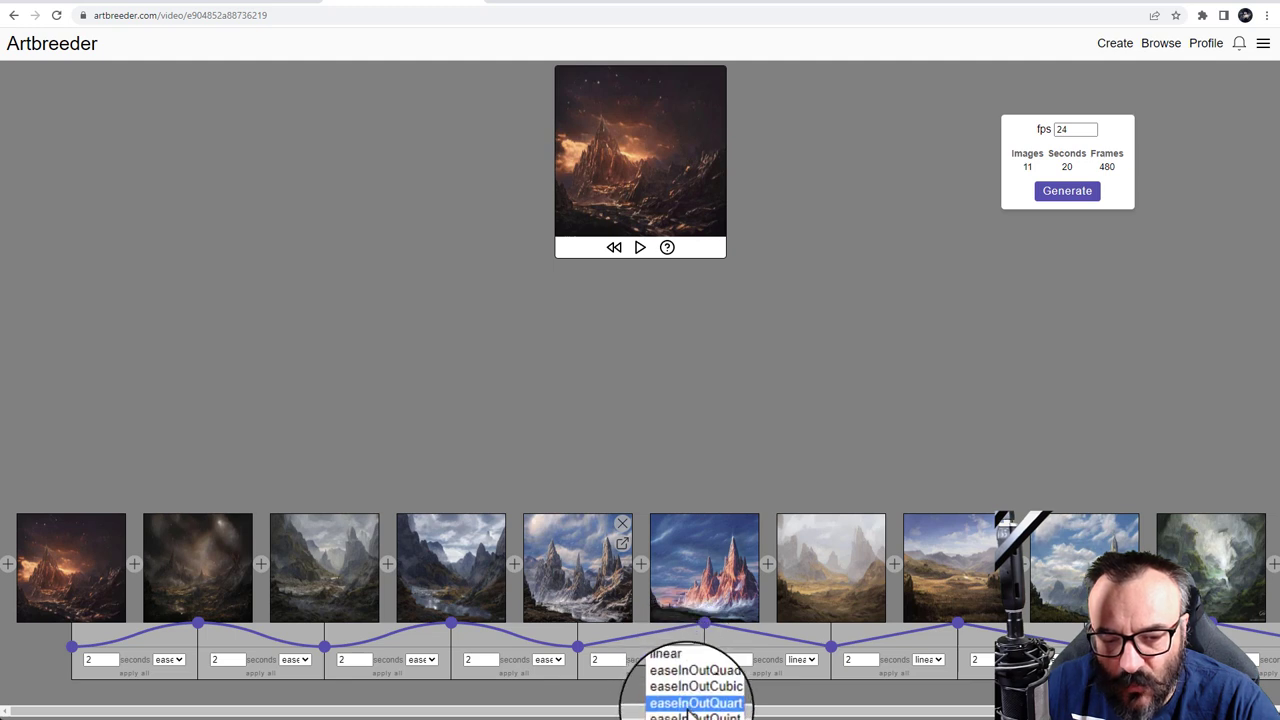
click(688, 709)
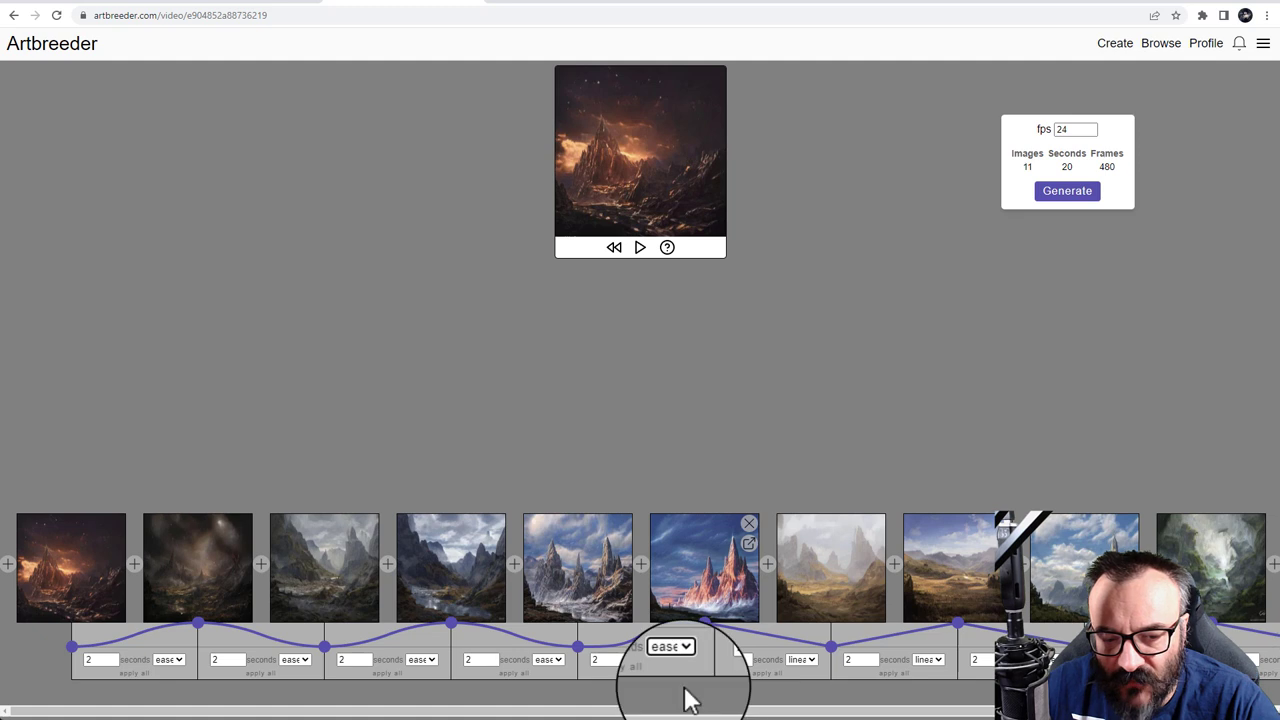
click(686, 664)
click(695, 689)
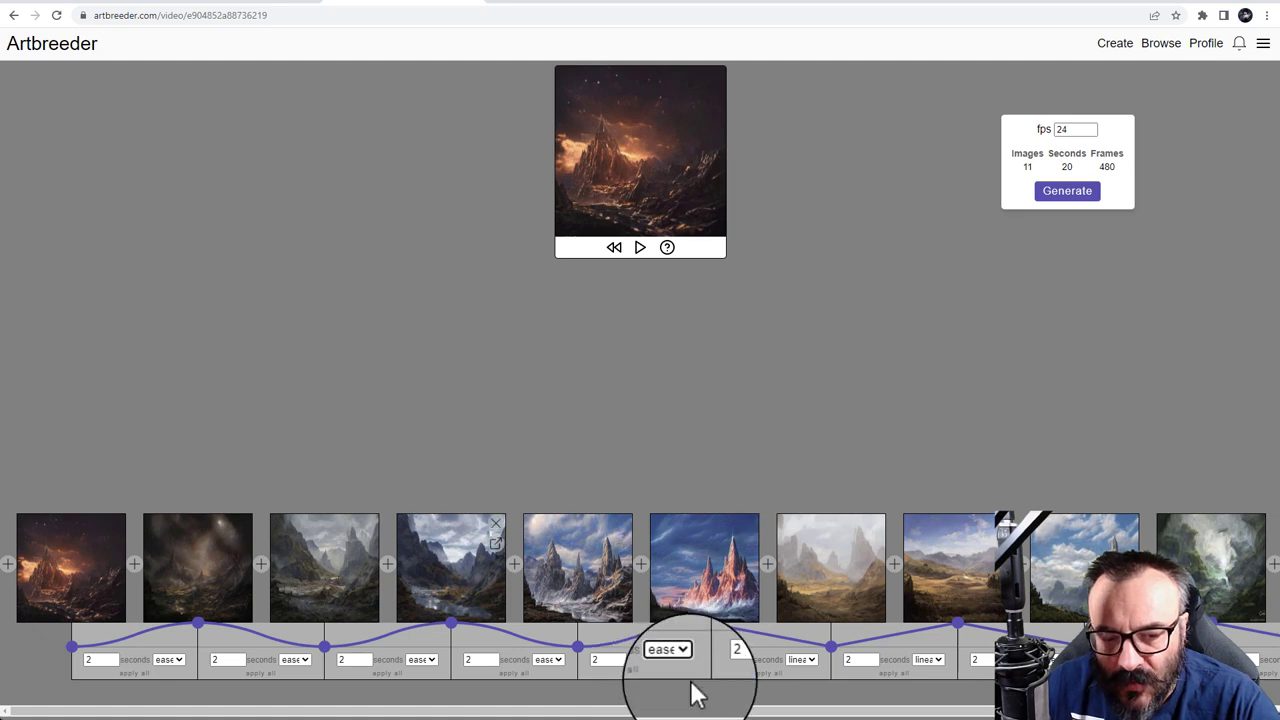
click(805, 661)
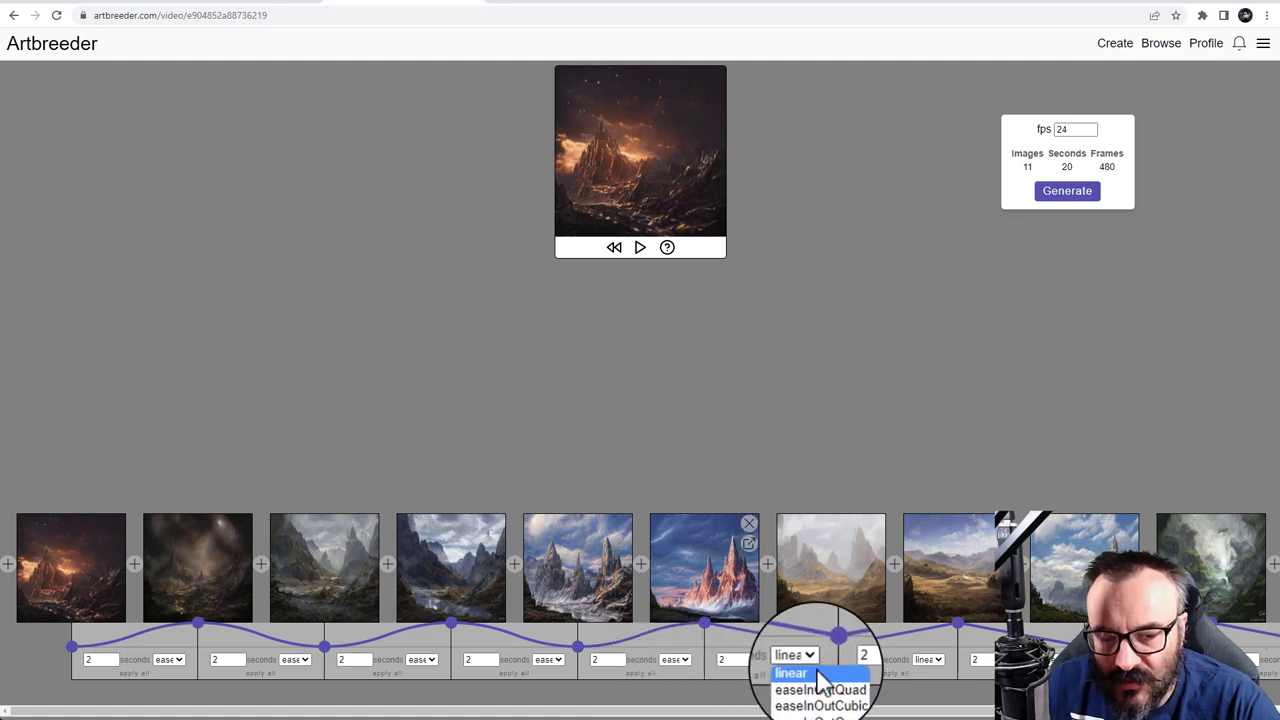
click(826, 689)
click(940, 662)
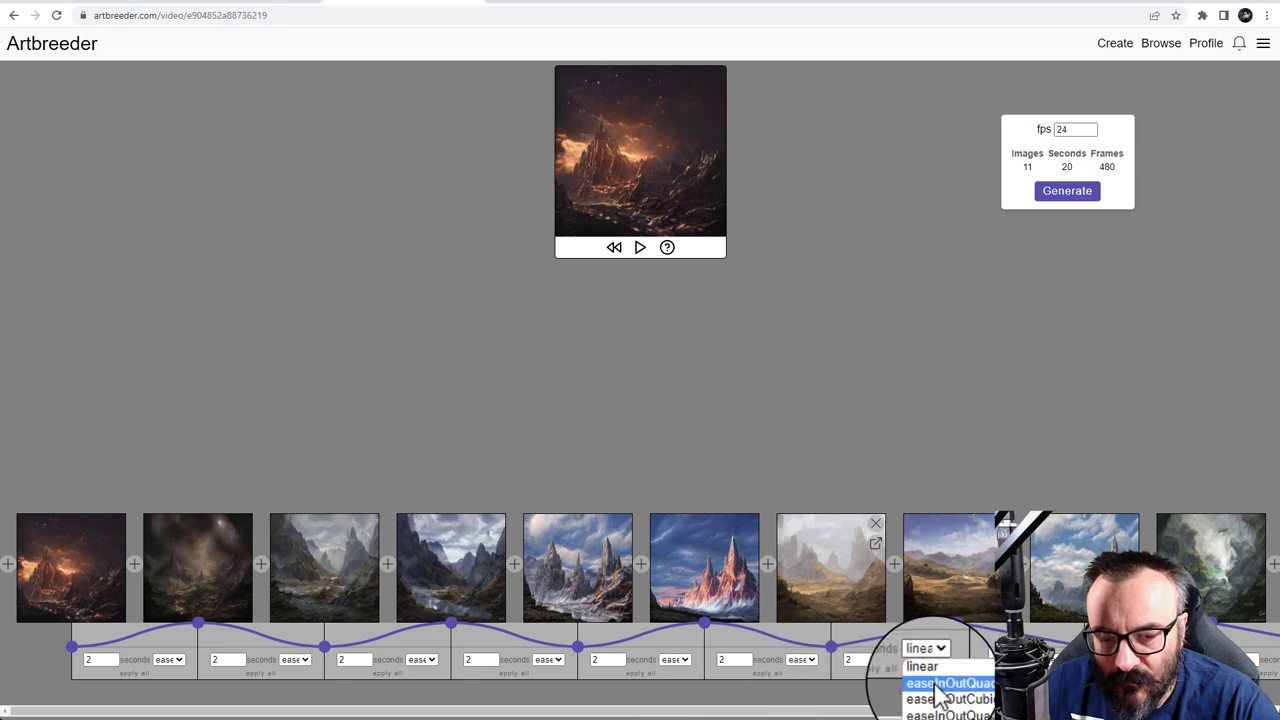
click(945, 693)
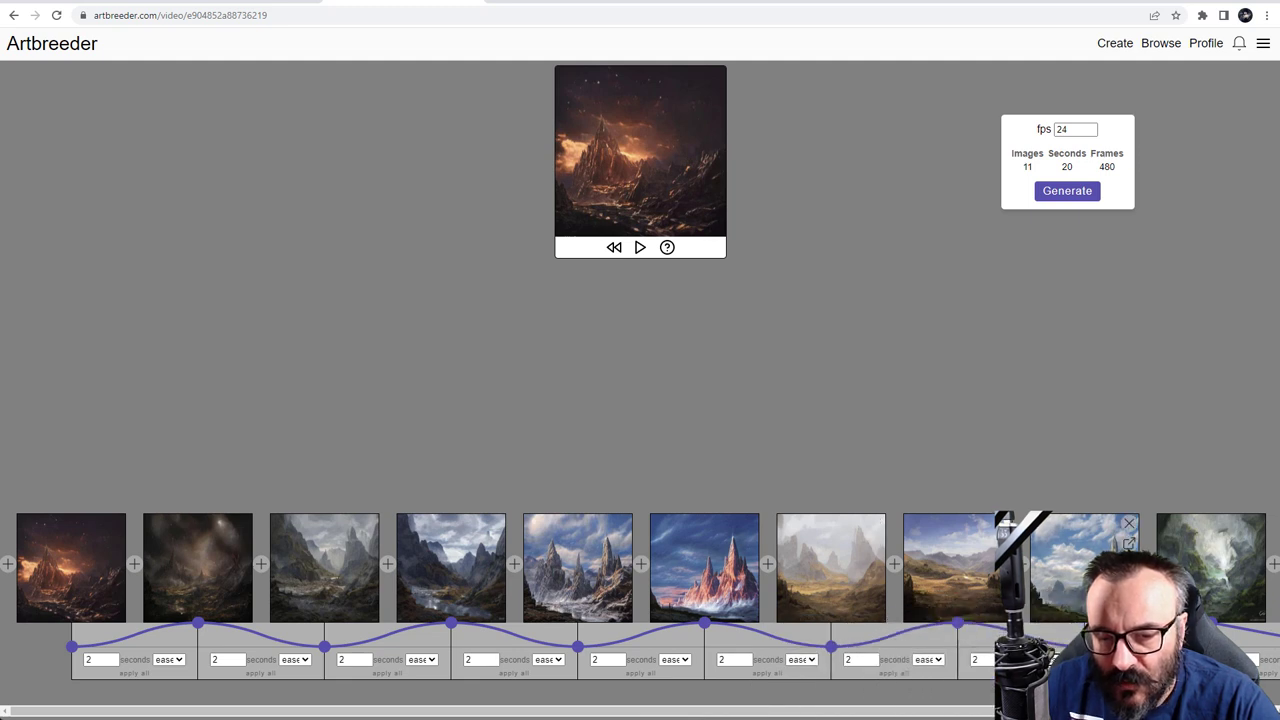
scroll(1080, 567, right, 1)
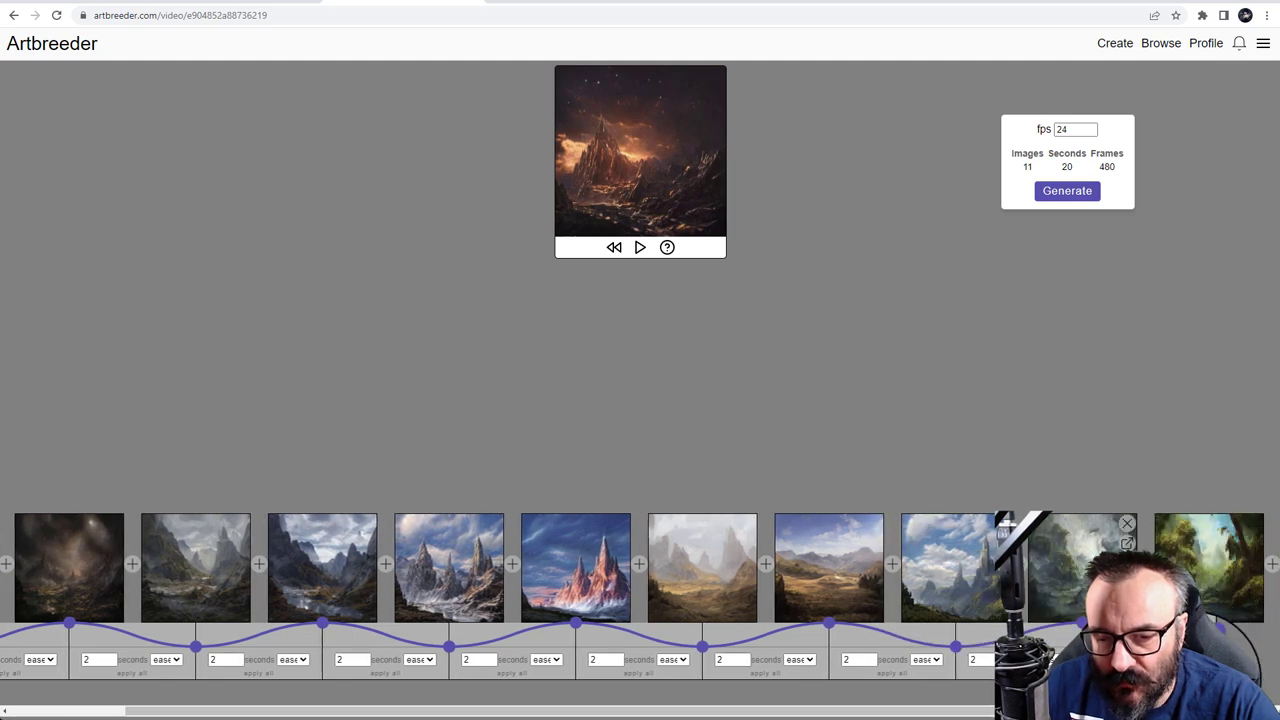
scroll(1080, 567, left, 1)
scroll(628, 686, left, 1)
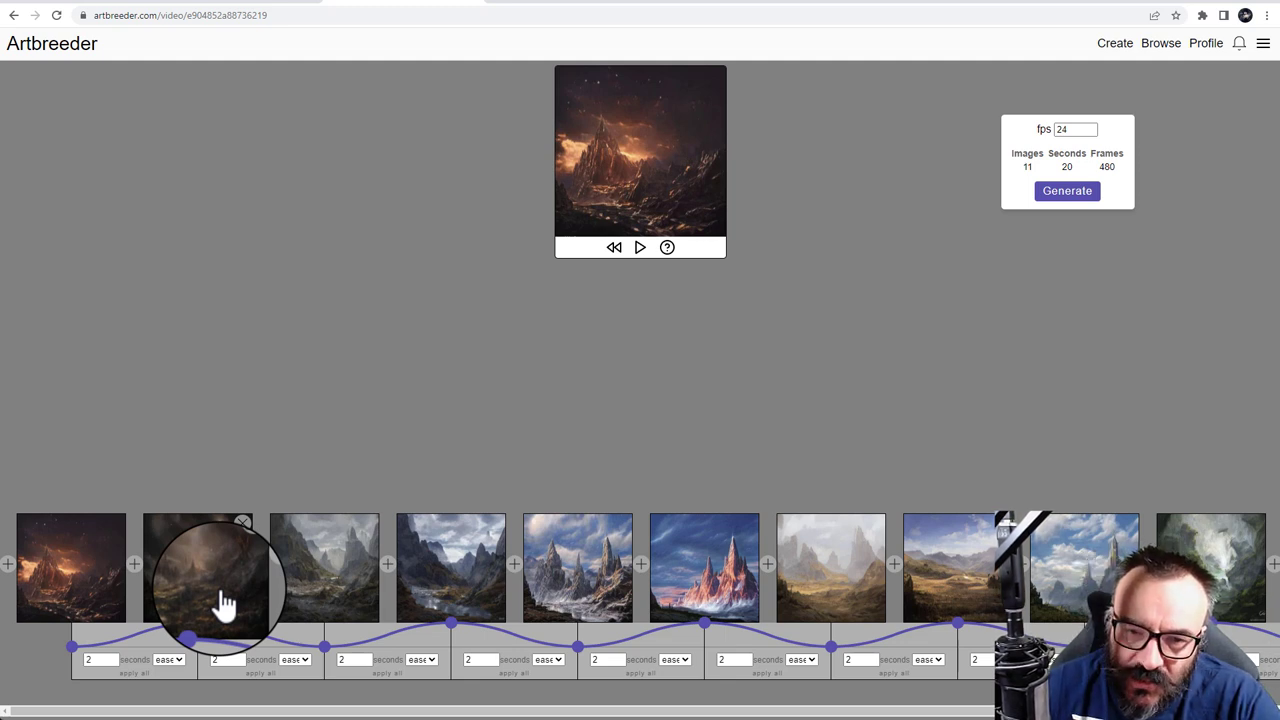
- Set the first two transitions to 10 seconds and preview the animation
double_click(98, 660)
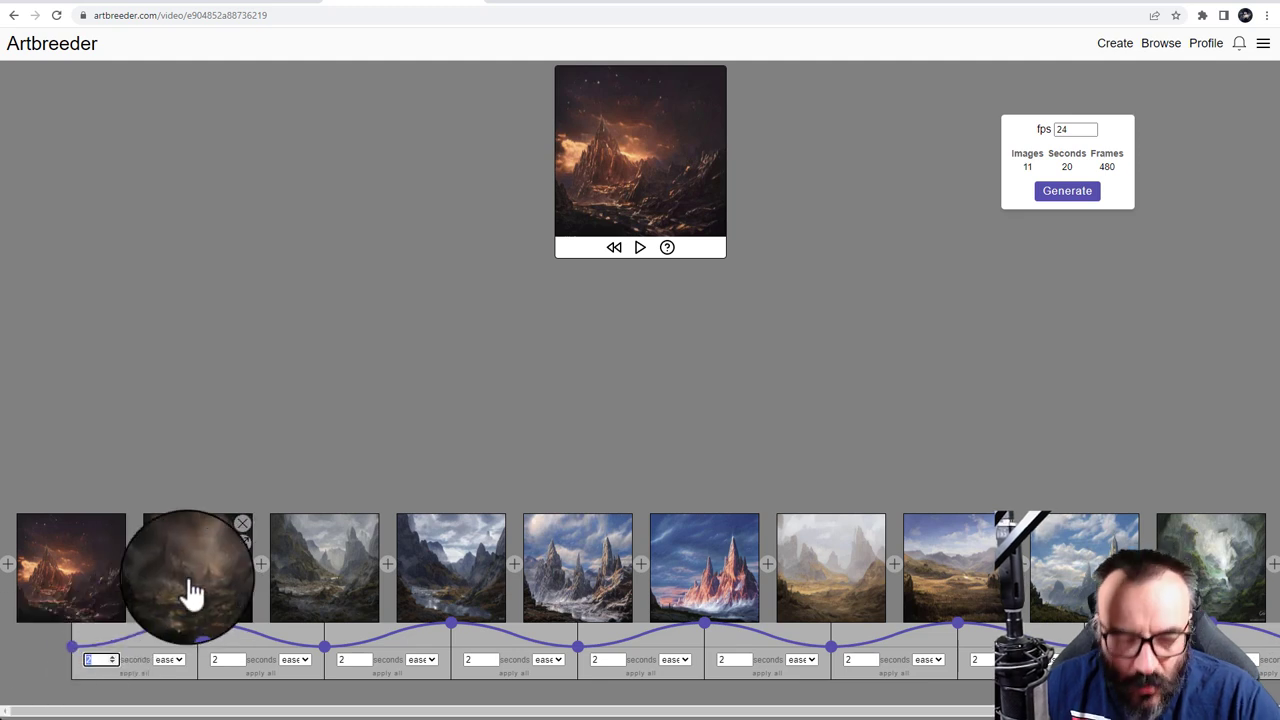
text(10)
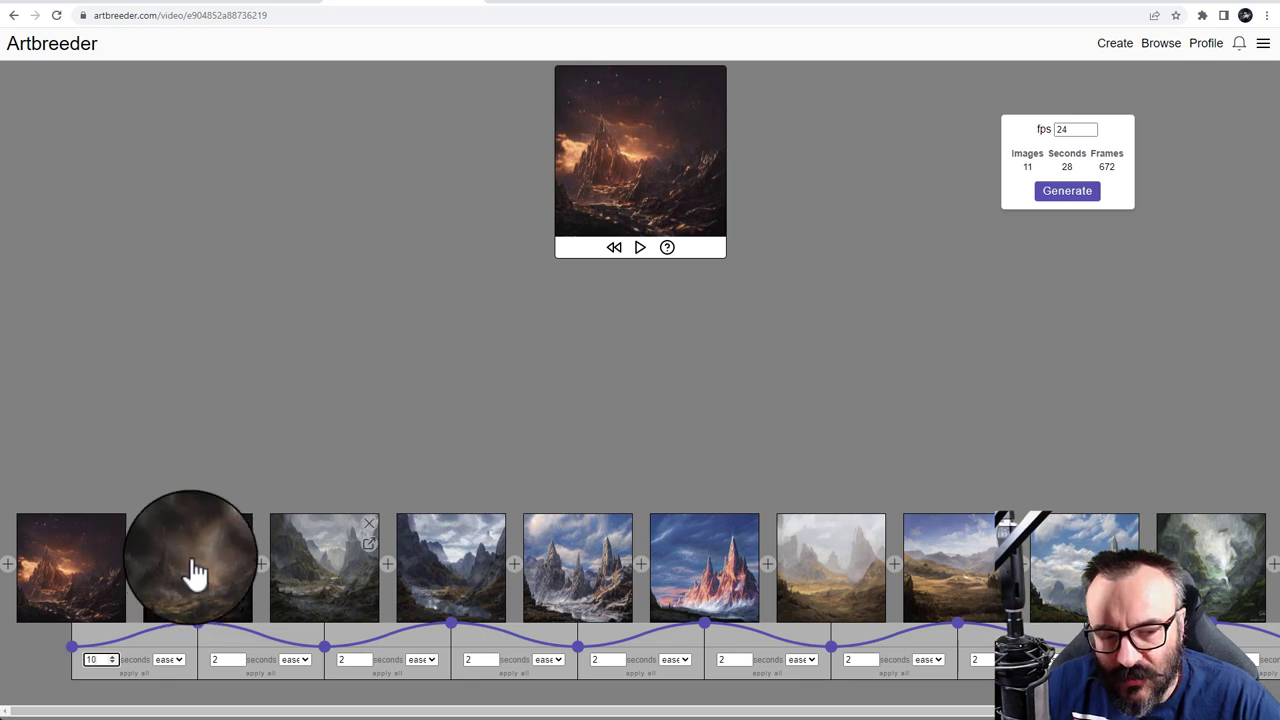
click(188, 406)
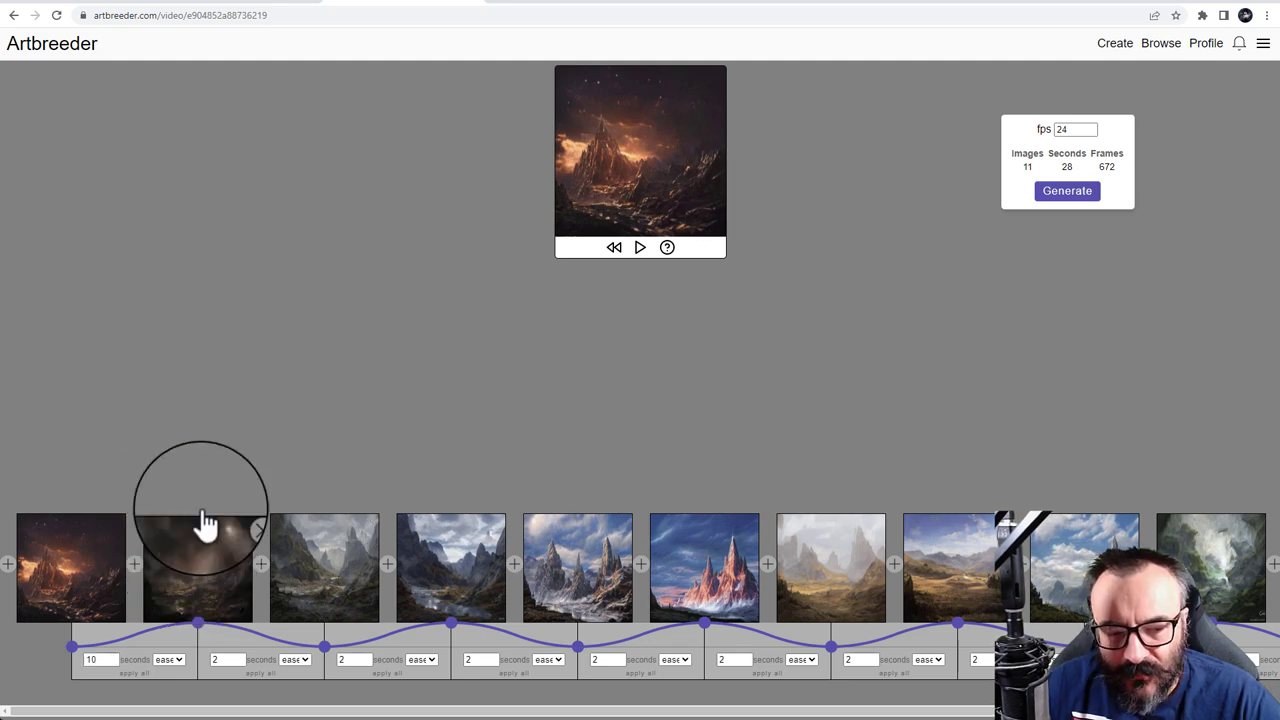
double_click(216, 662)
text(10)
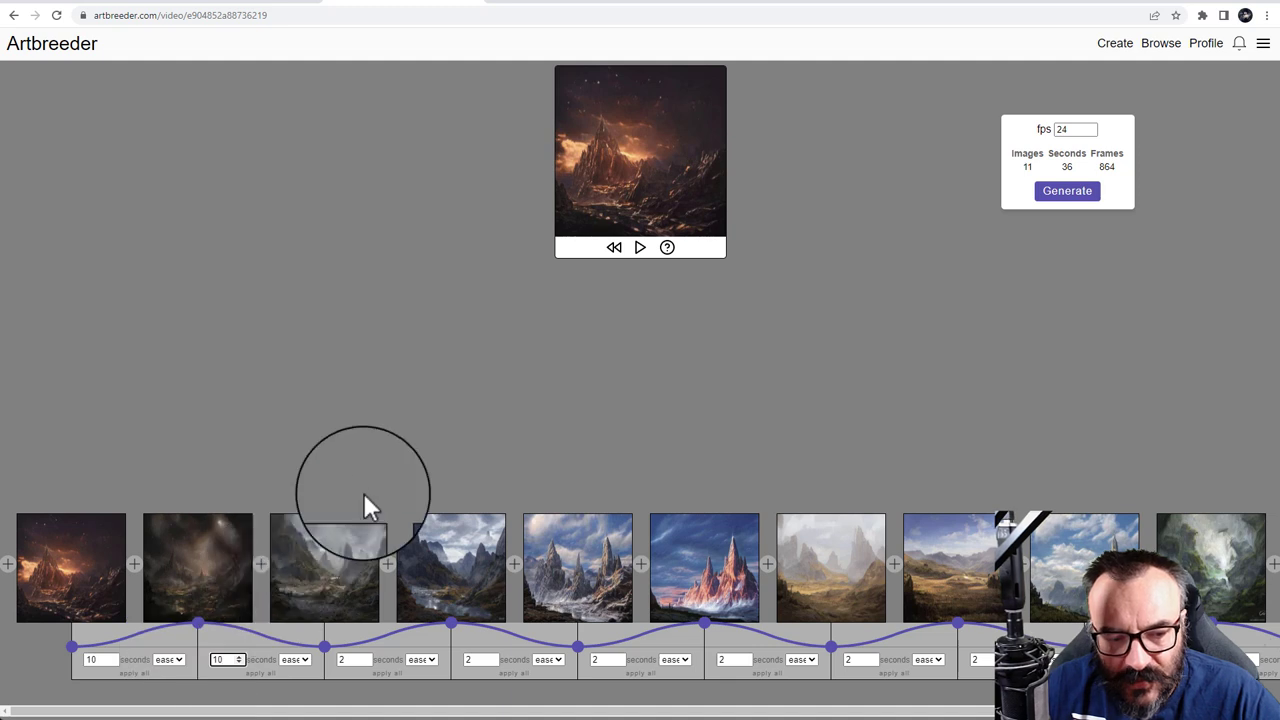
click(643, 251)
click(646, 254)
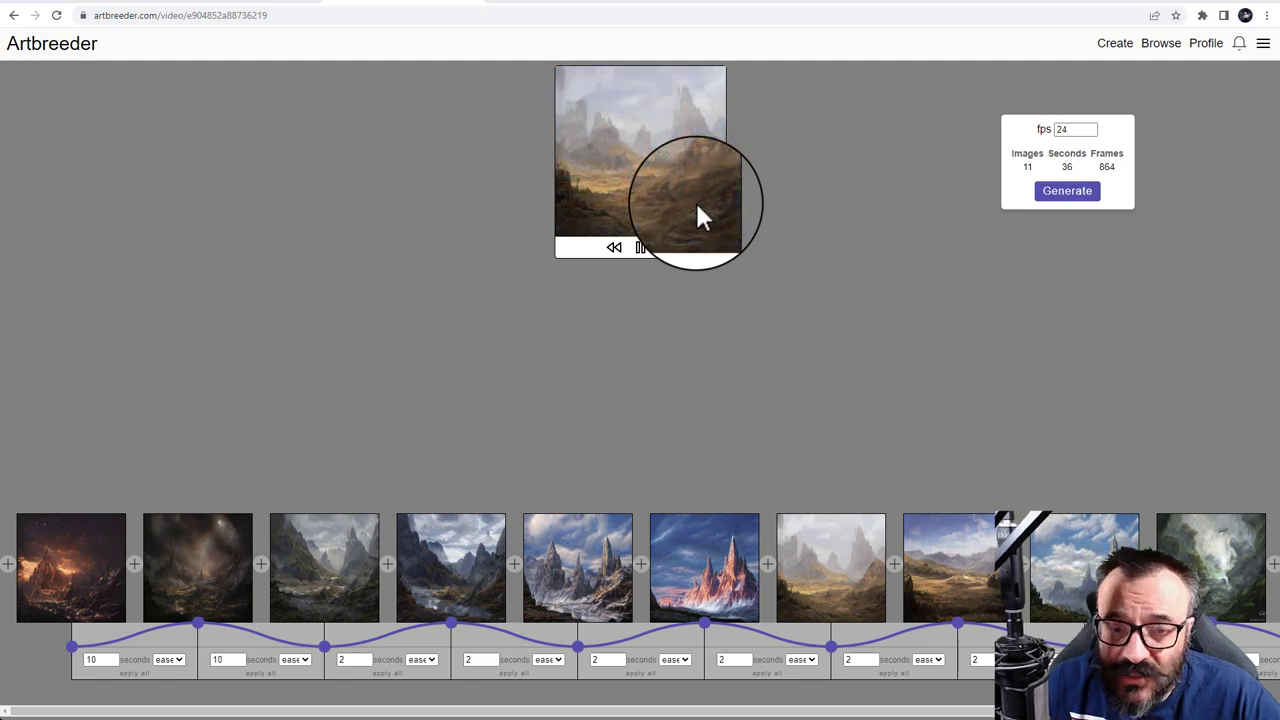
click(641, 248)
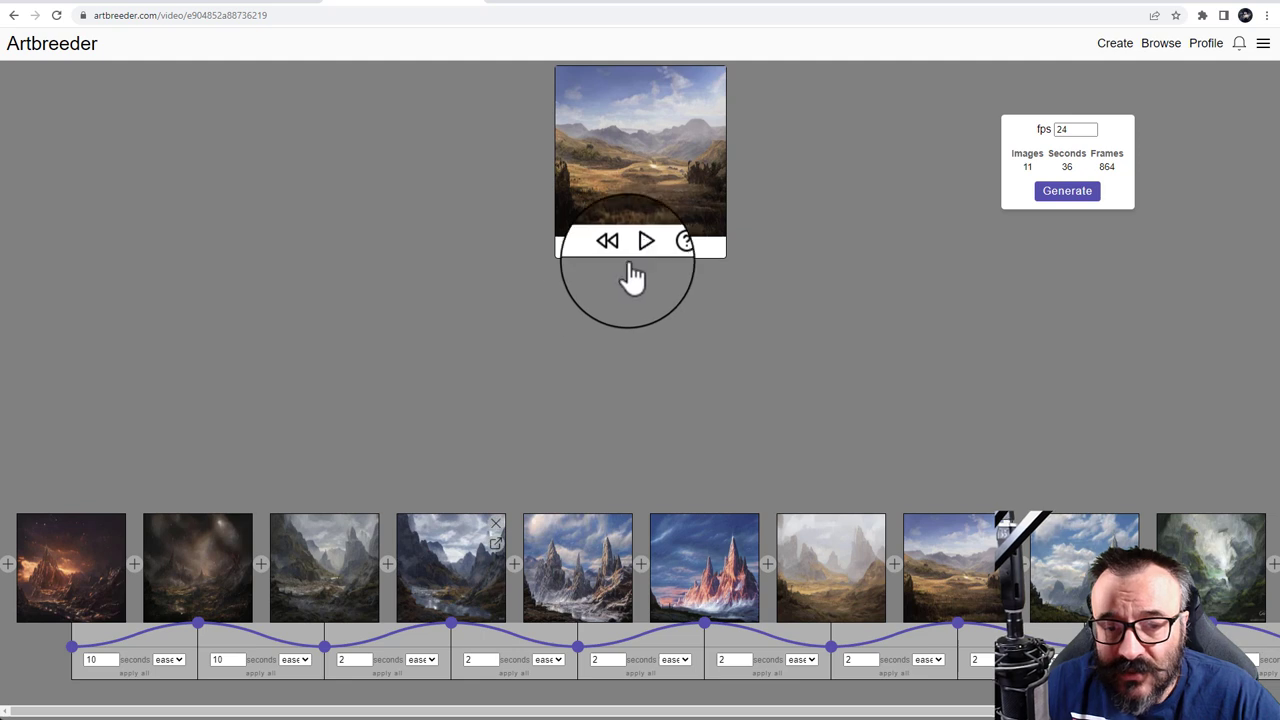
- Enter 10 seconds for the third through seventh transitions, tabbing between the boxes
click(367, 660)
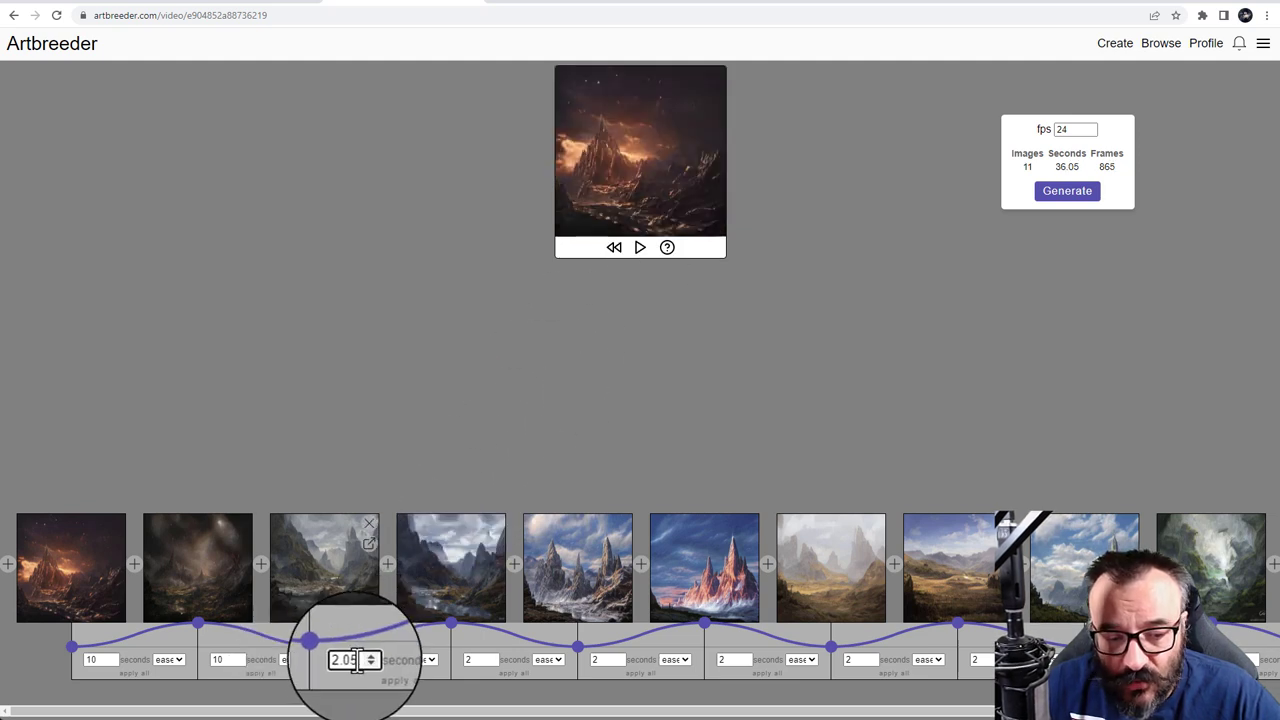
text(10)
key(Tab)
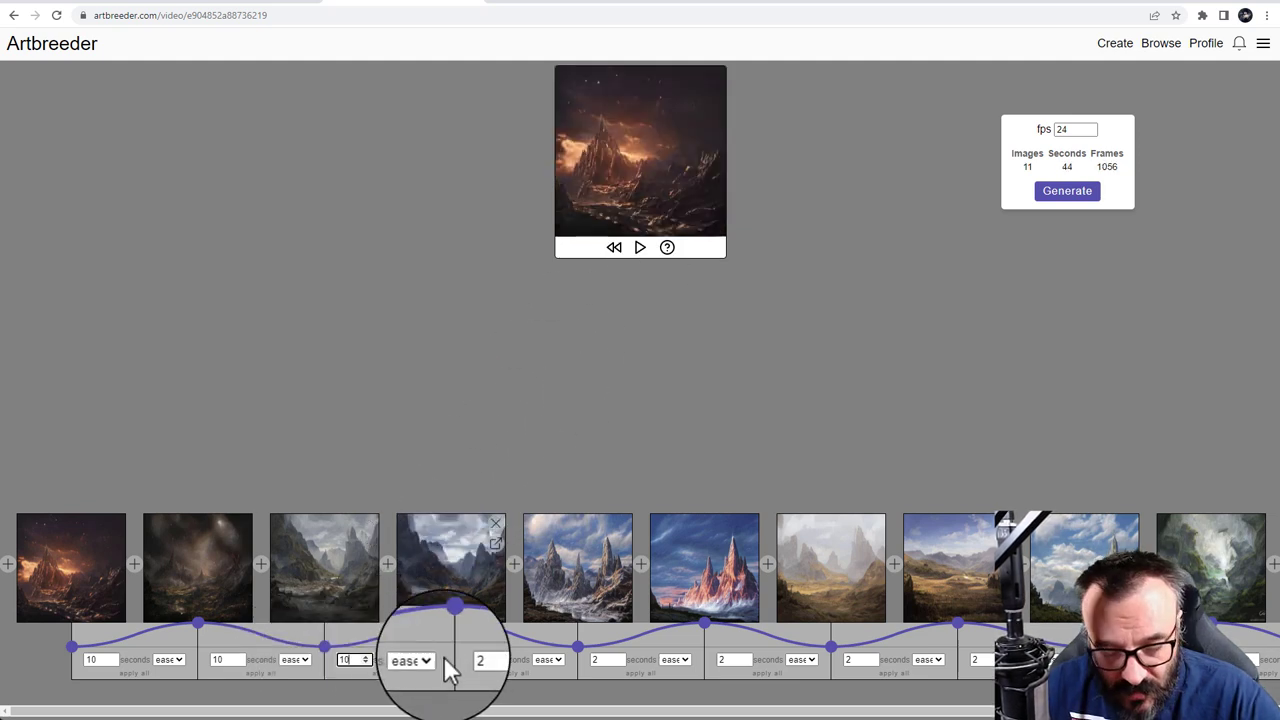
text(10)
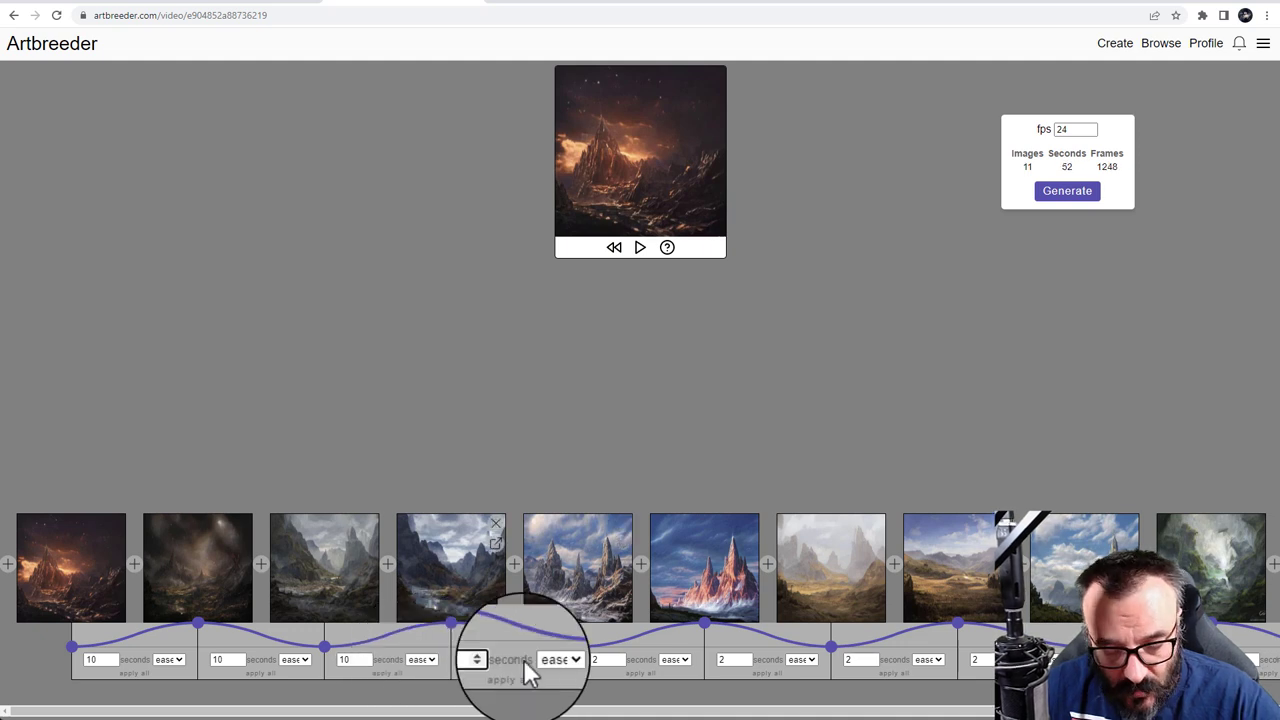
key(Tab)
text(10)
key(Tab)
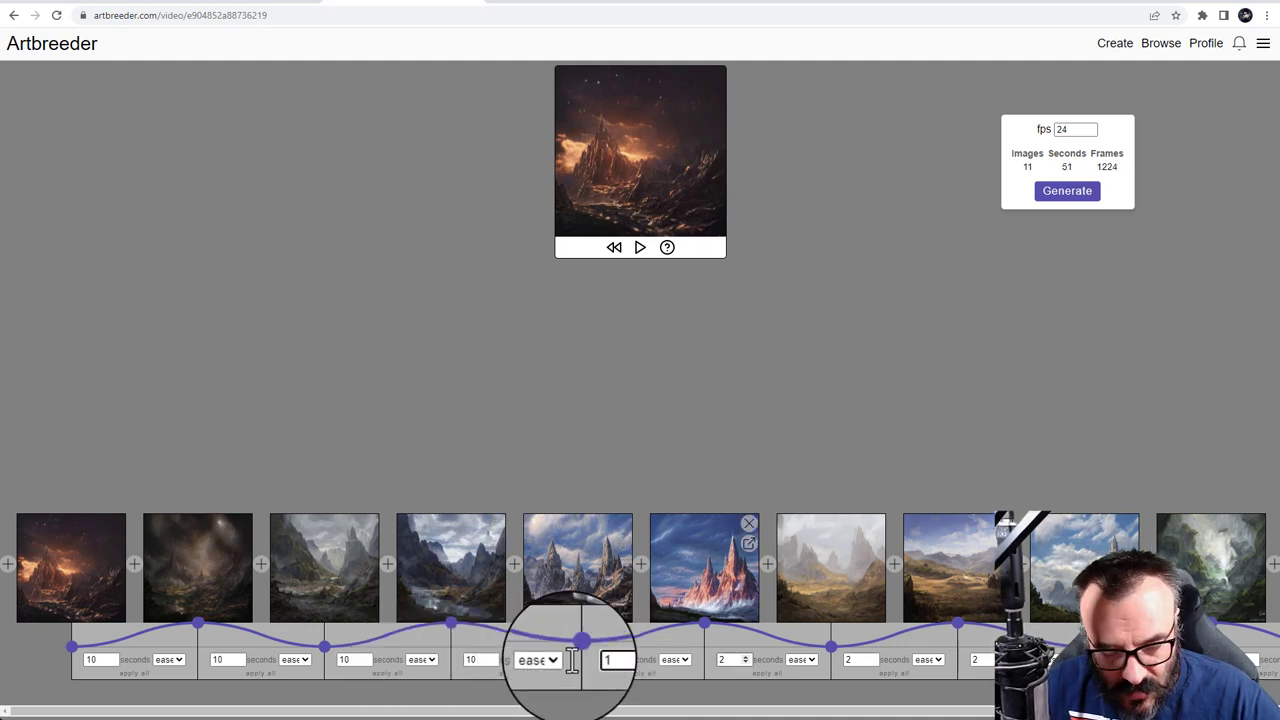
click(745, 660)
key(BackSpace)
key(BackSpace)
key(BackSpace)
key(BackSpace)
text(1)
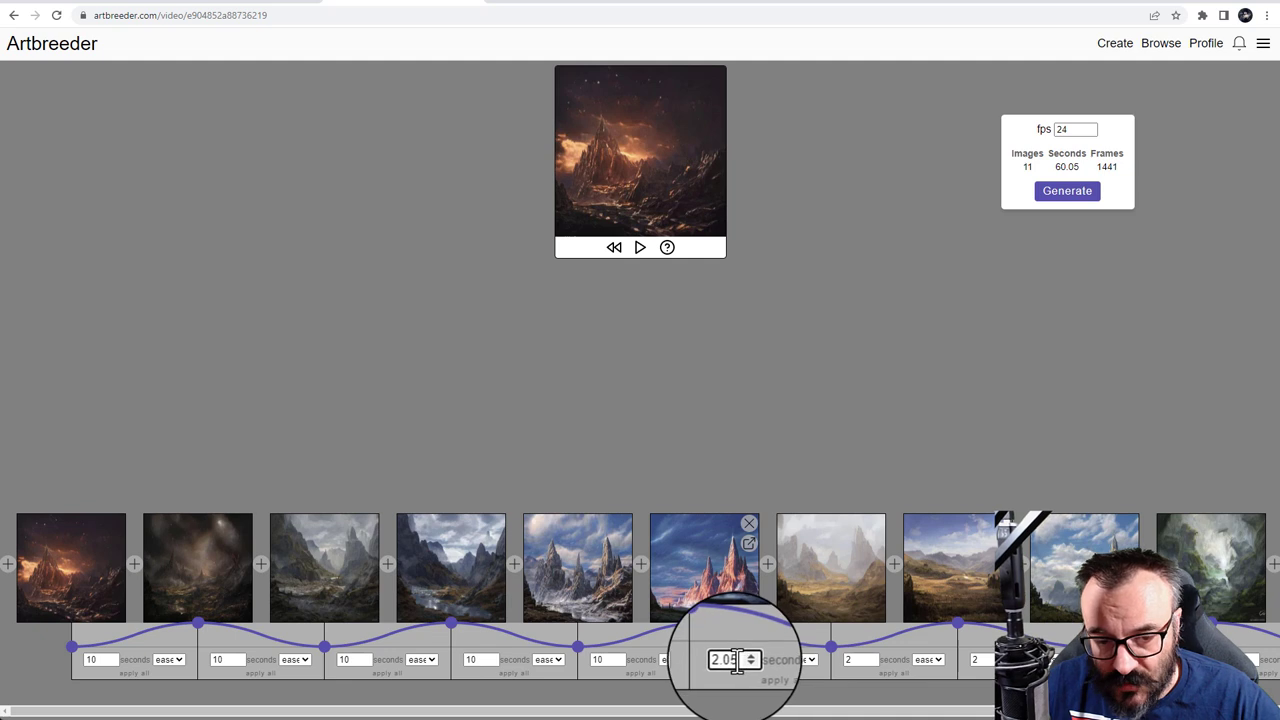
text(0)
key(Tab)
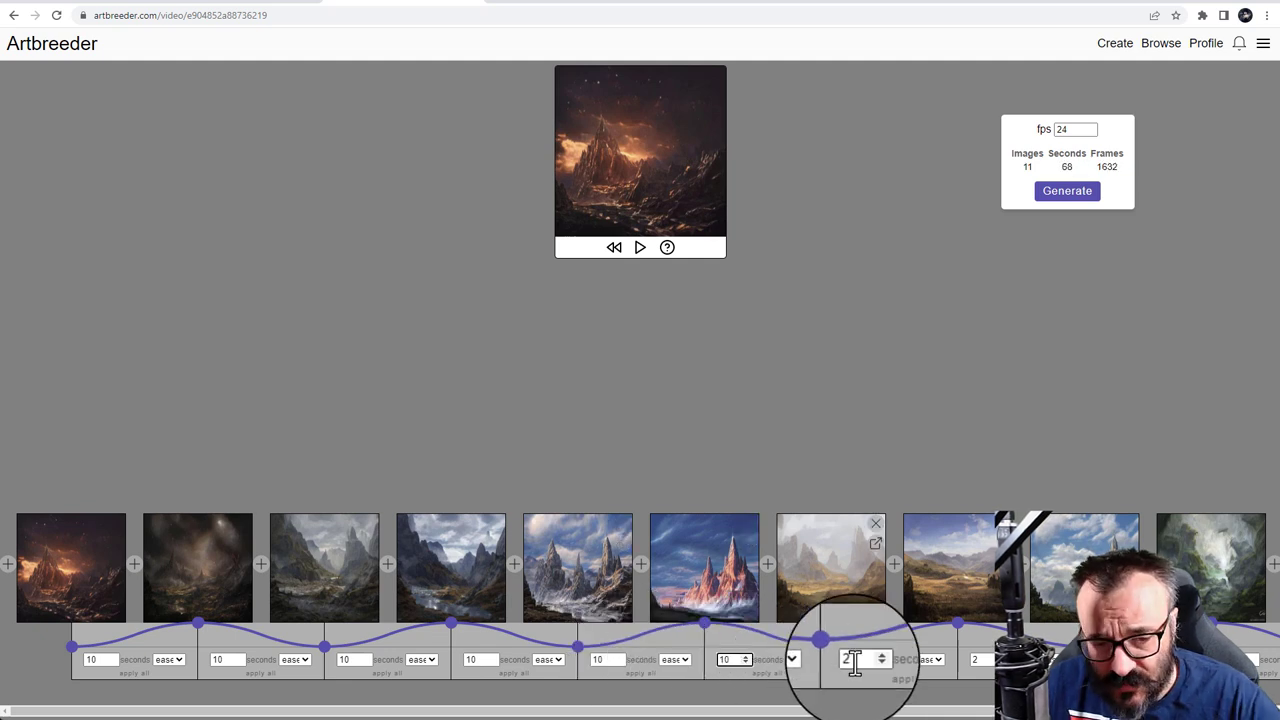
text(10)
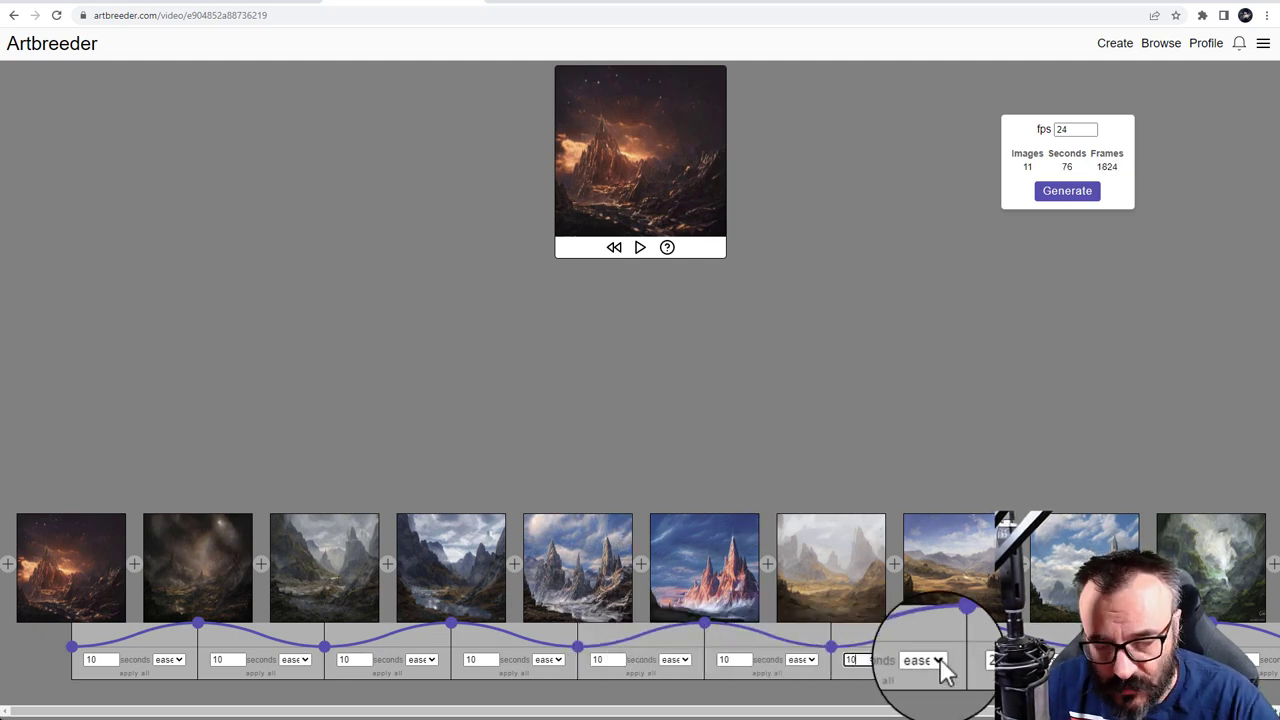
text(10)
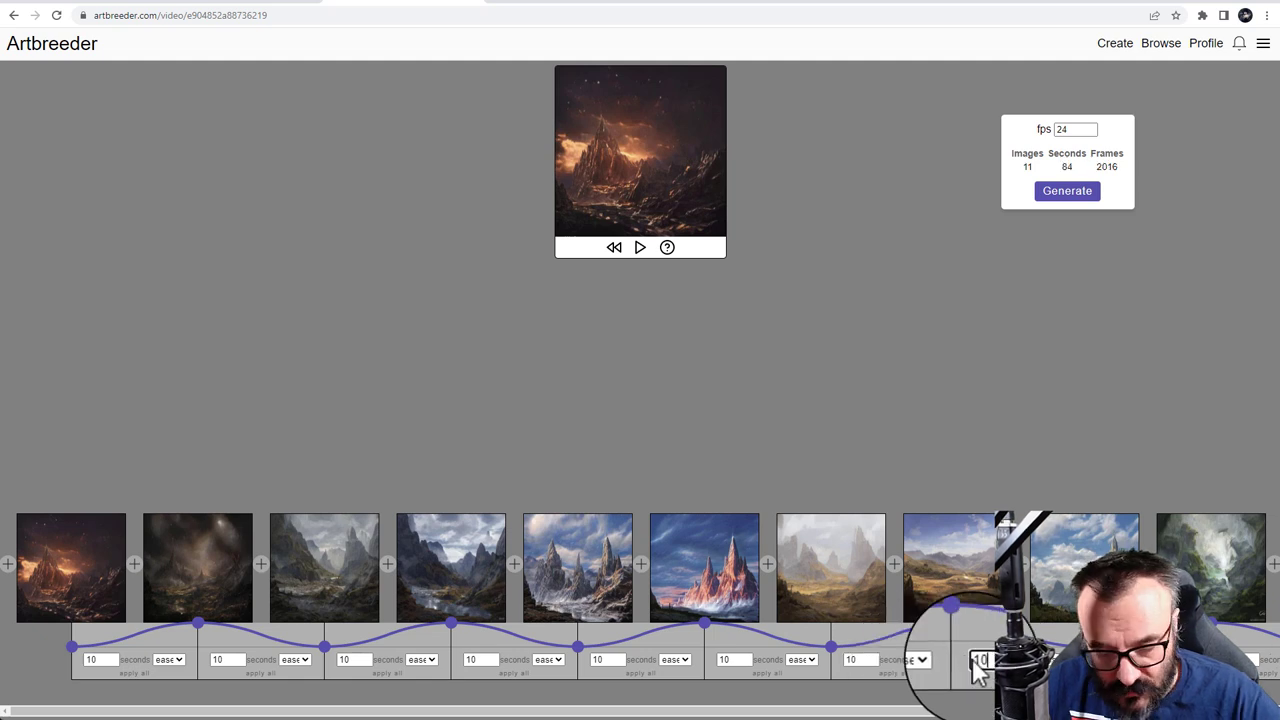
key(Tab)
text(1)
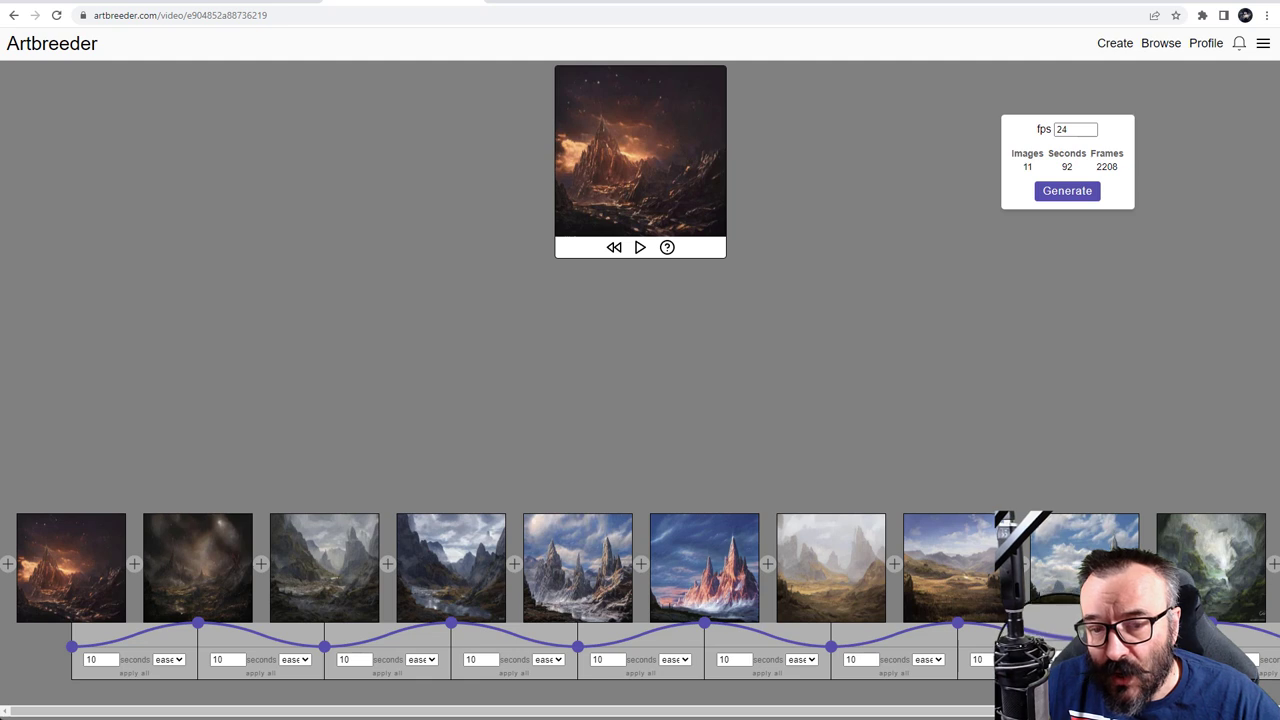
scroll(1085, 565, right, 2)
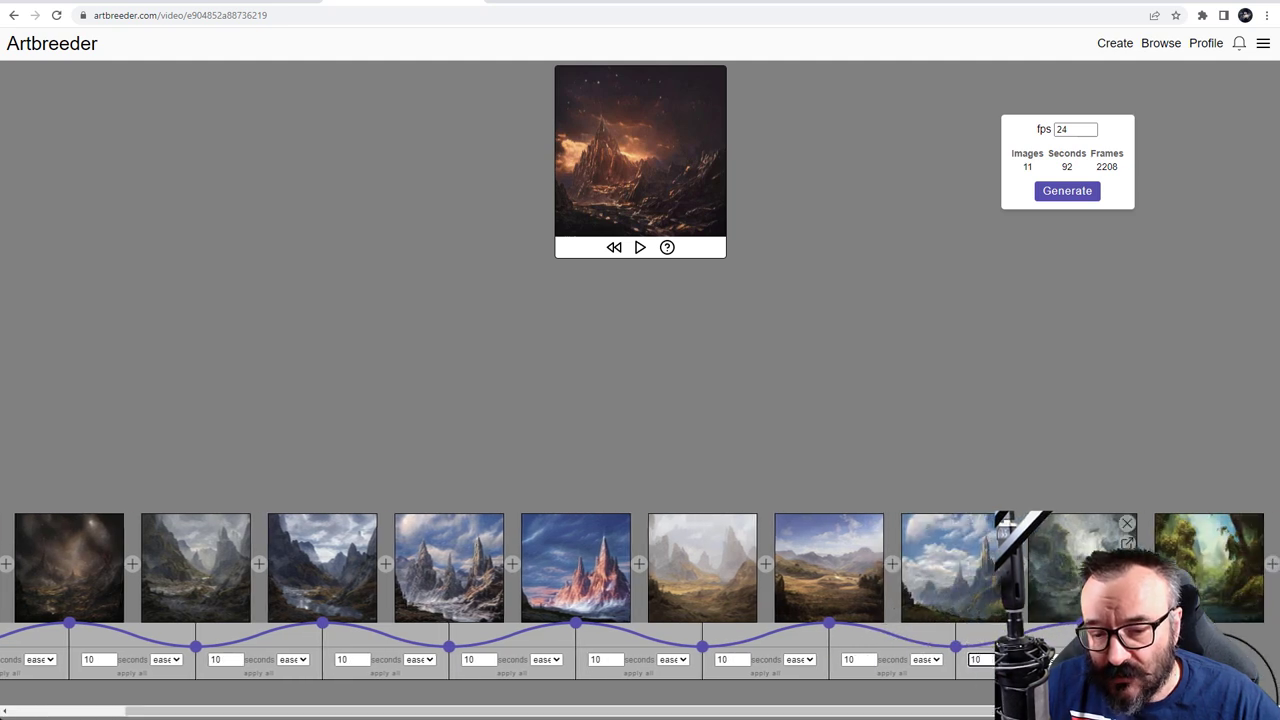
- Commit the last transition's 10 seconds and confirm the 100-second, 2400-frame total
click(1096, 400)
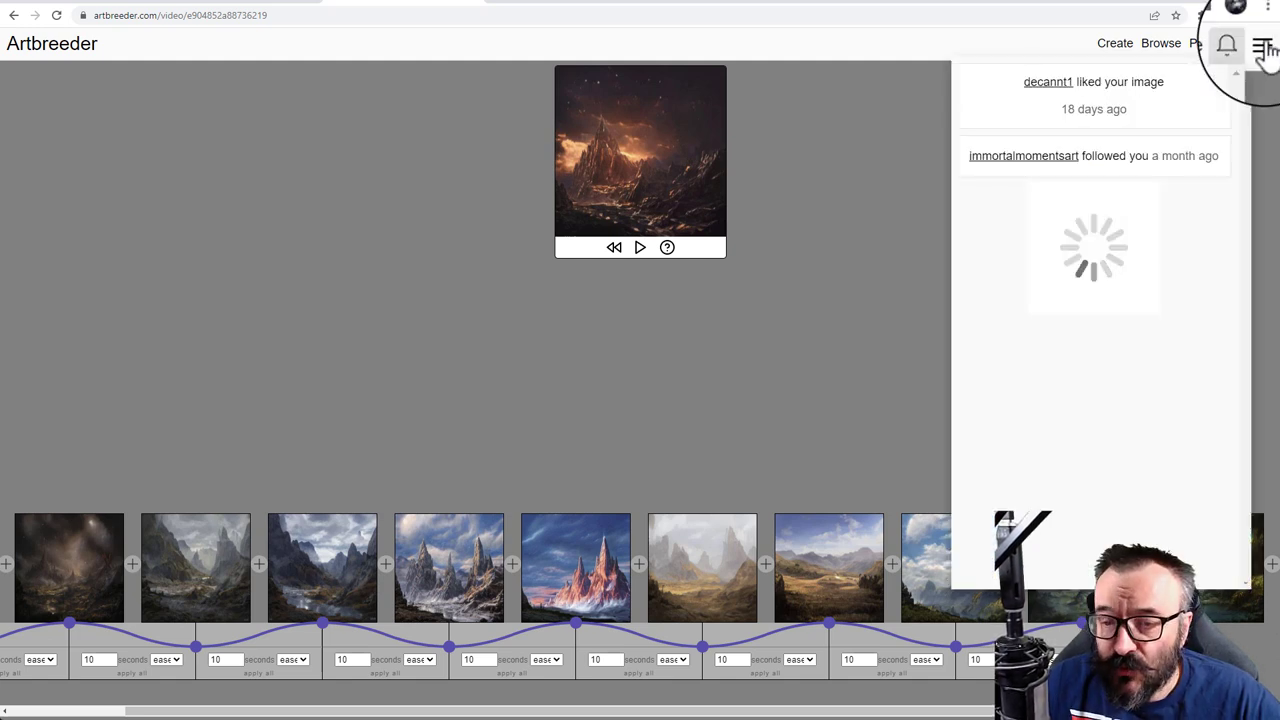
mouse_move(1263, 47)
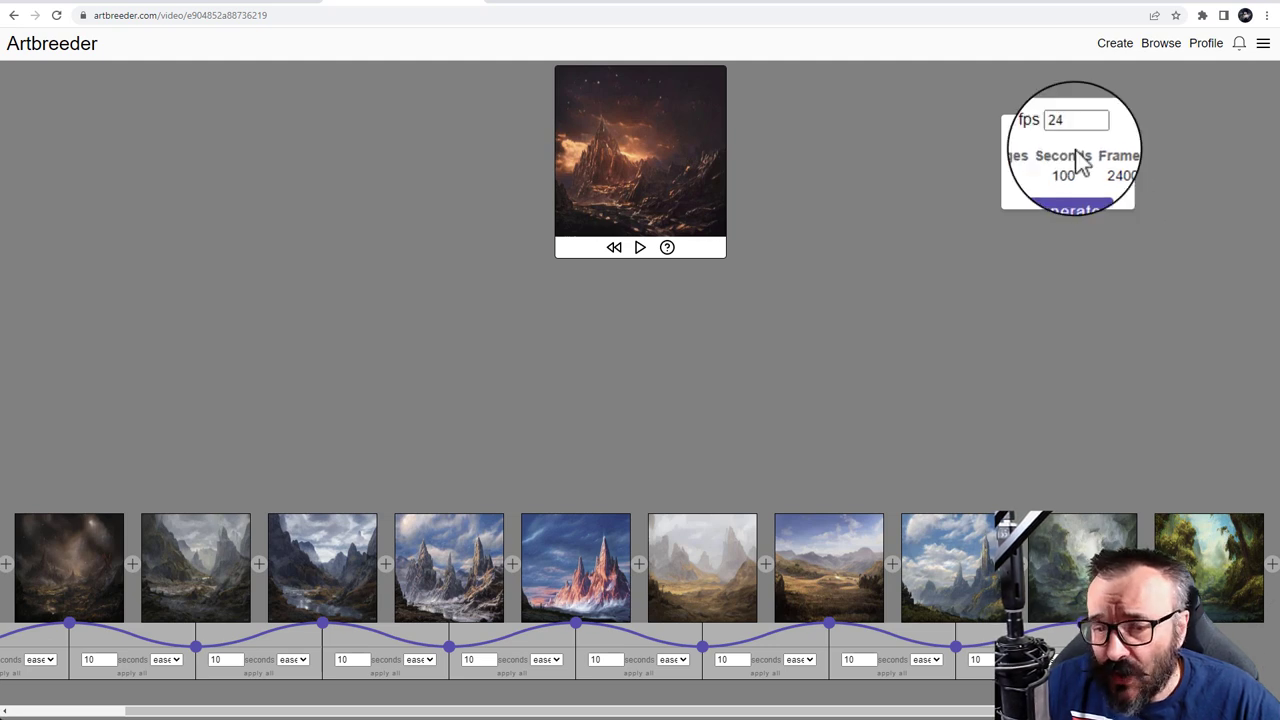
drag(1057, 178, 1029, 167)
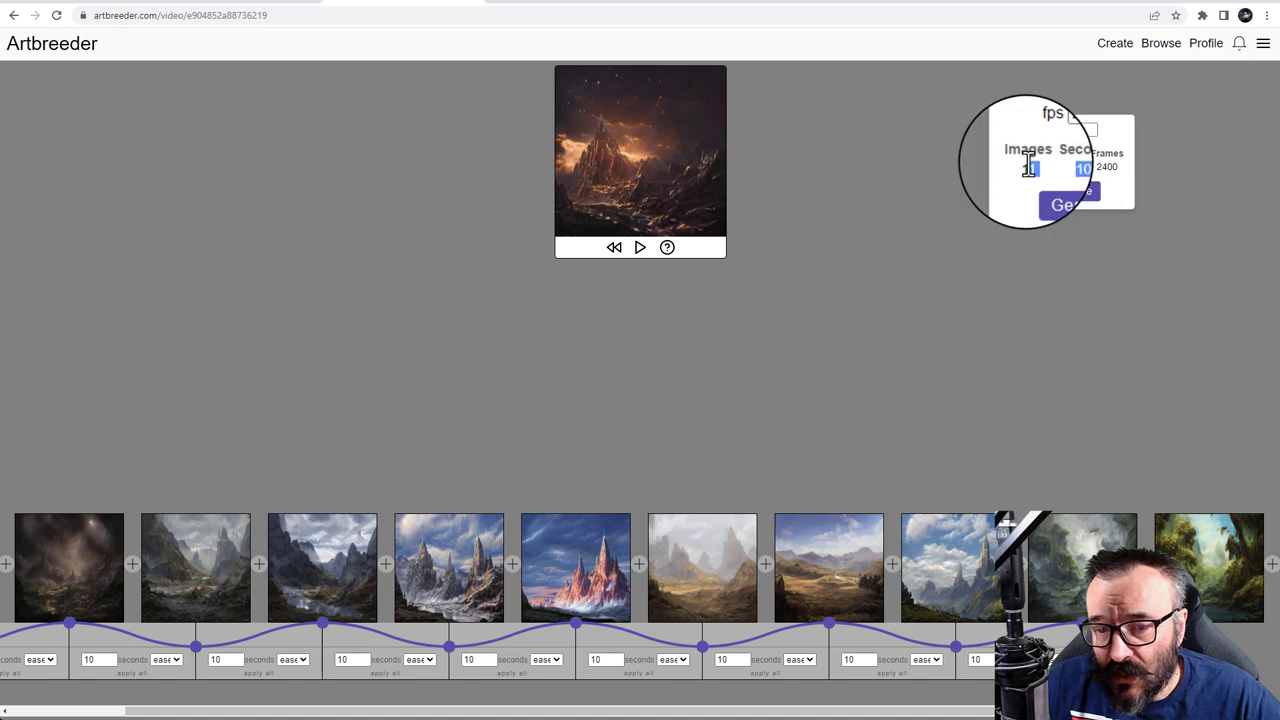
click(851, 283)
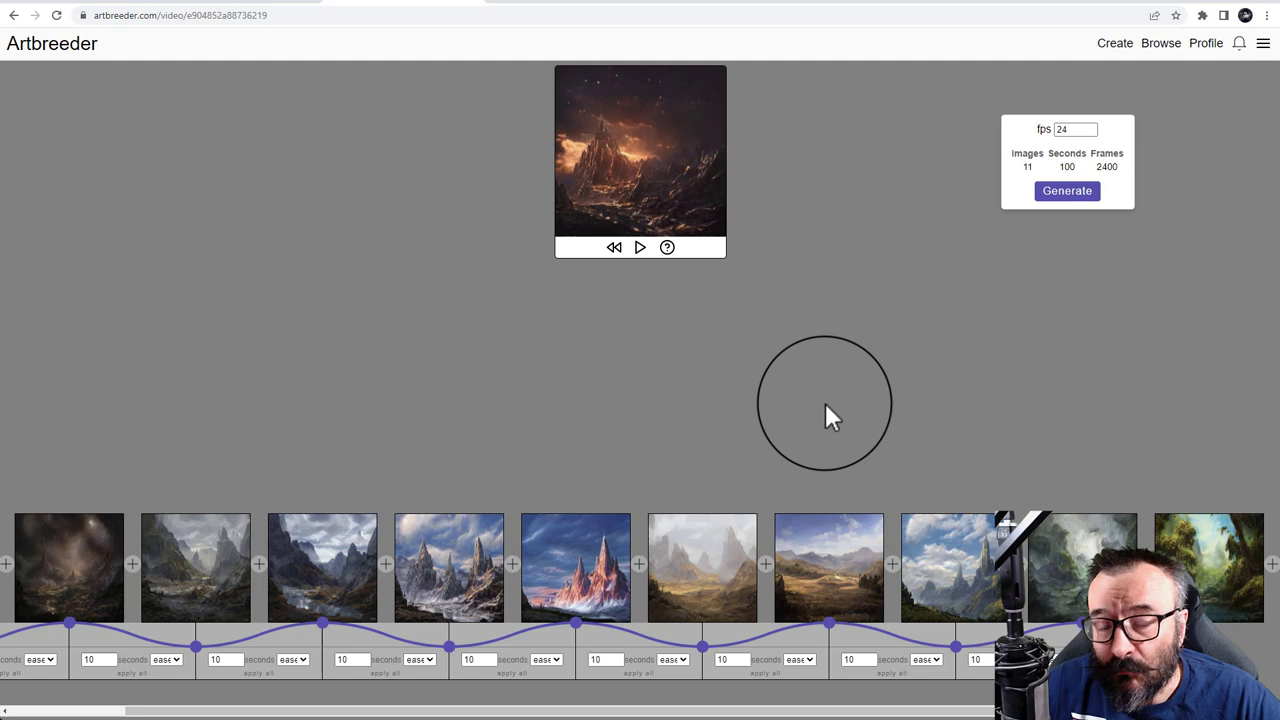
- Generate the 100-second, 2400-frame landscape video, dismiss the processing notice, and return to browse
click(1060, 193)
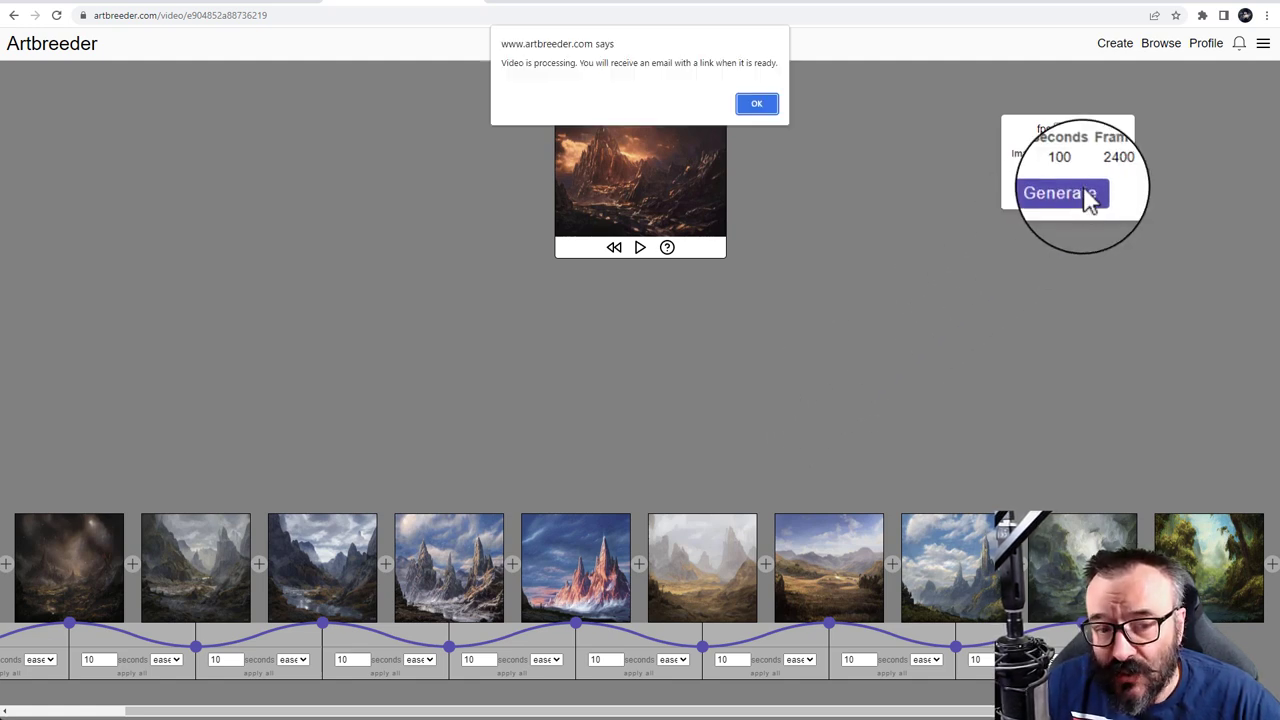
click(763, 106)
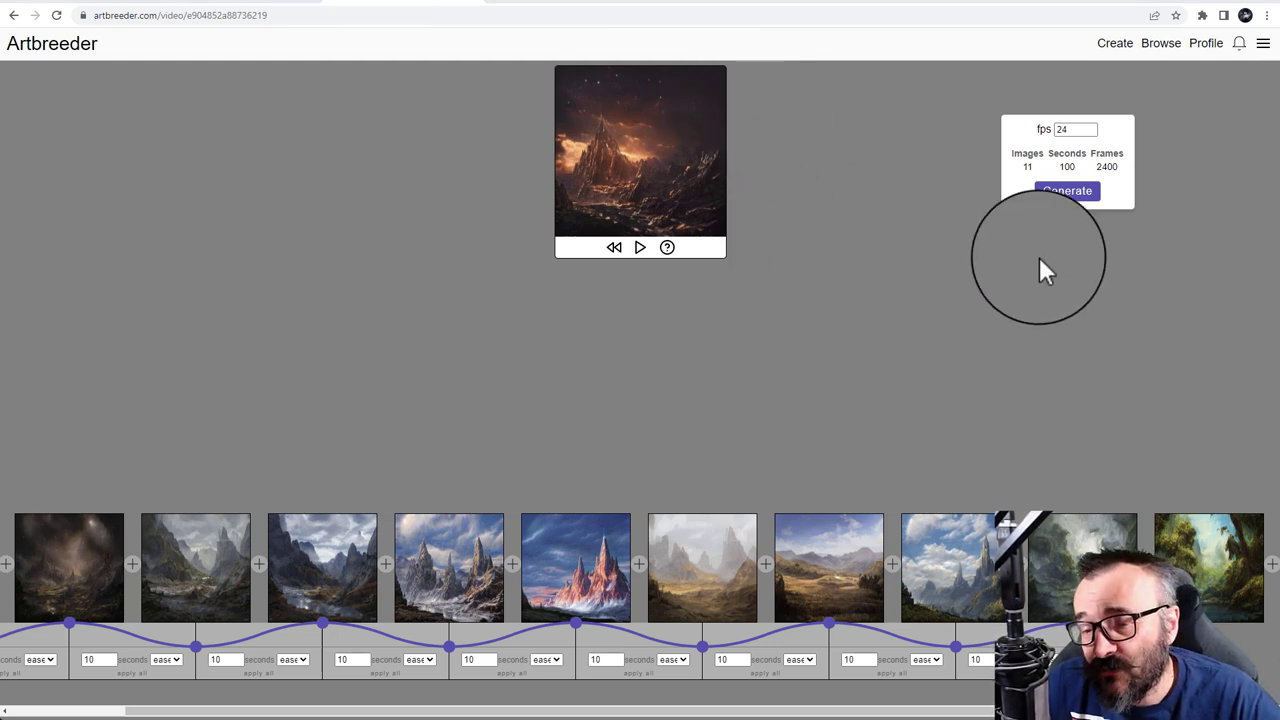
click(75, 45)
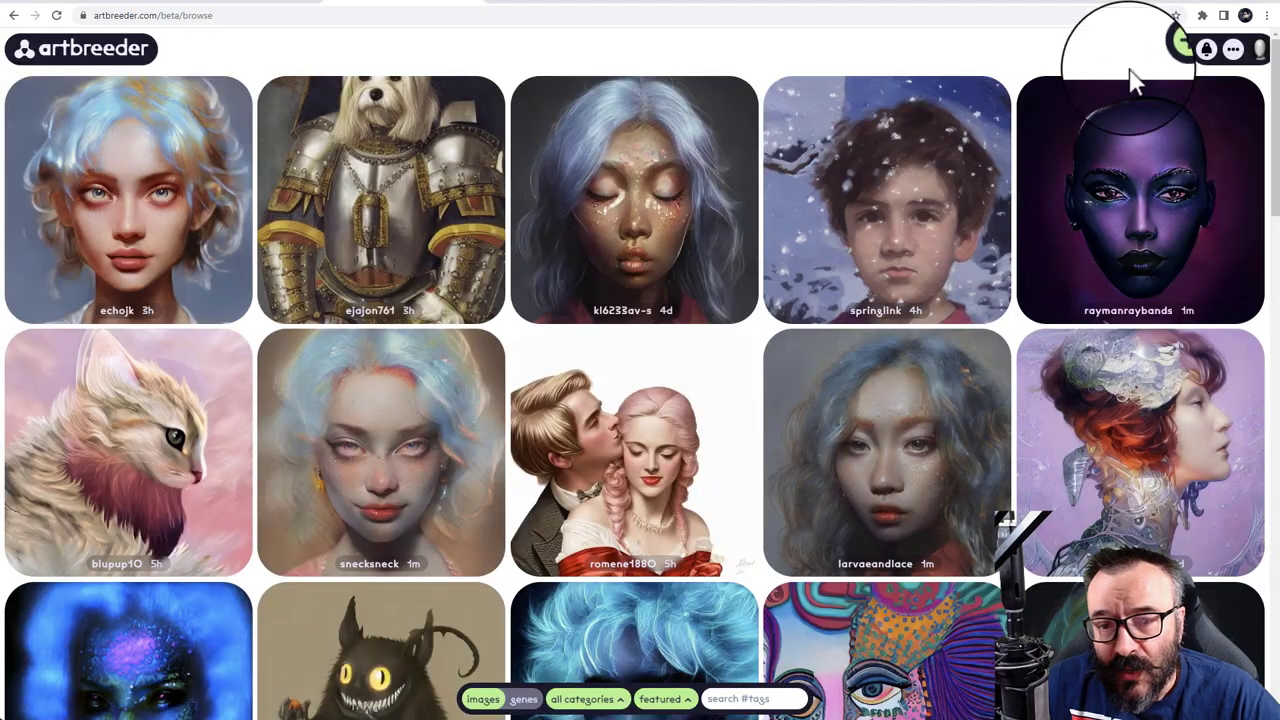
- Open the past 10-image red-haired Portraits animation (18 seconds, 432 frames) from the video create options
mouse_move(1160, 50)
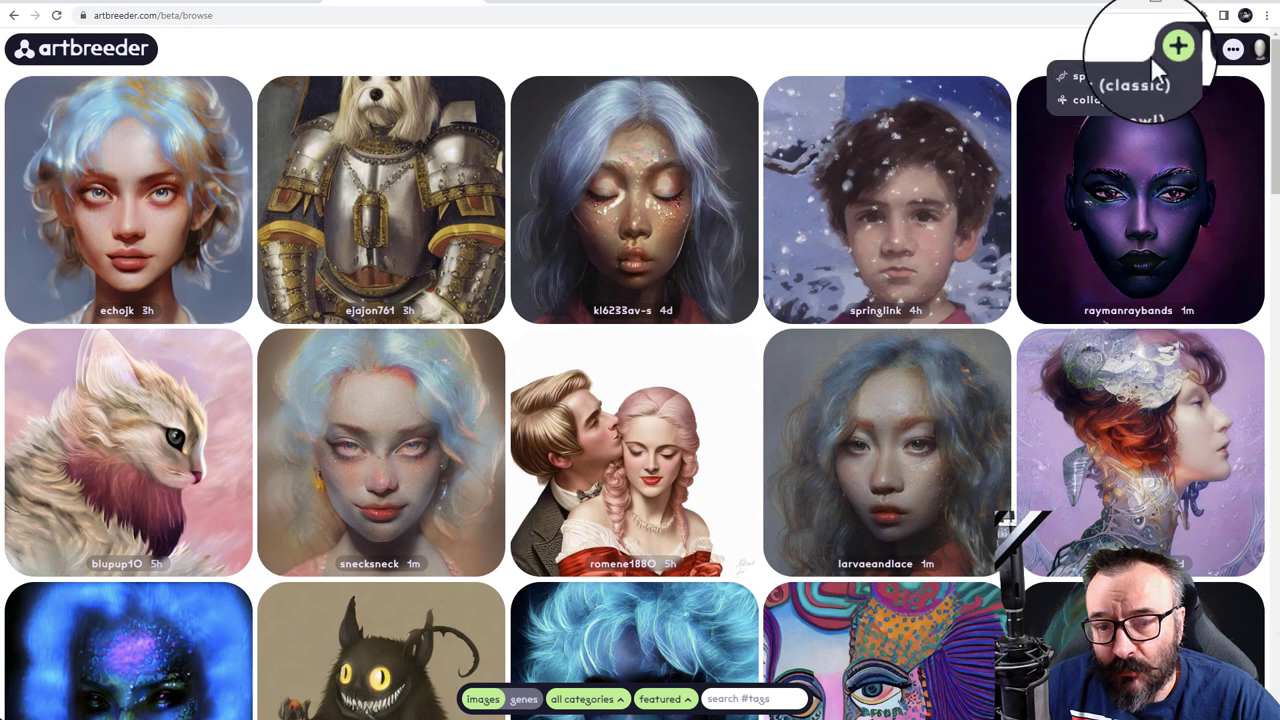
click(1114, 90)
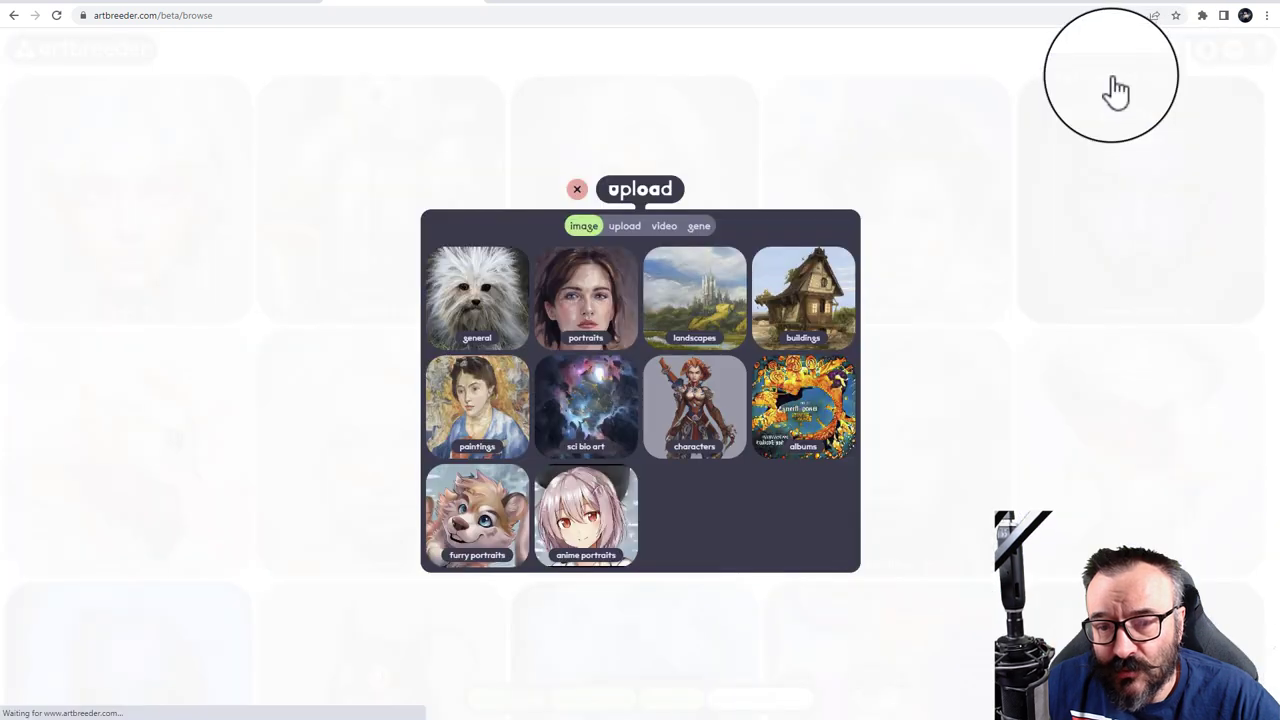
click(666, 229)
click(617, 280)
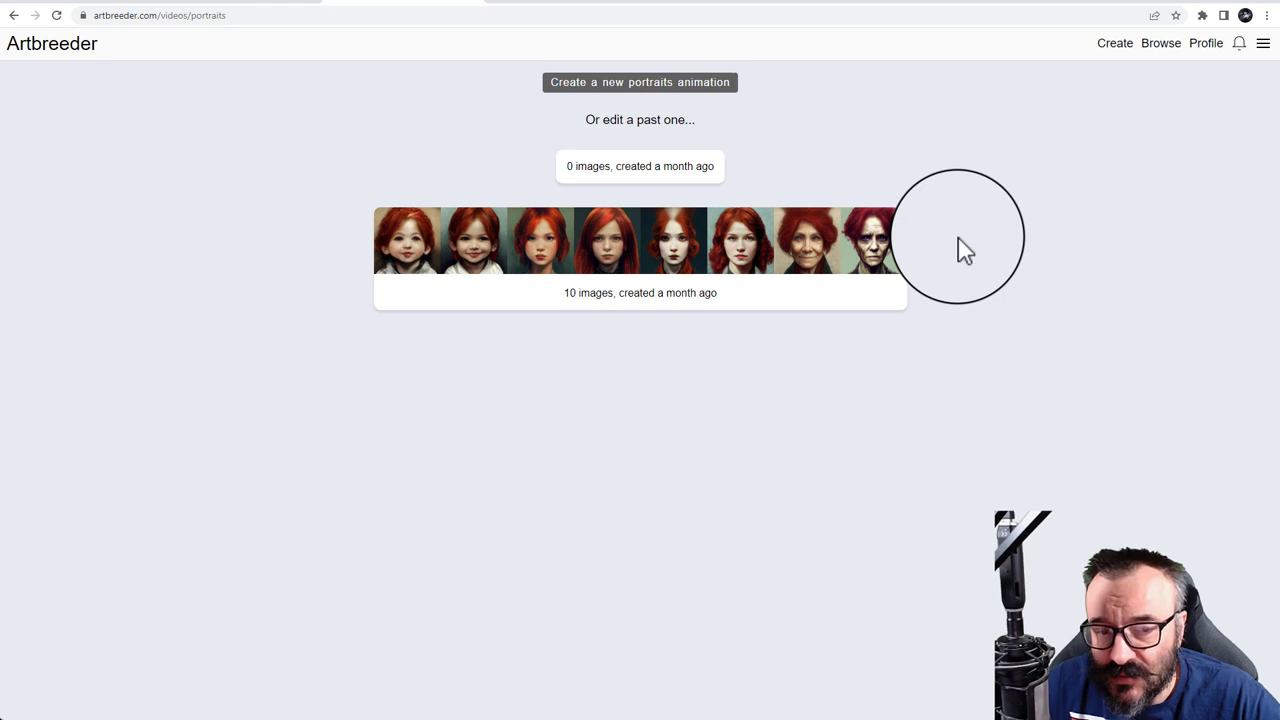
click(777, 263)
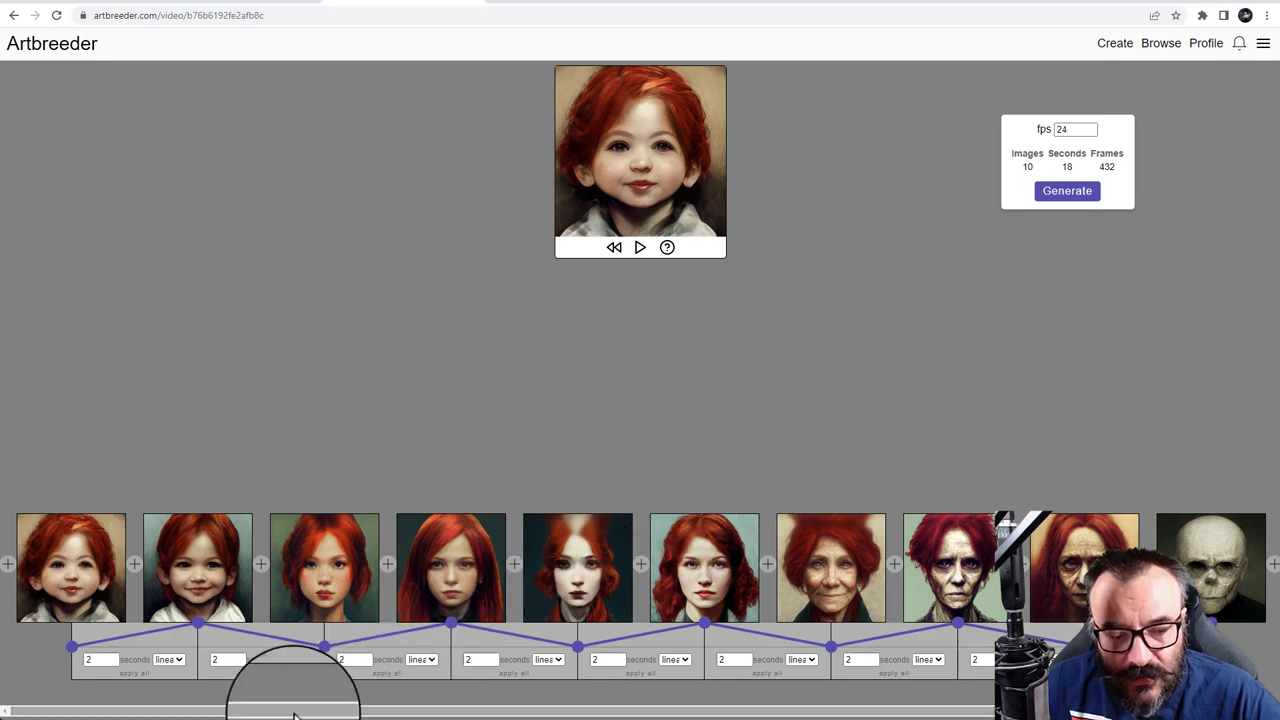
- Preview the second portrait and a later keyframe, ending on the aged woman, then return to browse
click(205, 590)
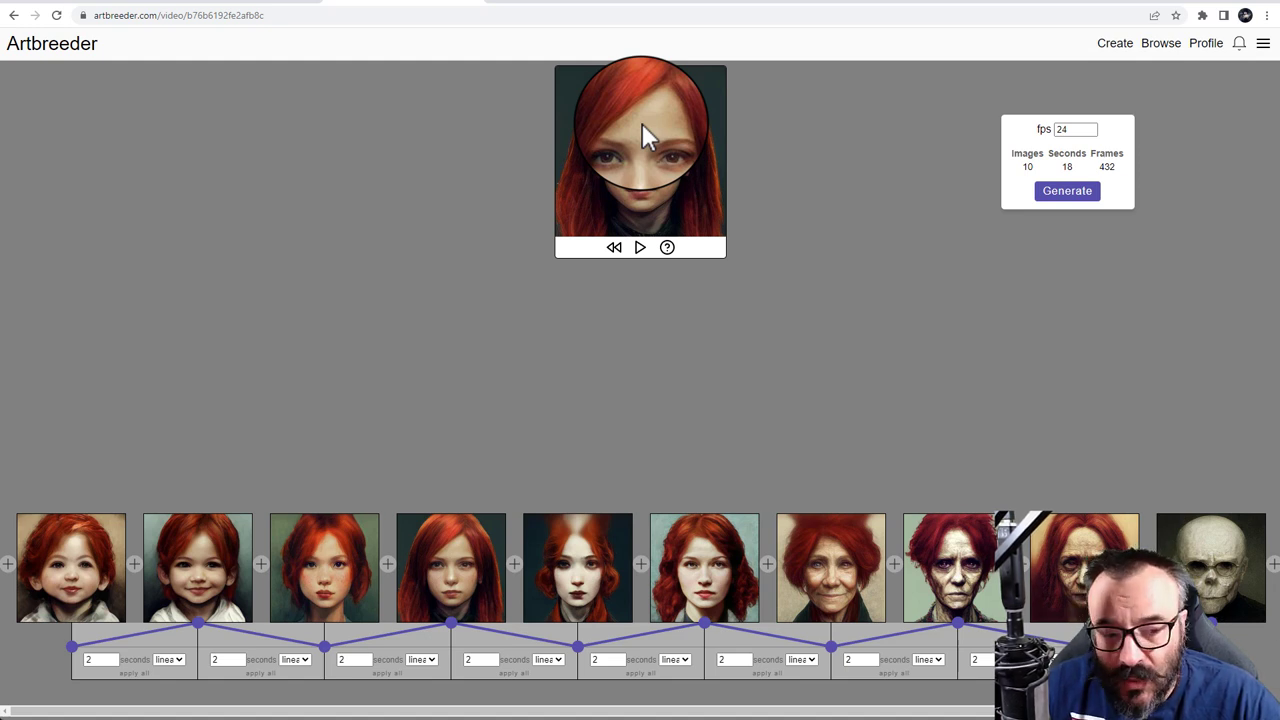
click(564, 571)
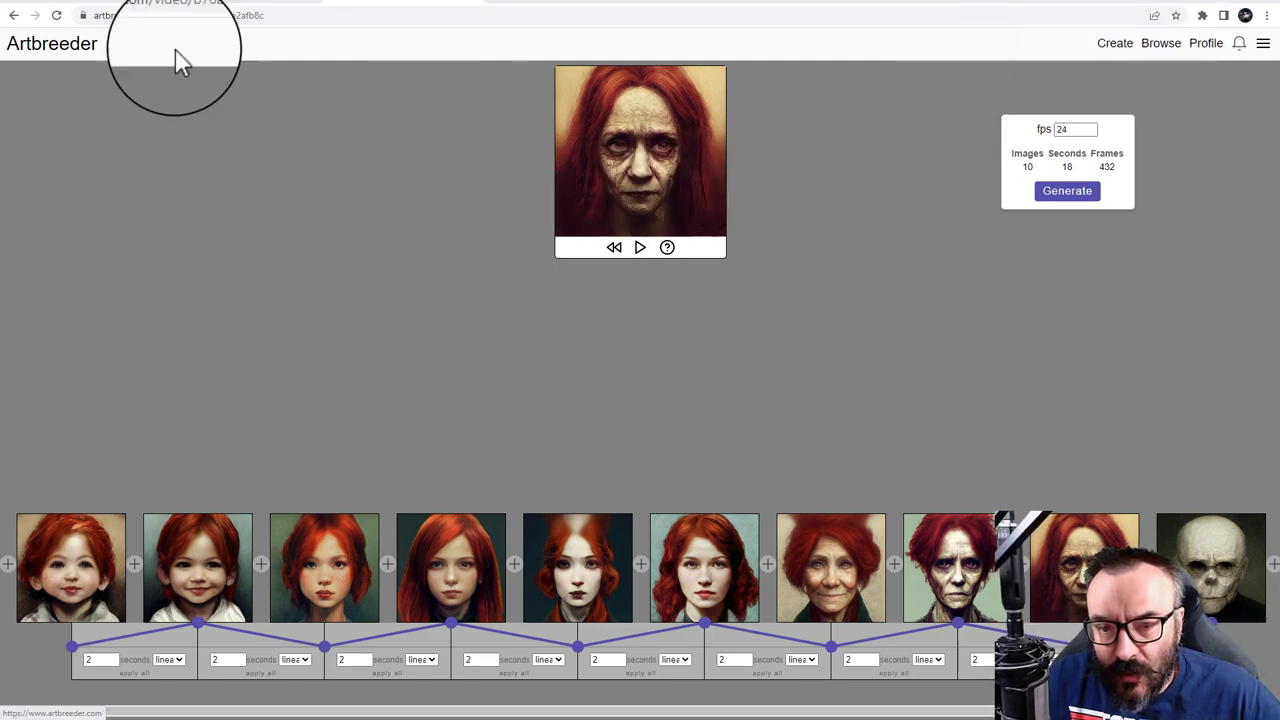
click(88, 62)
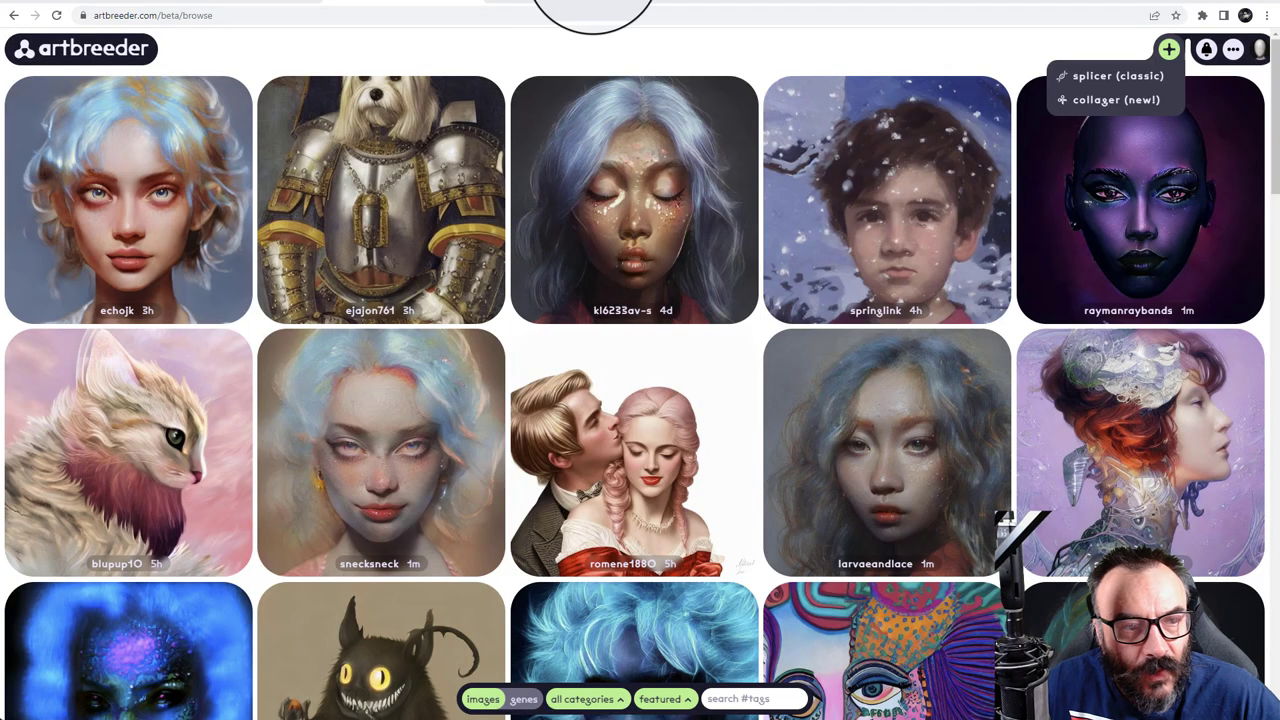
- Upload a bearded man's photo as a new Portraits image and look through the uploads list
click(1095, 78)
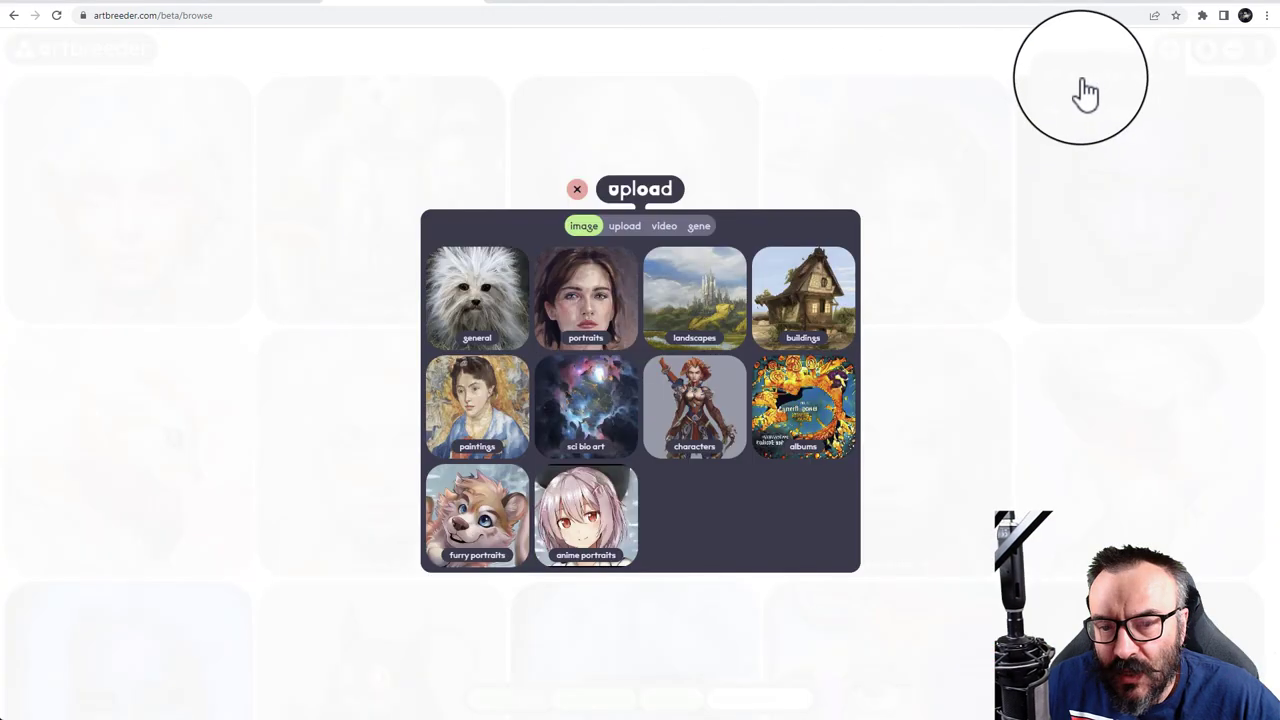
click(634, 238)
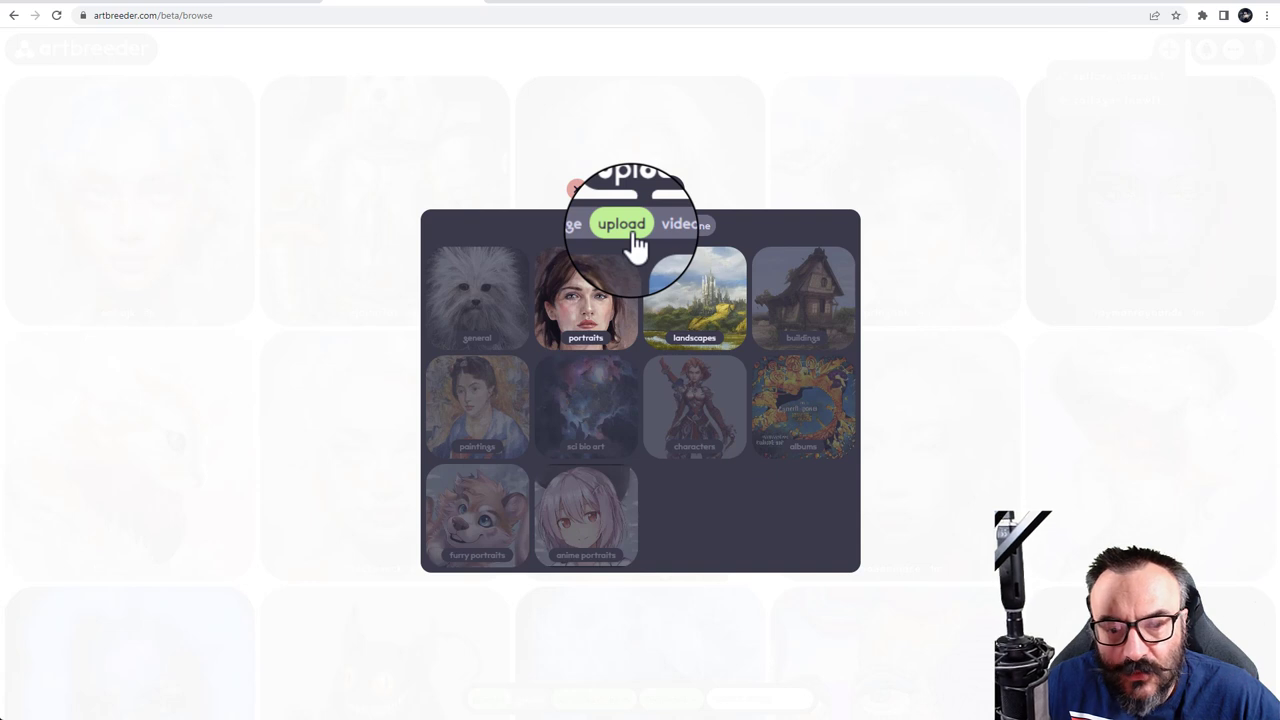
click(588, 322)
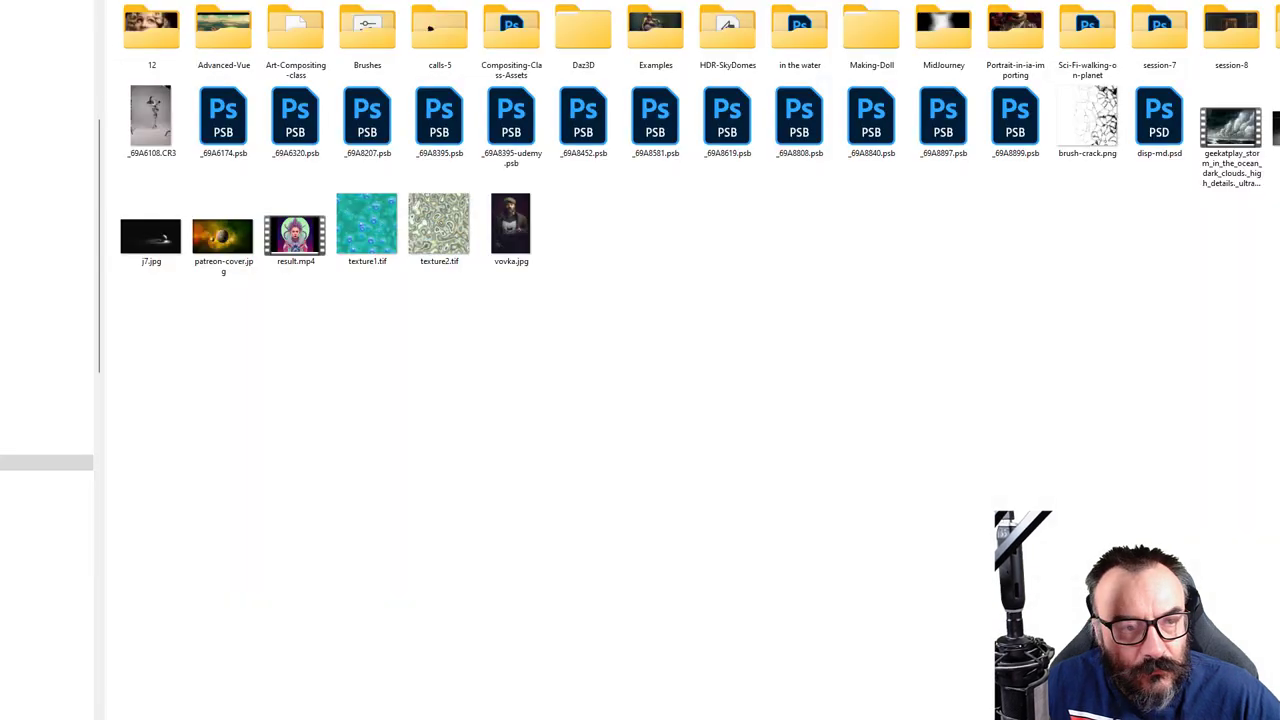
click(510, 228)
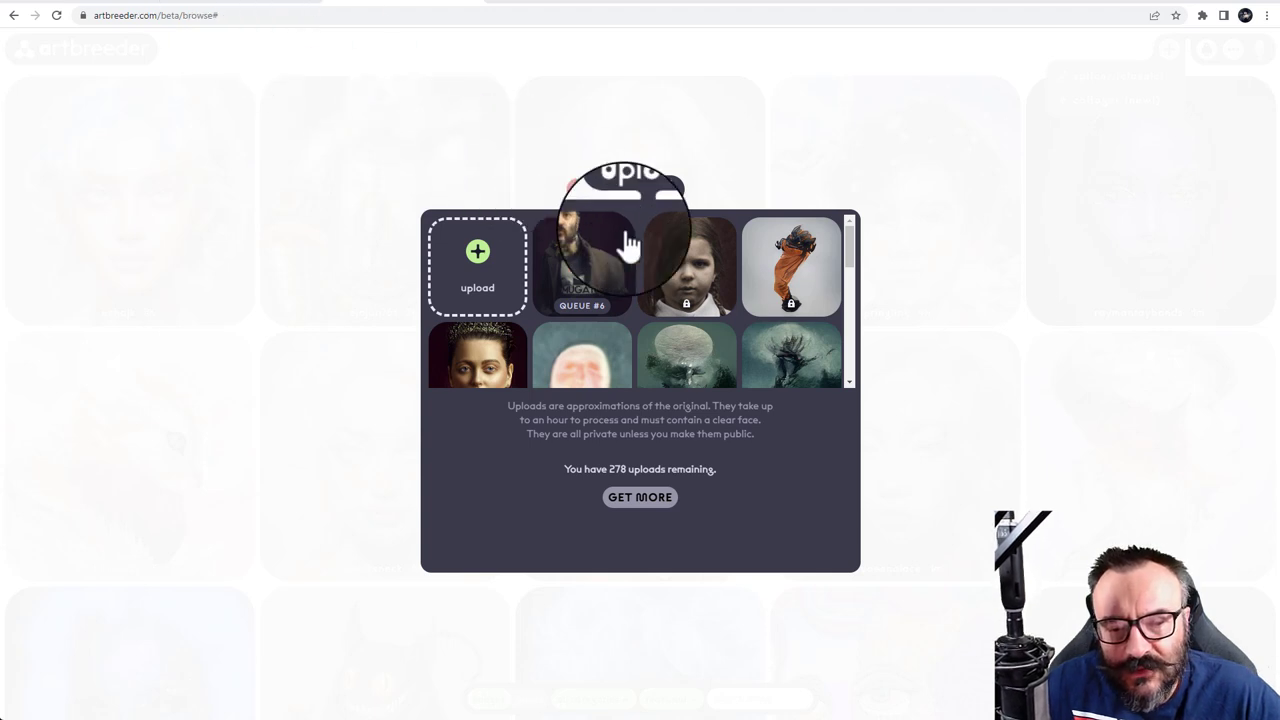
scroll(627, 243, down, 3)
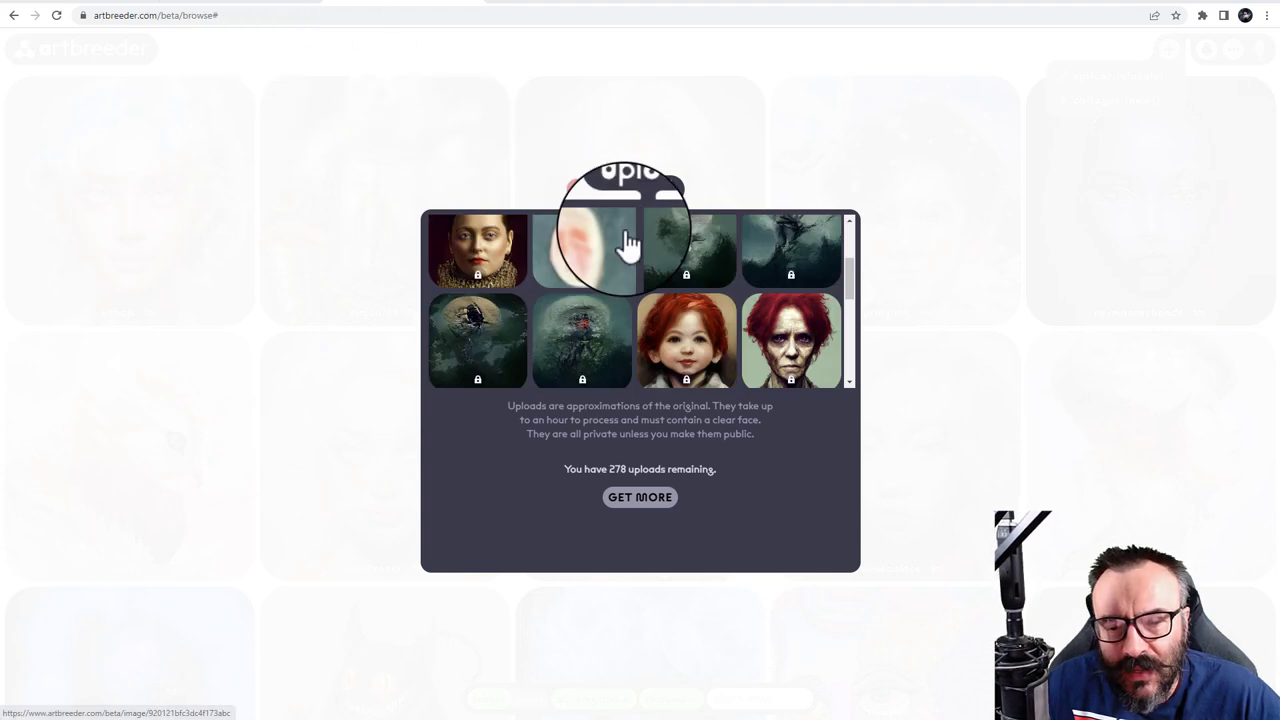
scroll(627, 243, up, 3)
scroll(627, 243, down, 1)
scroll(640, 265, down, 2)
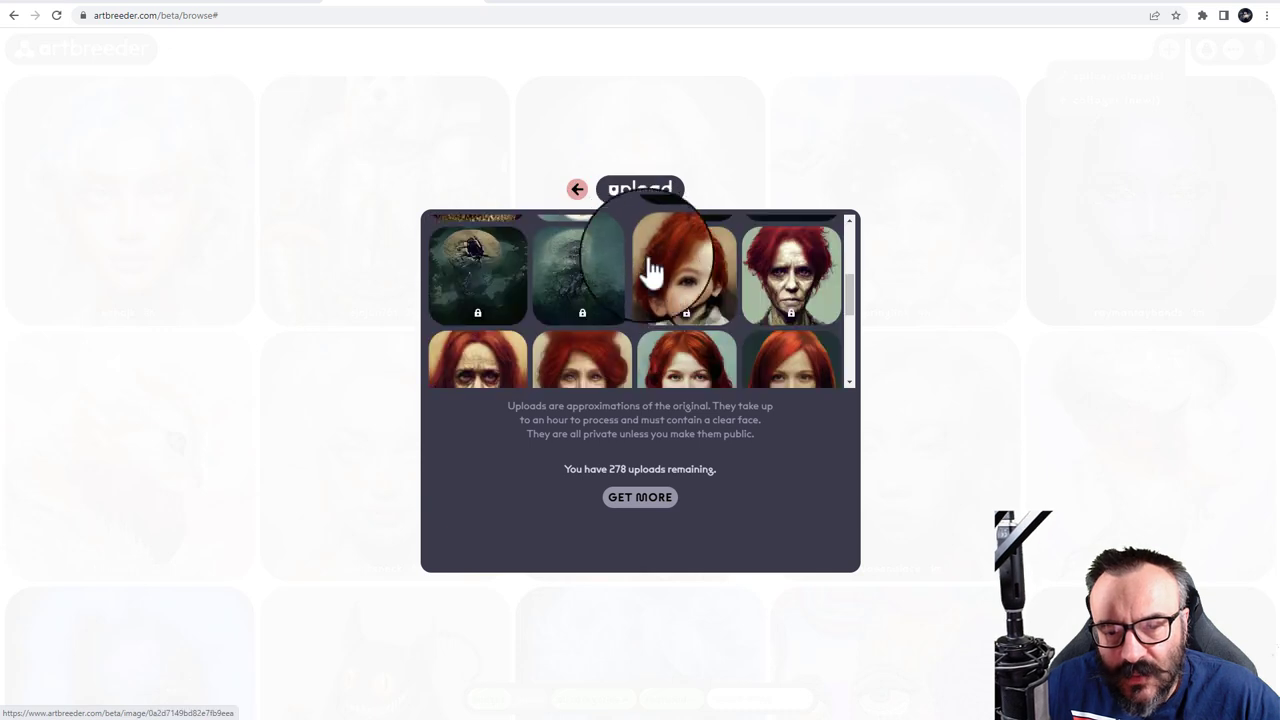
scroll(707, 332, down, 2)
scroll(705, 322, up, 5)
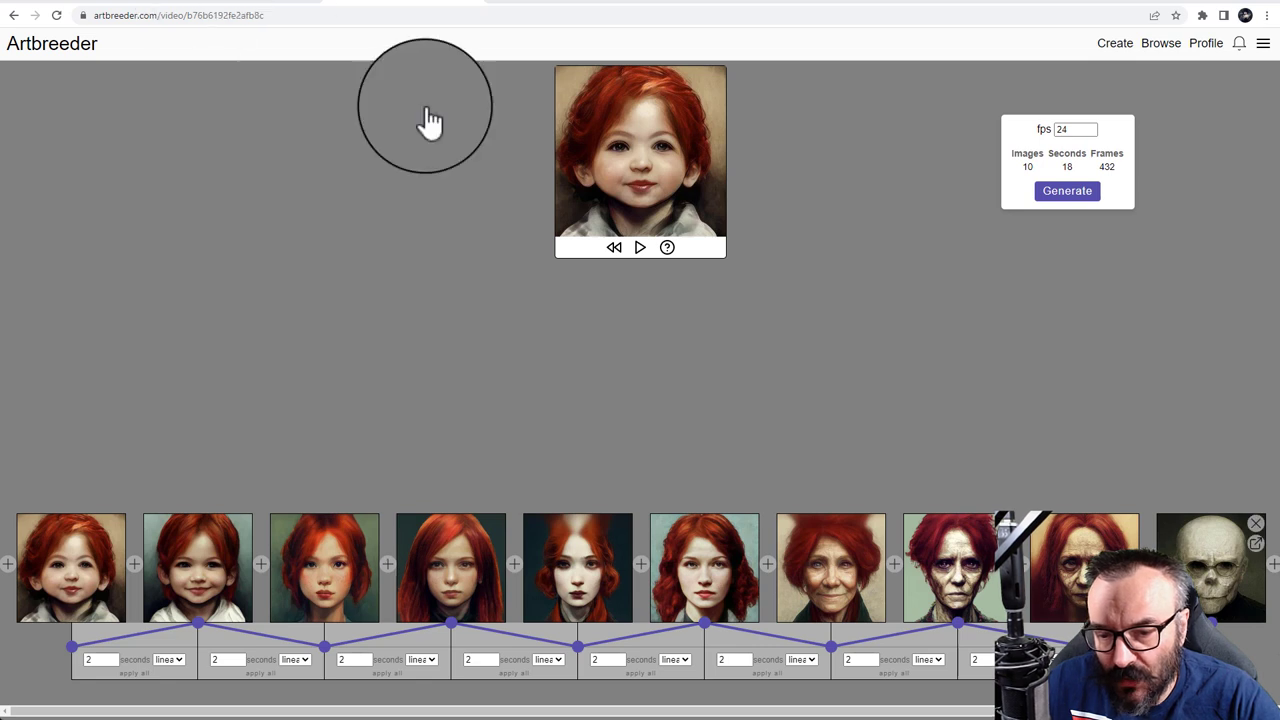
click(1255, 543)
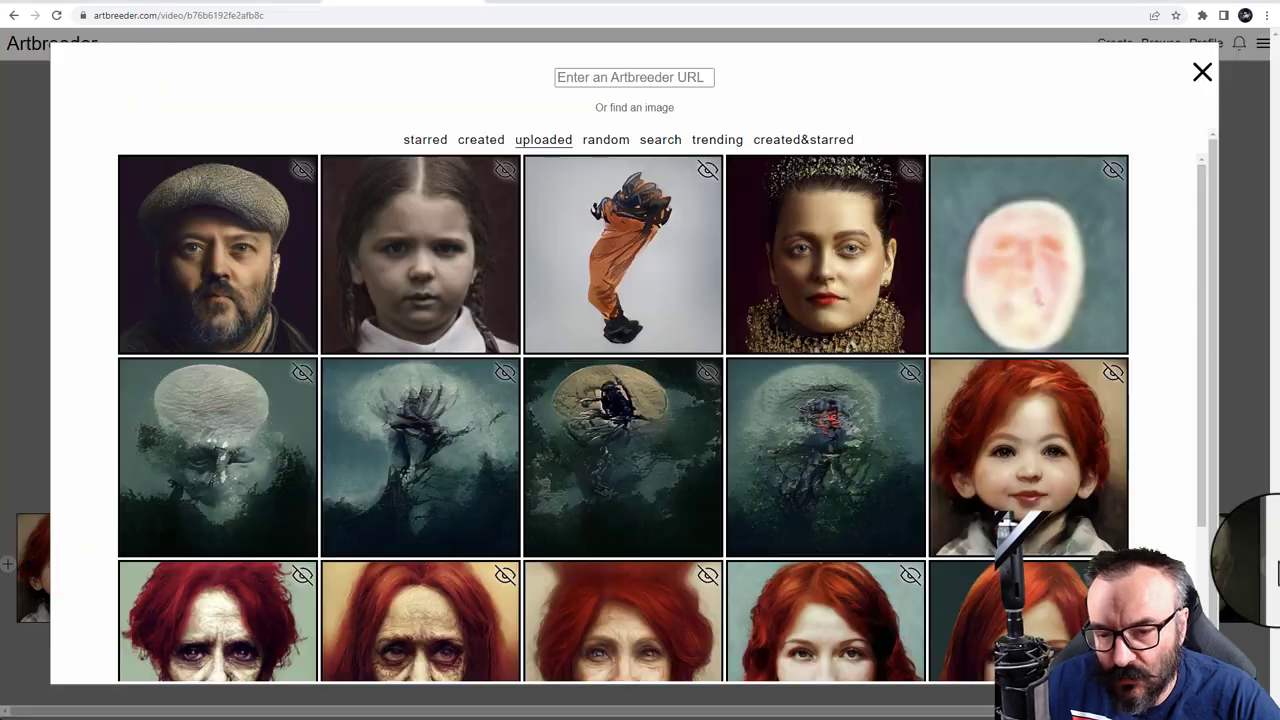
click(227, 270)
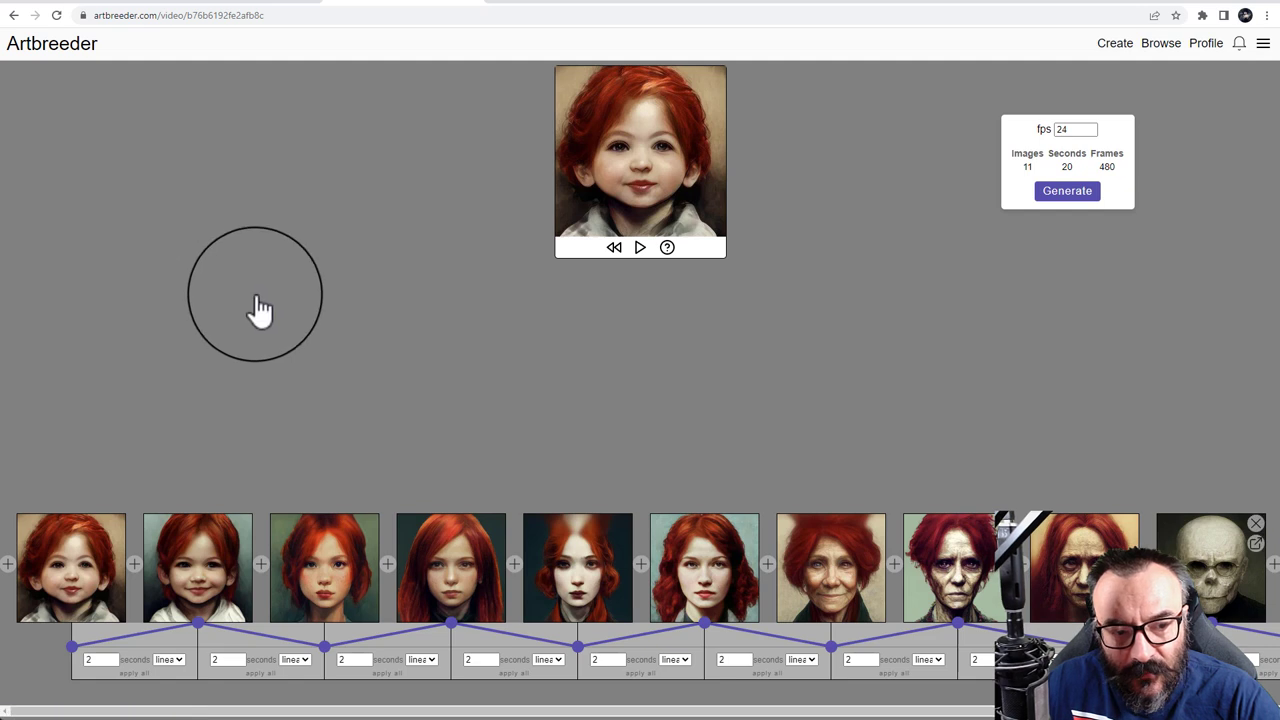
scroll(900, 590, right, 3)
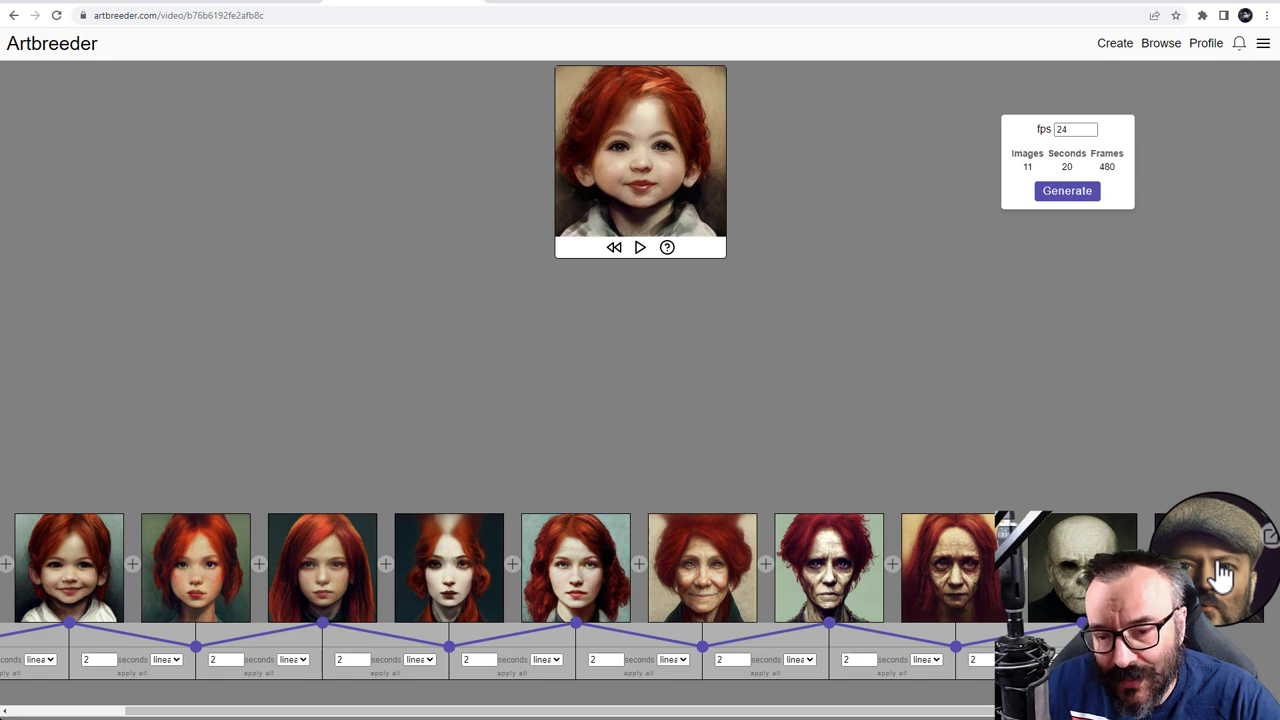
mouse_move(1263, 615)
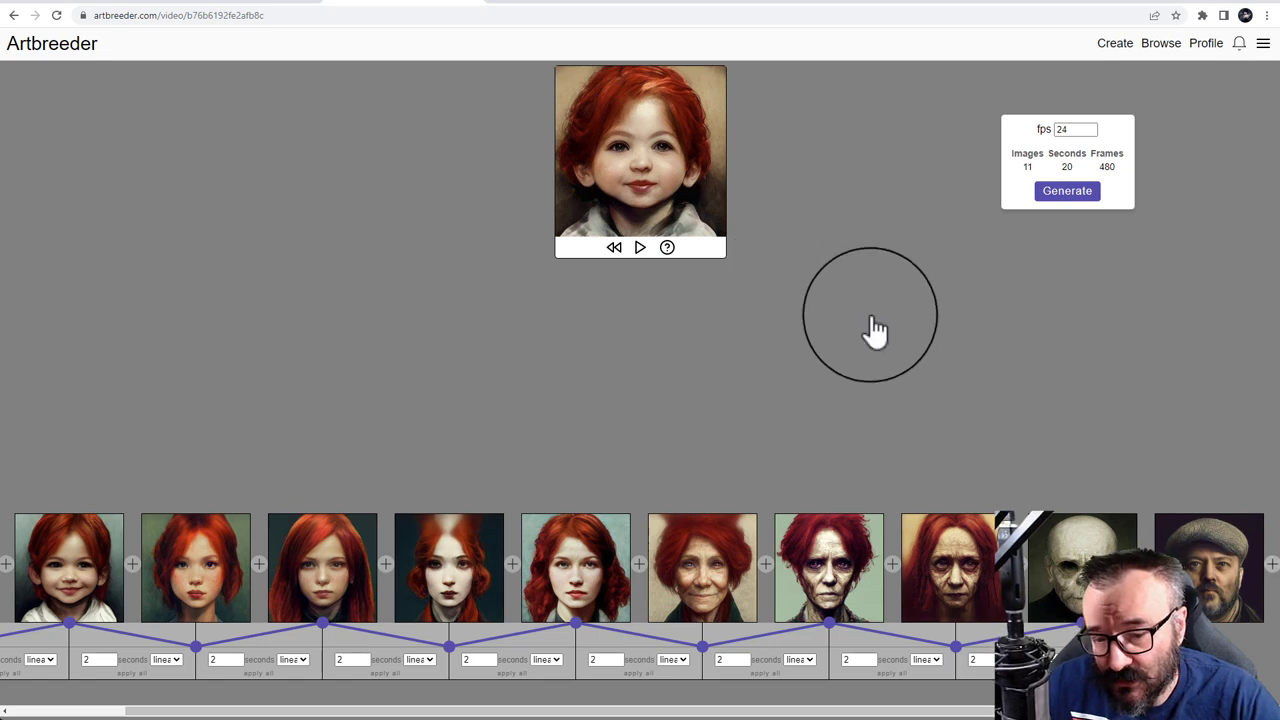
click(1260, 530)
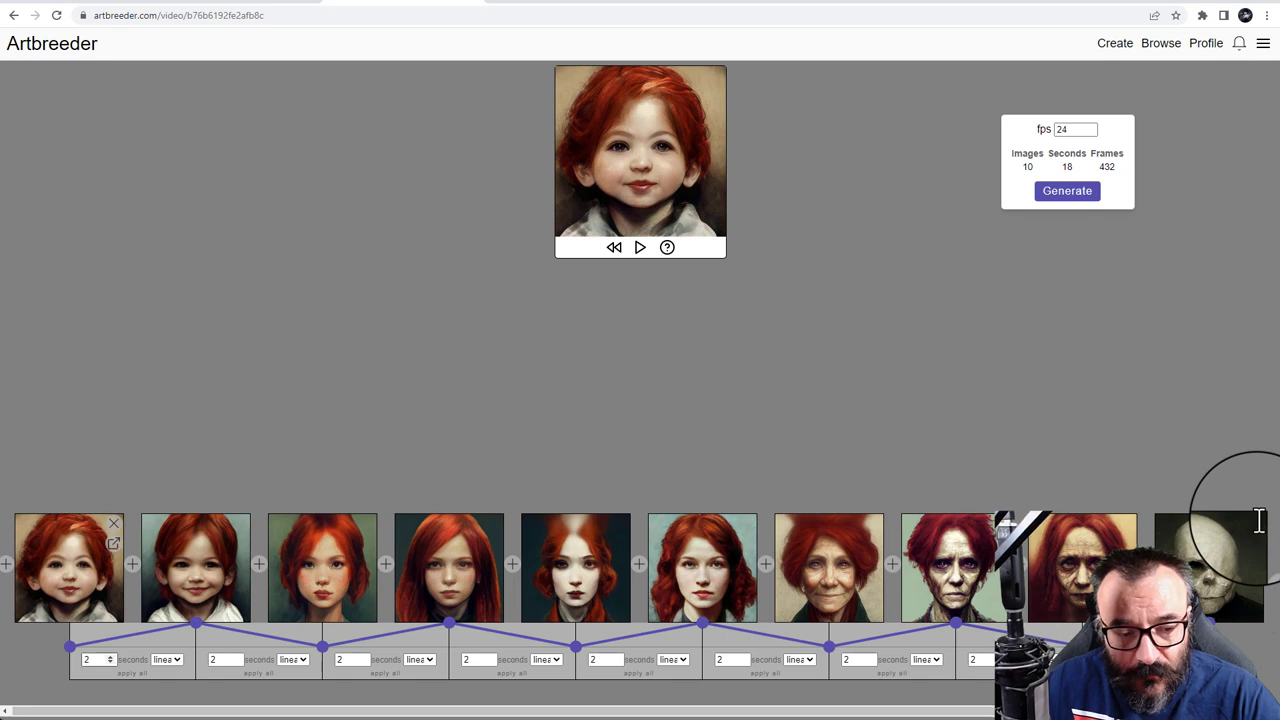
click(641, 250)
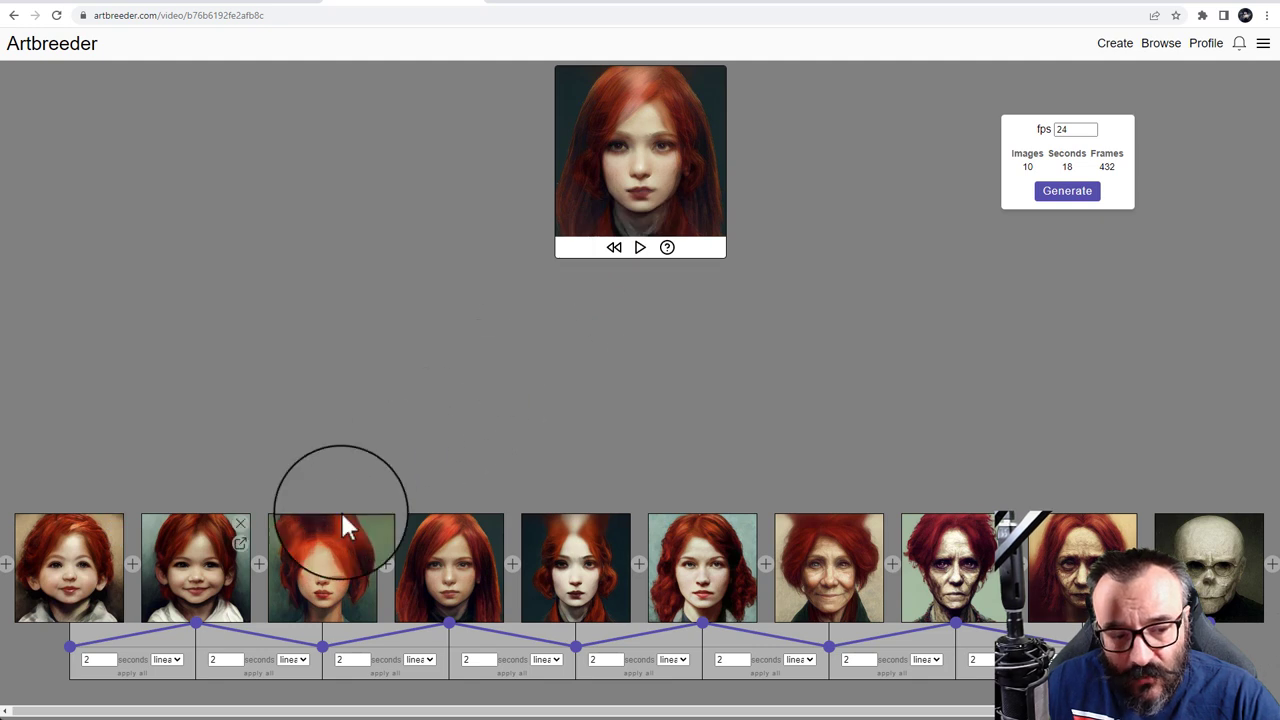
- Switch six transitions from linear to easeInOut curves like easeInOutQuint, then preview the morph
click(177, 662)
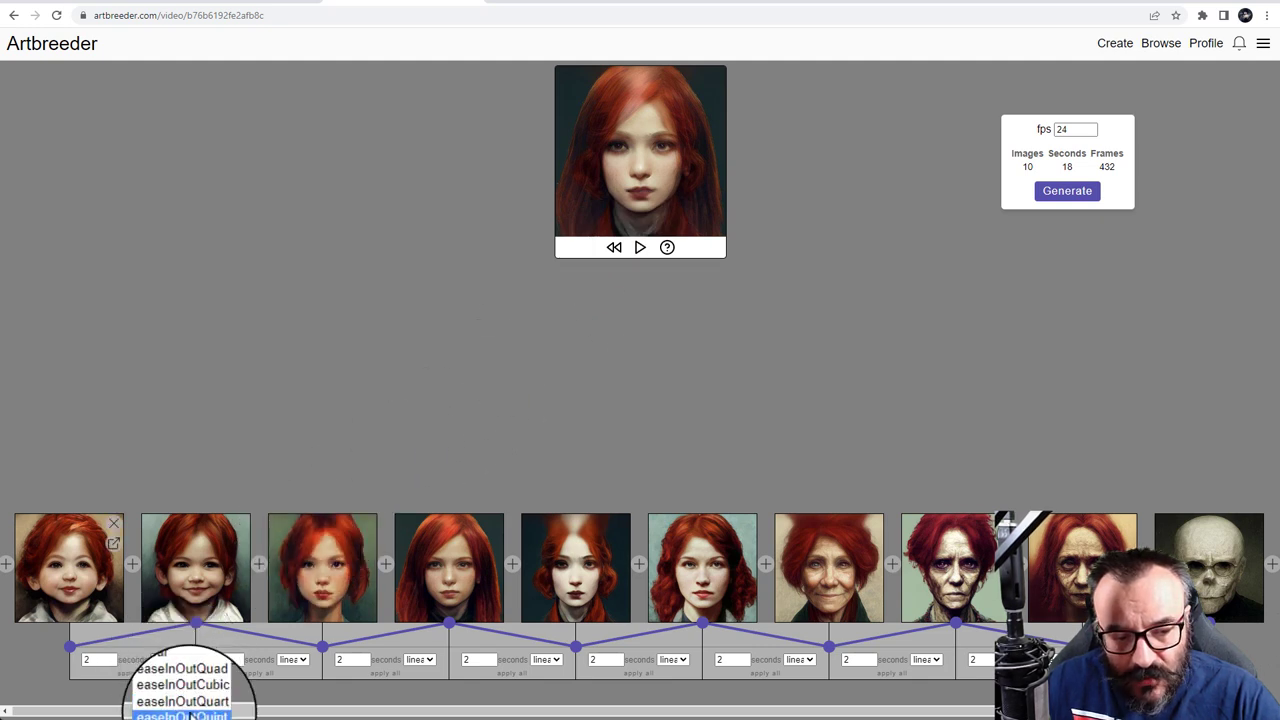
click(188, 715)
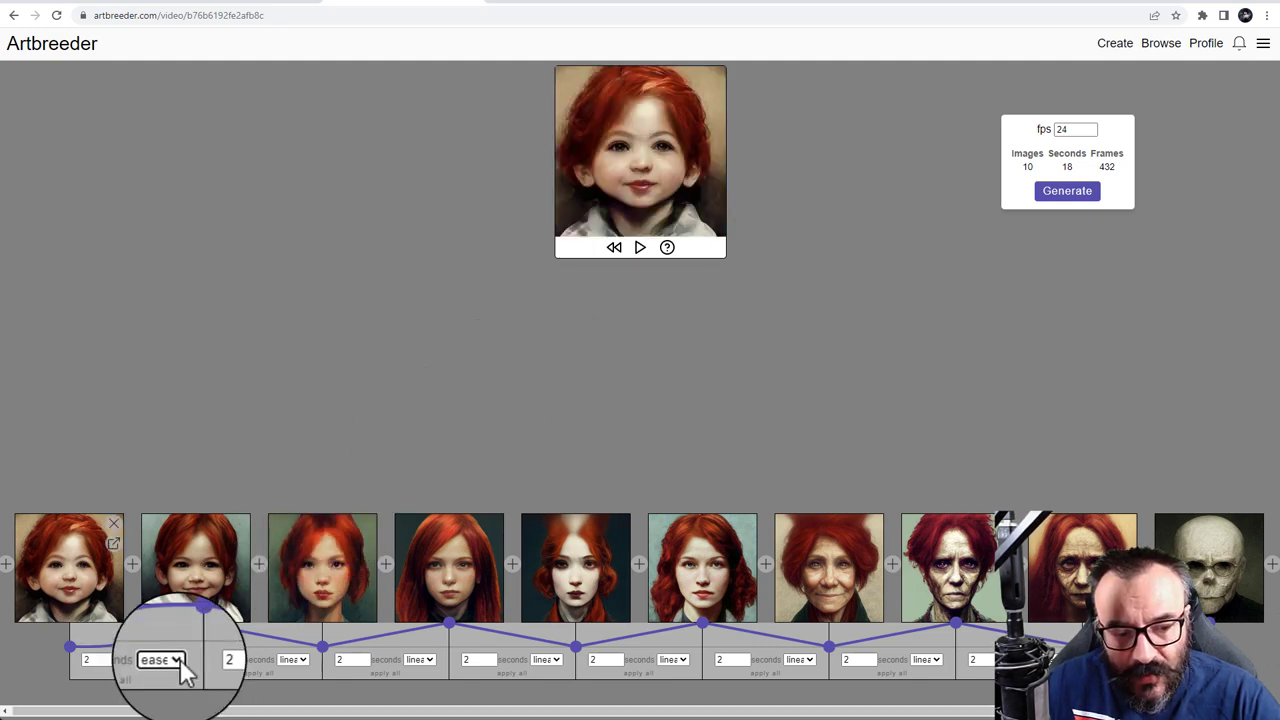
click(295, 661)
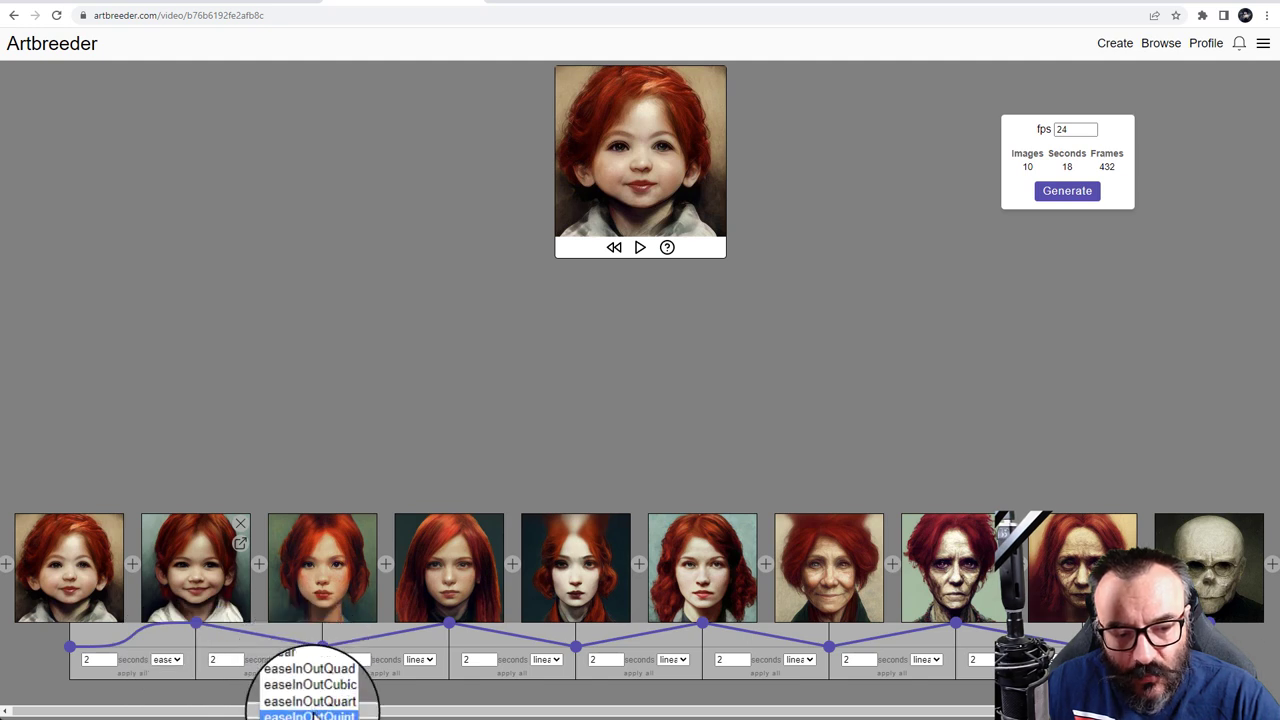
click(327, 712)
click(420, 659)
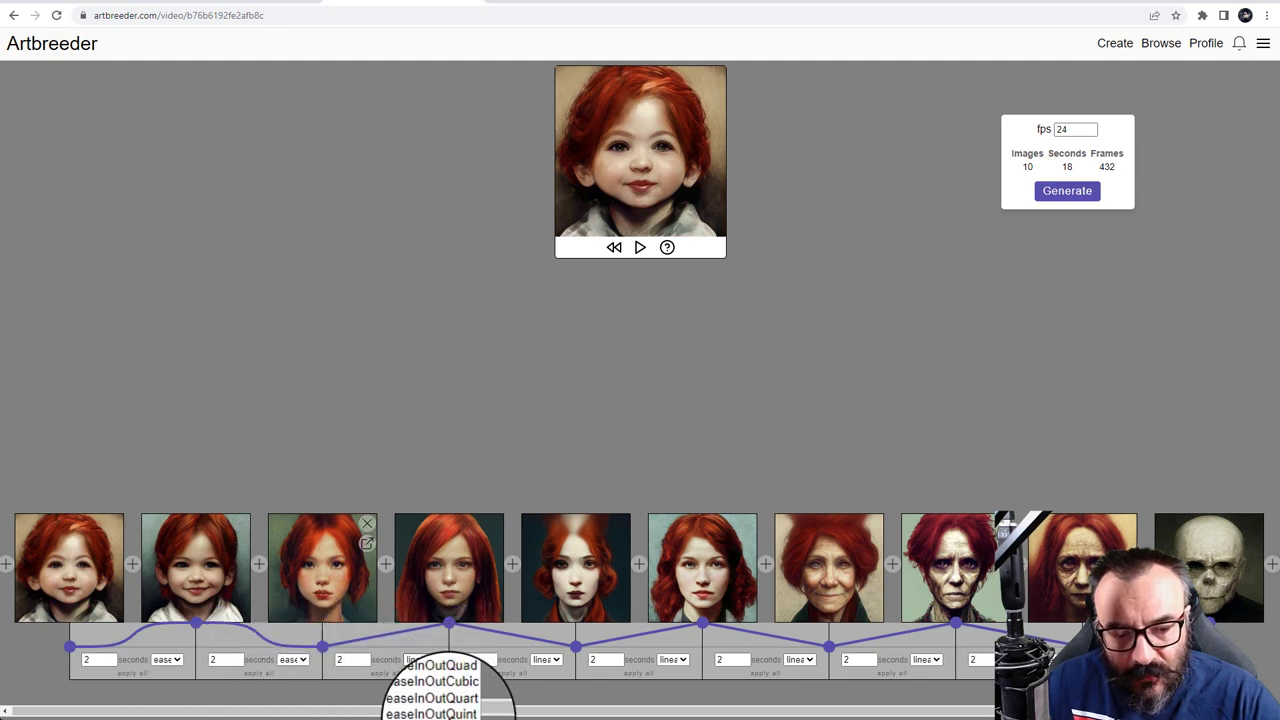
click(431, 713)
click(546, 659)
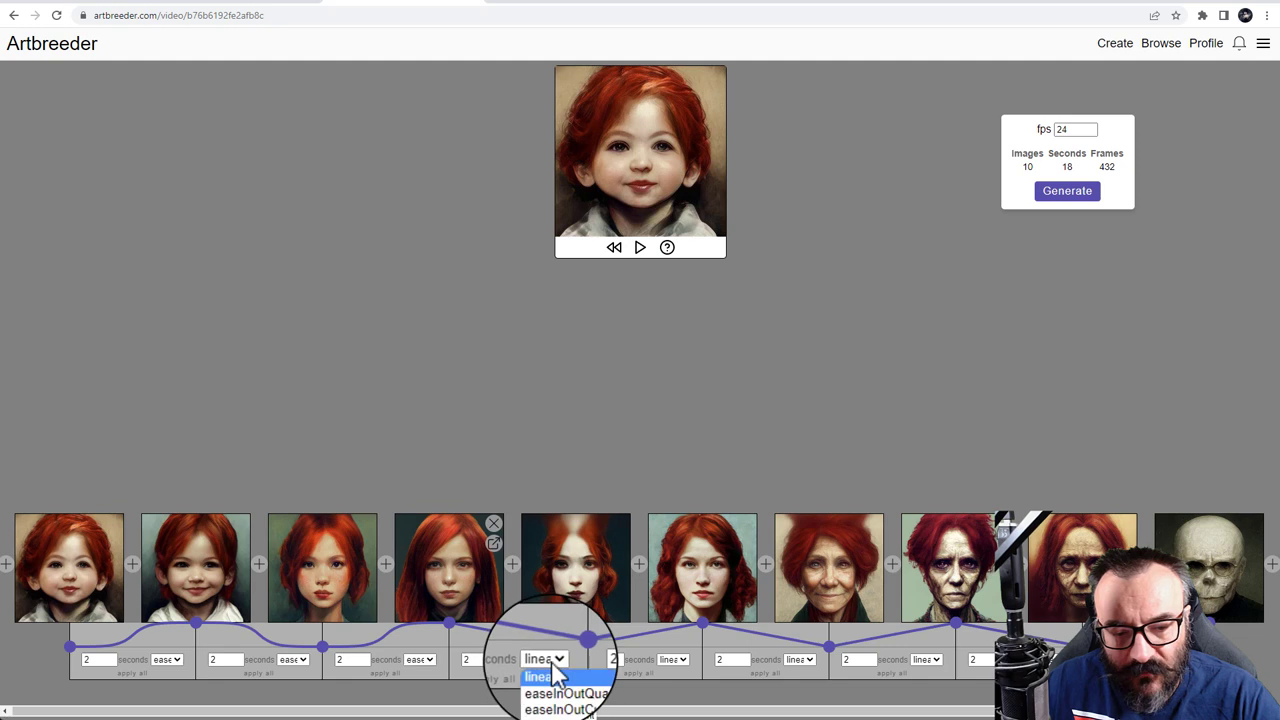
click(566, 709)
click(673, 659)
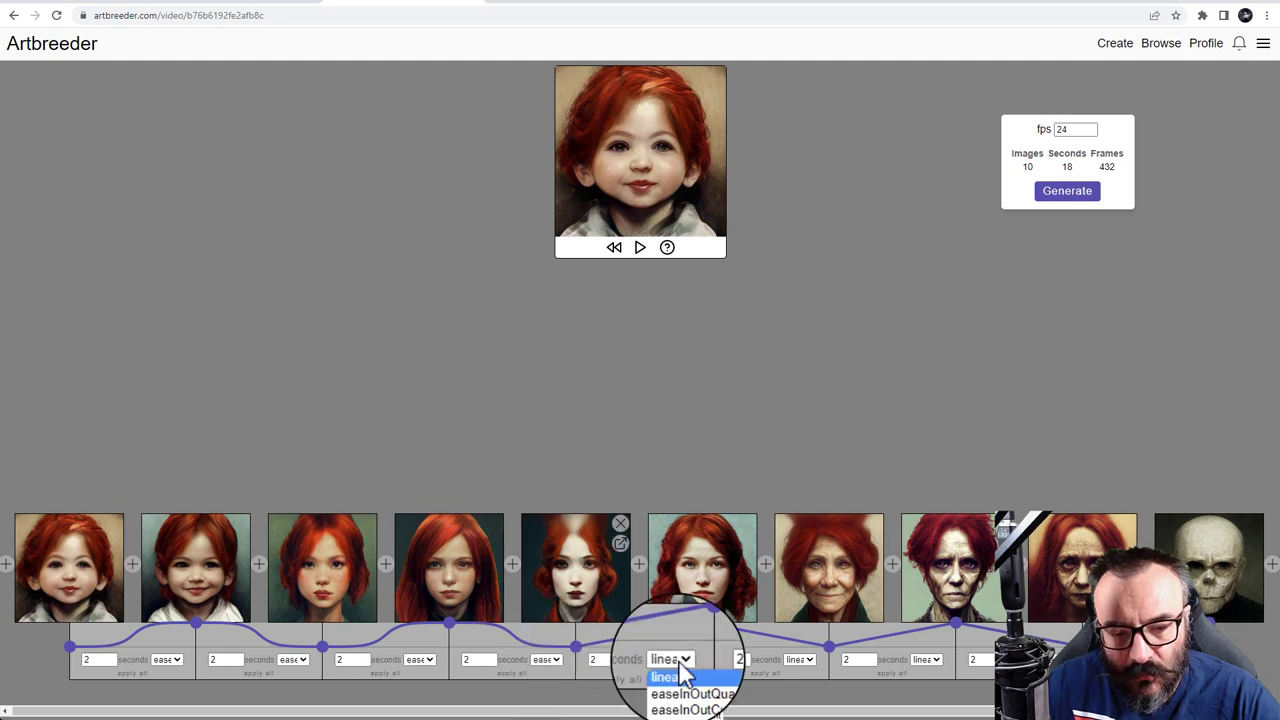
click(690, 709)
click(640, 247)
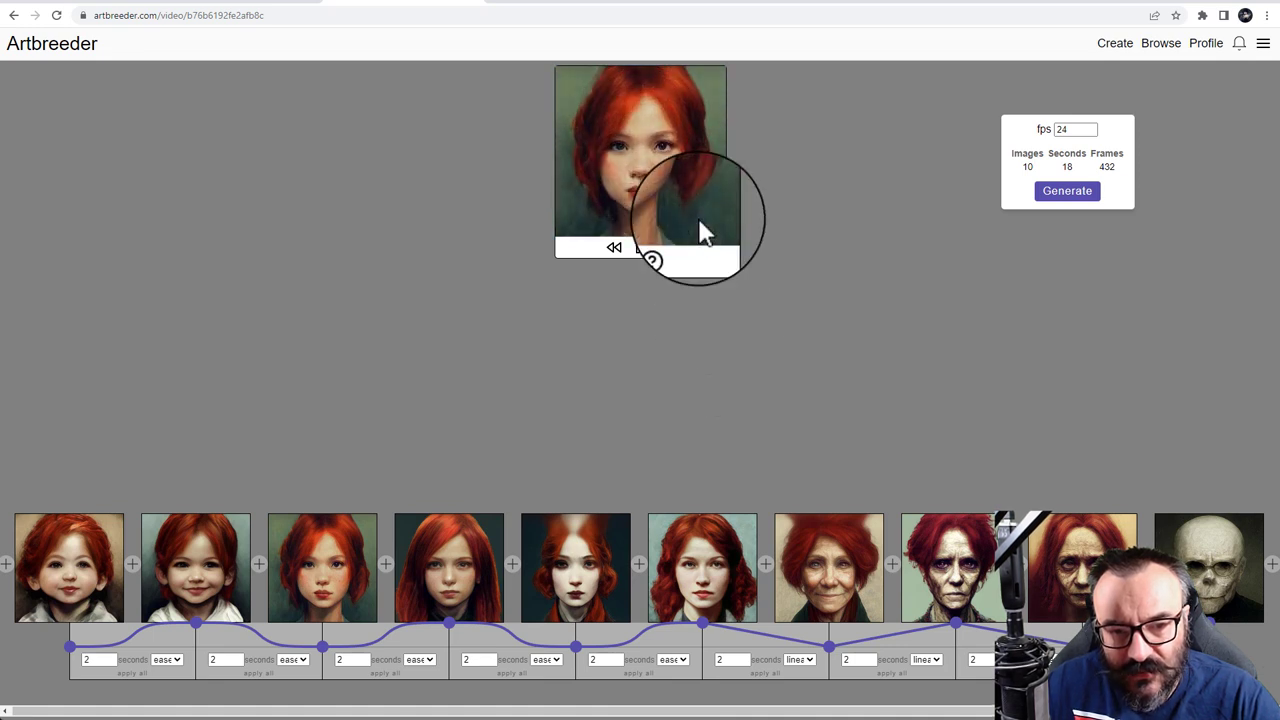
click(641, 249)
- Re-set the easing on the first seven transitions, ending with easeInOutQuad
click(168, 660)
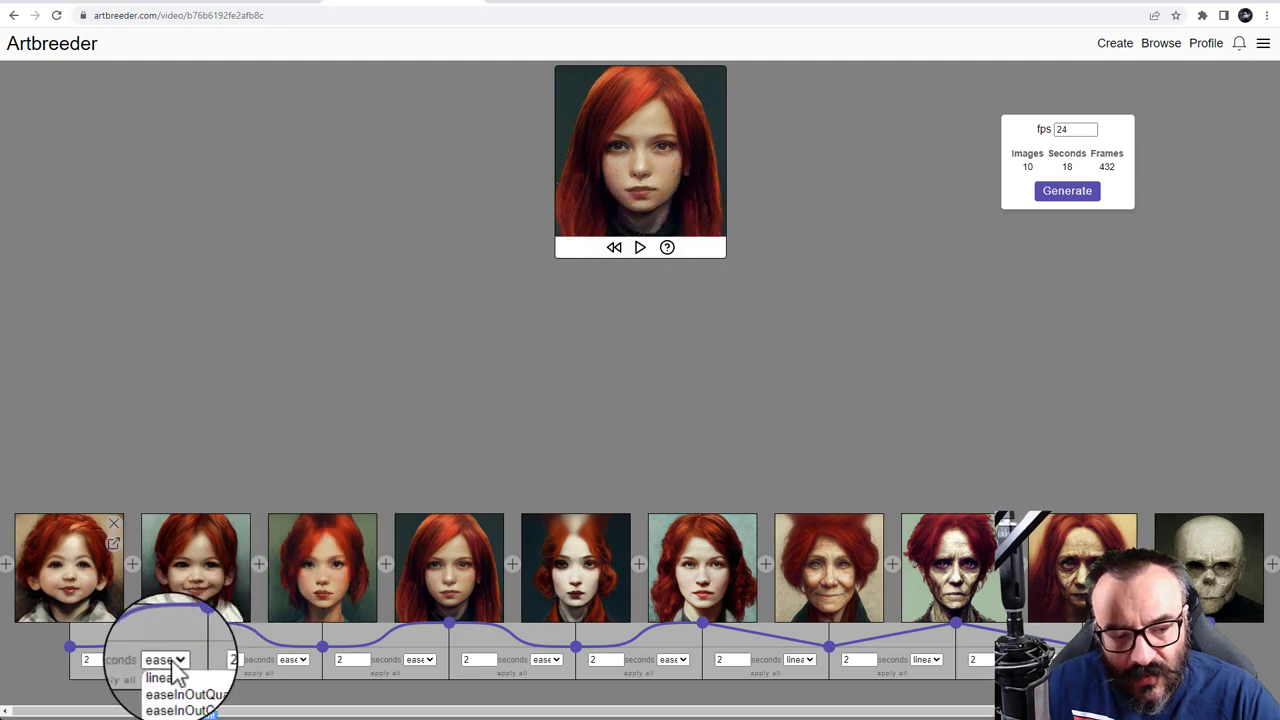
click(183, 698)
click(290, 660)
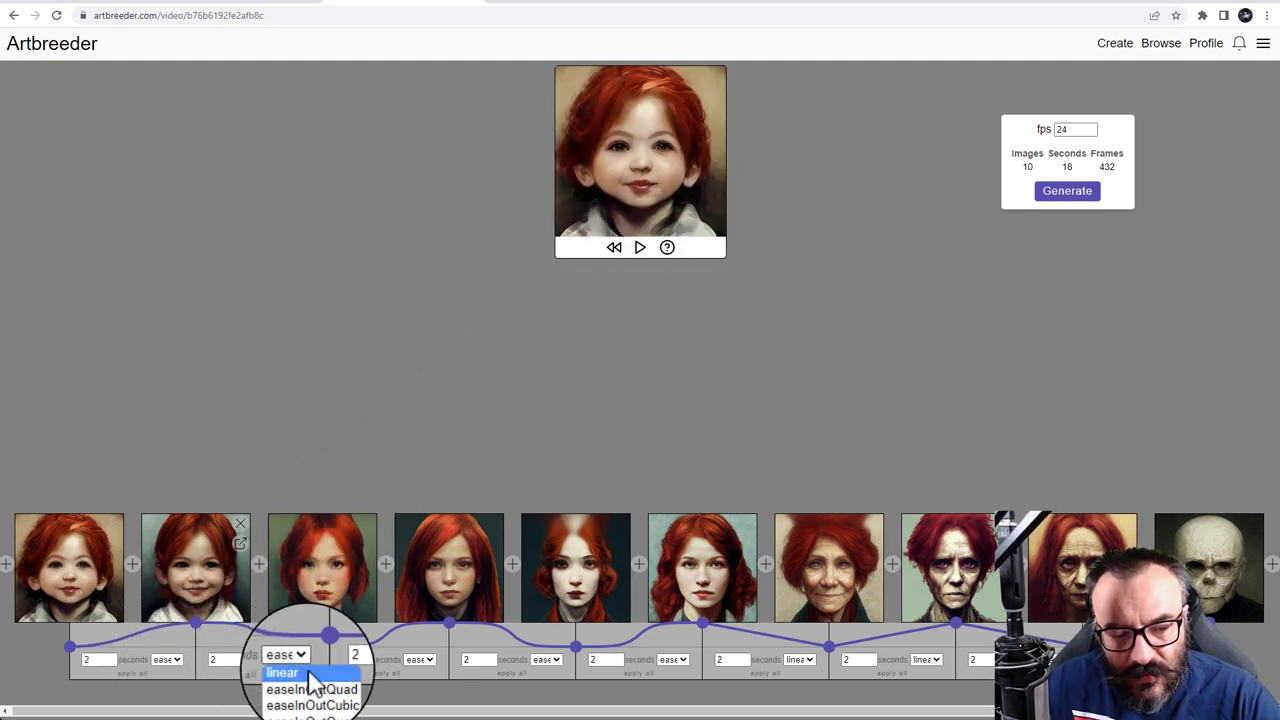
click(322, 697)
click(421, 660)
click(426, 688)
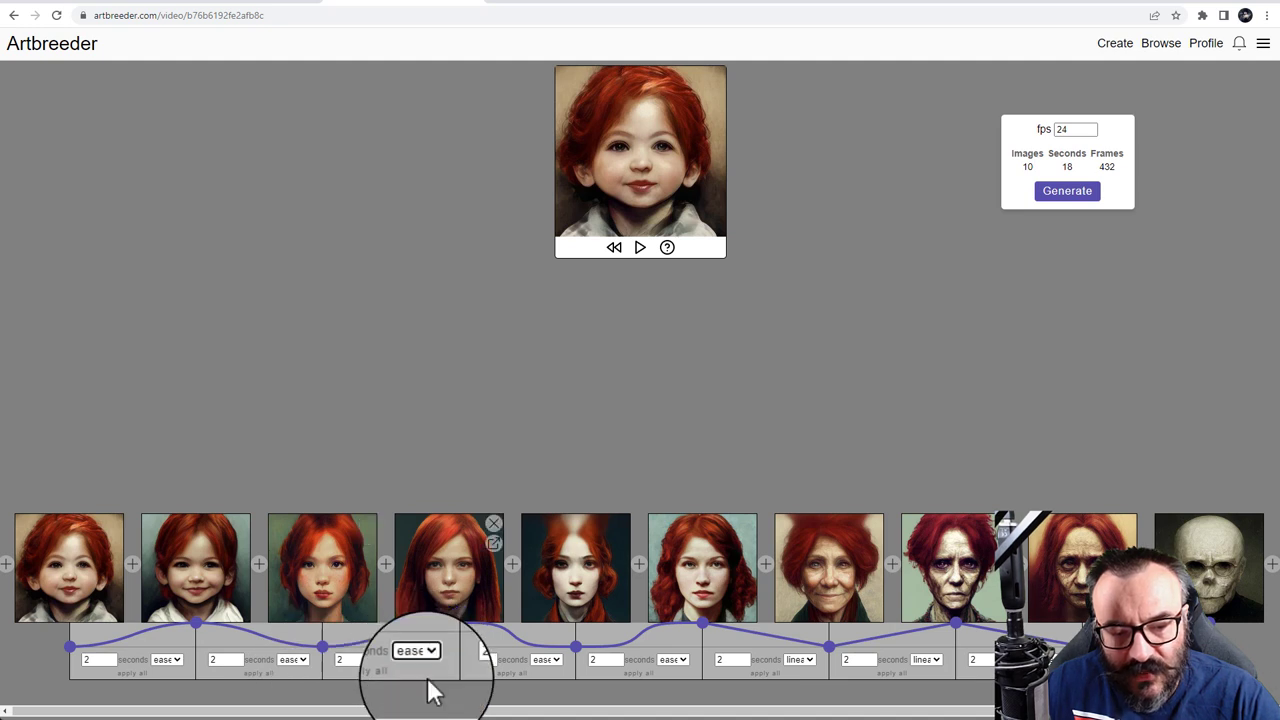
click(547, 660)
click(577, 690)
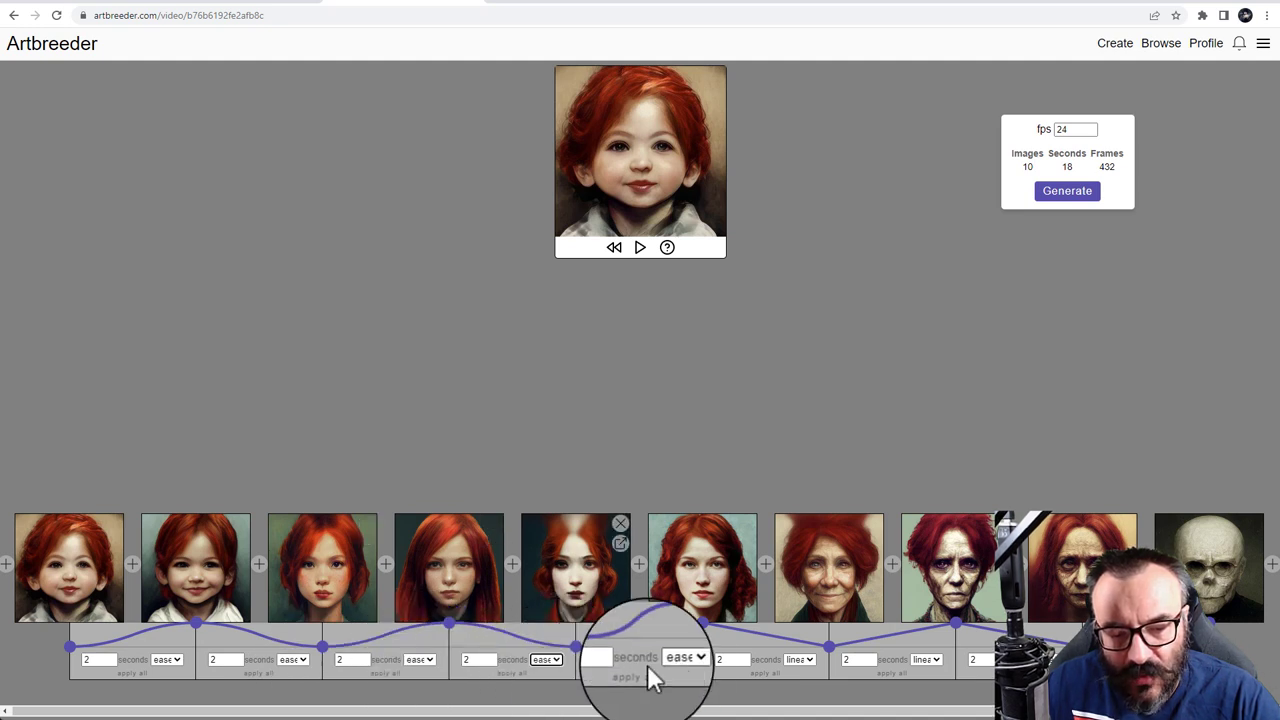
click(675, 658)
click(686, 691)
click(800, 659)
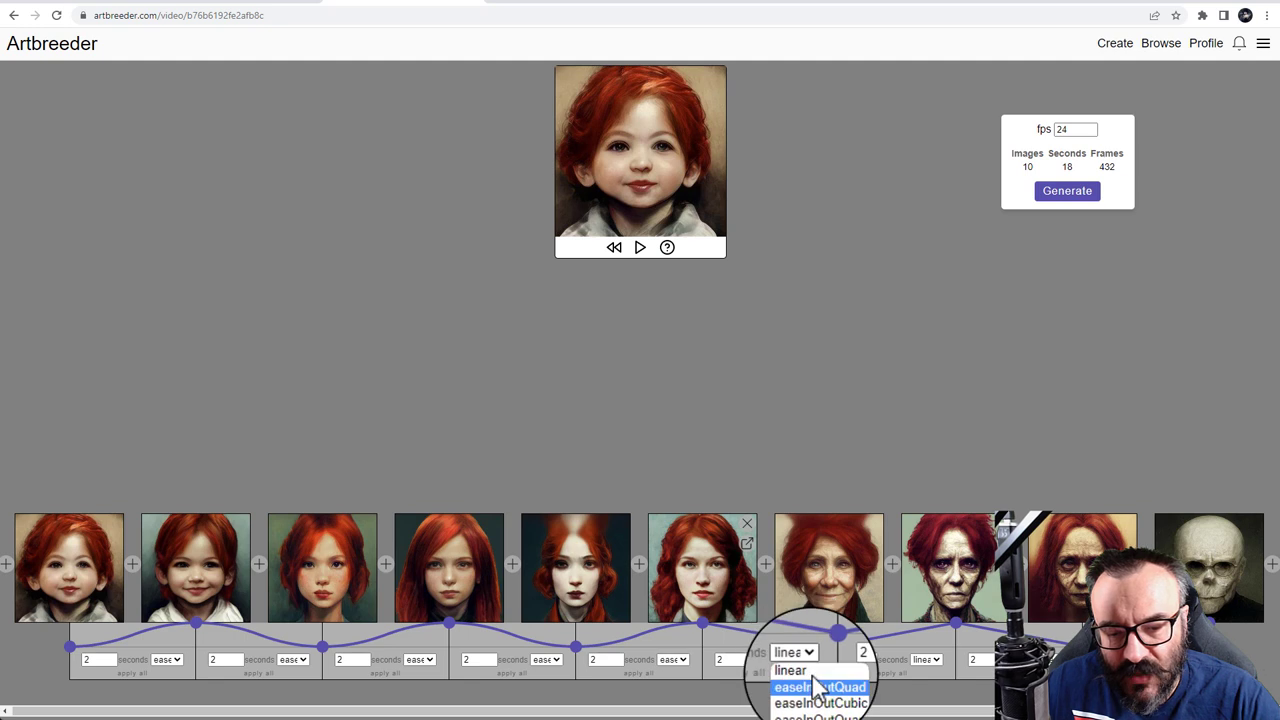
click(812, 690)
click(926, 659)
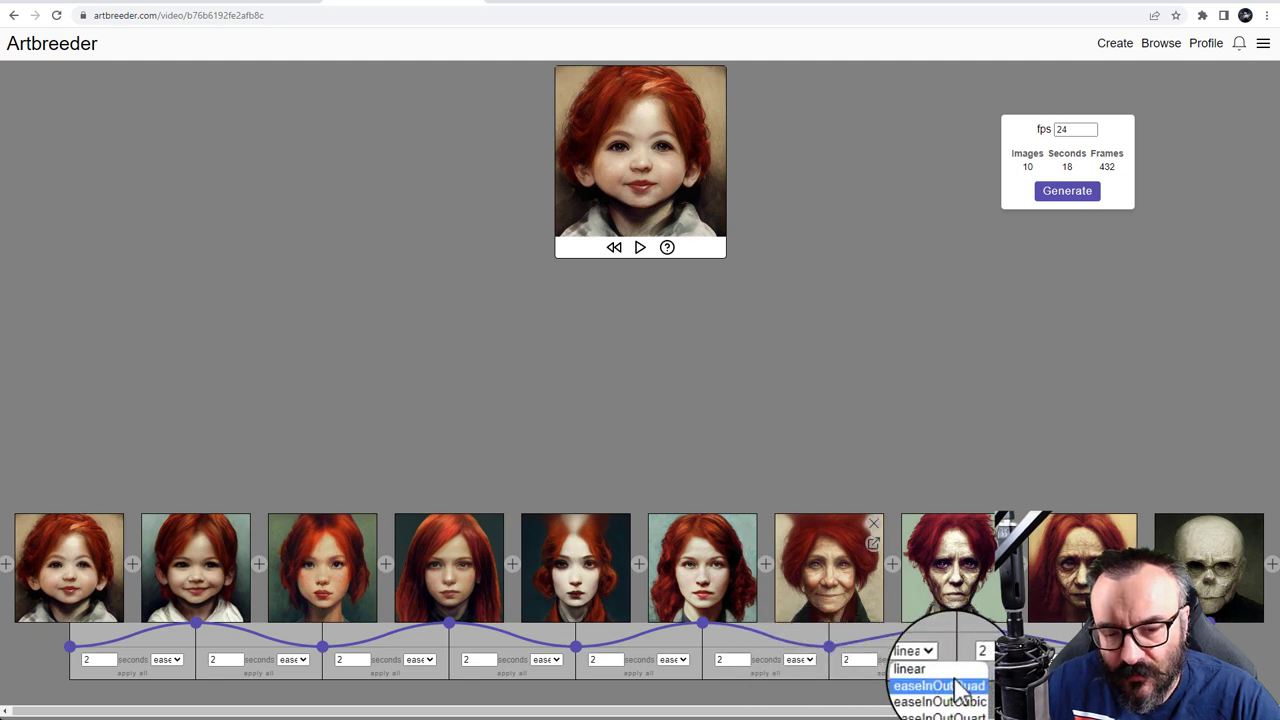
click(935, 688)
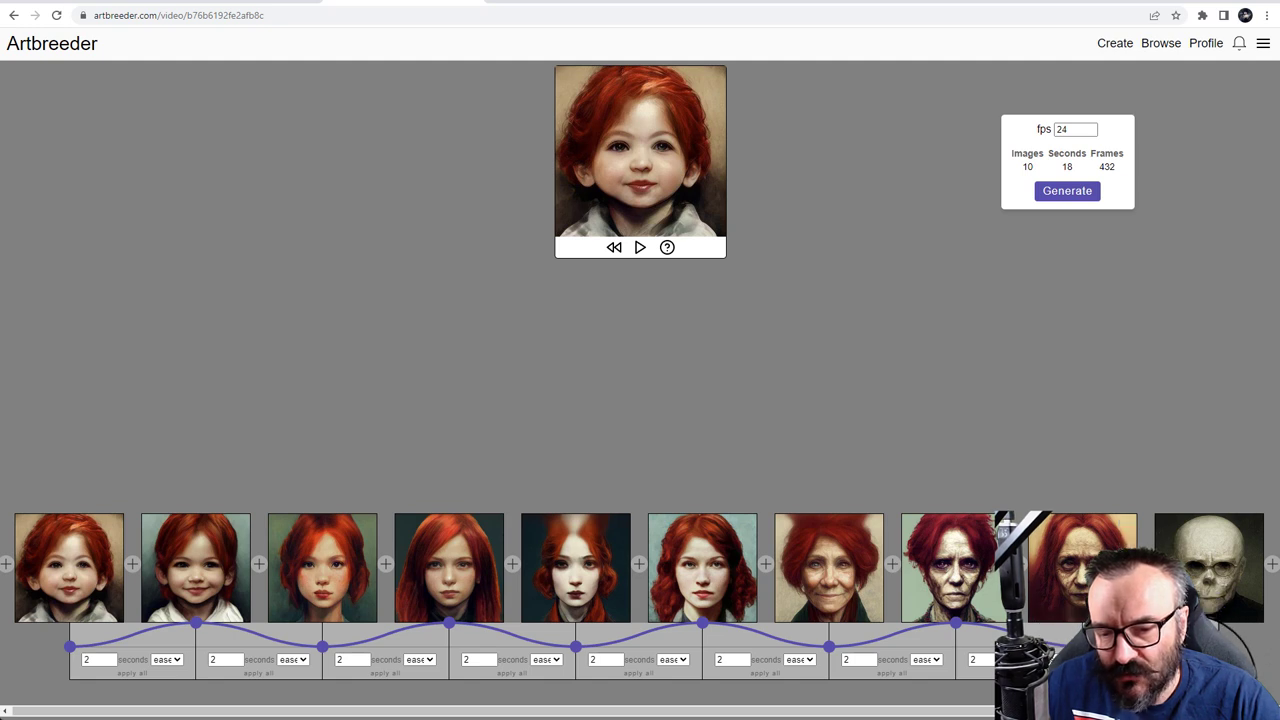
- Enter 6 seconds in each of the eight transition duration fields
double_click(100, 659)
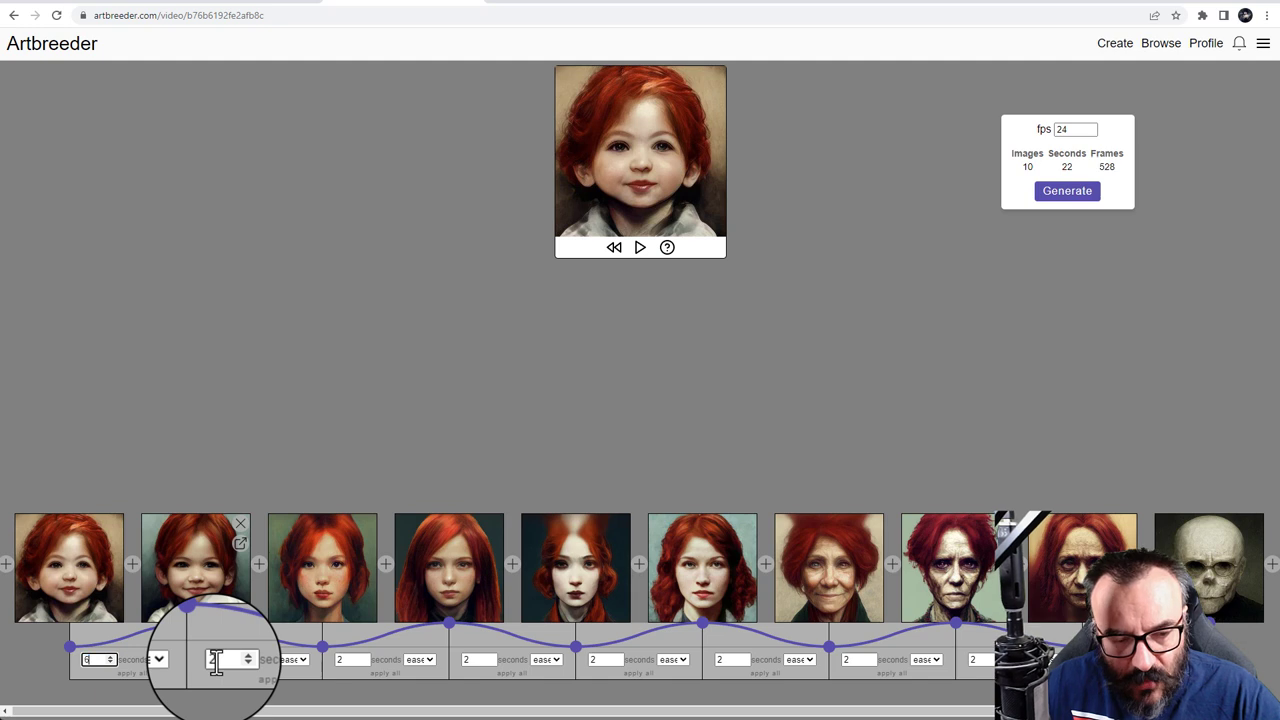
double_click(217, 660)
text(6)
double_click(347, 659)
text(6)
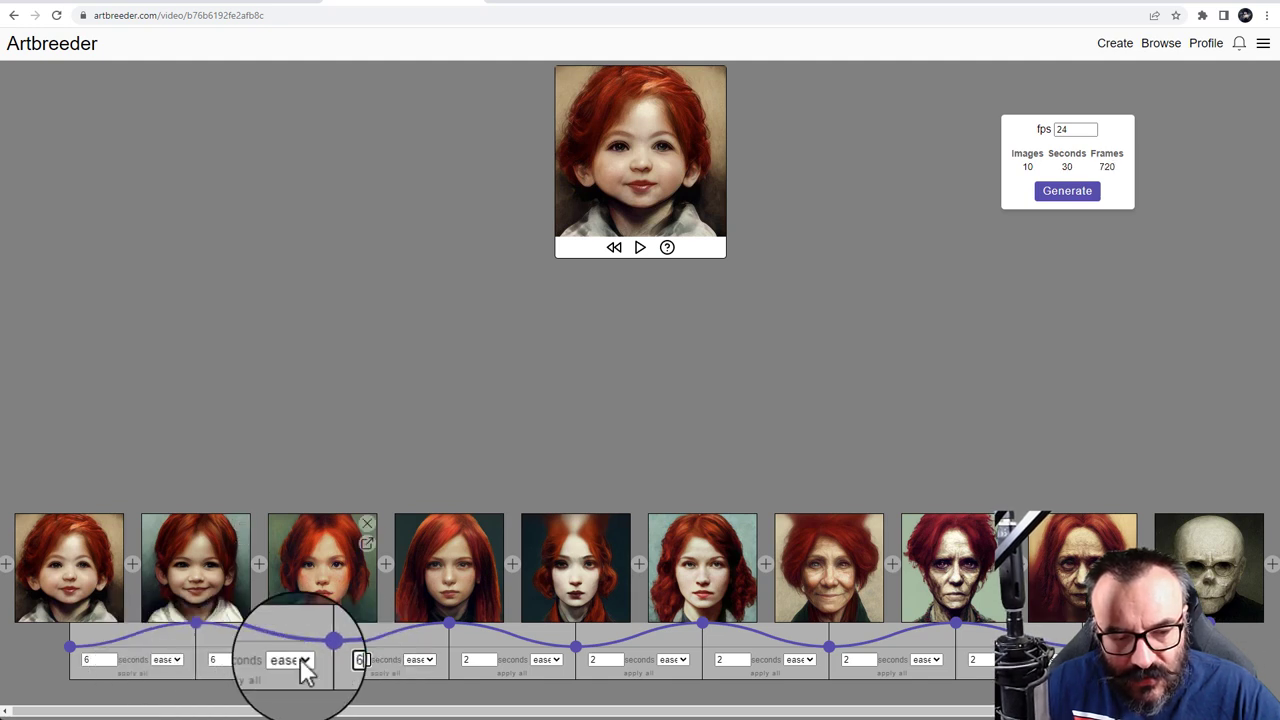
double_click(471, 659)
text(6)
click(610, 659)
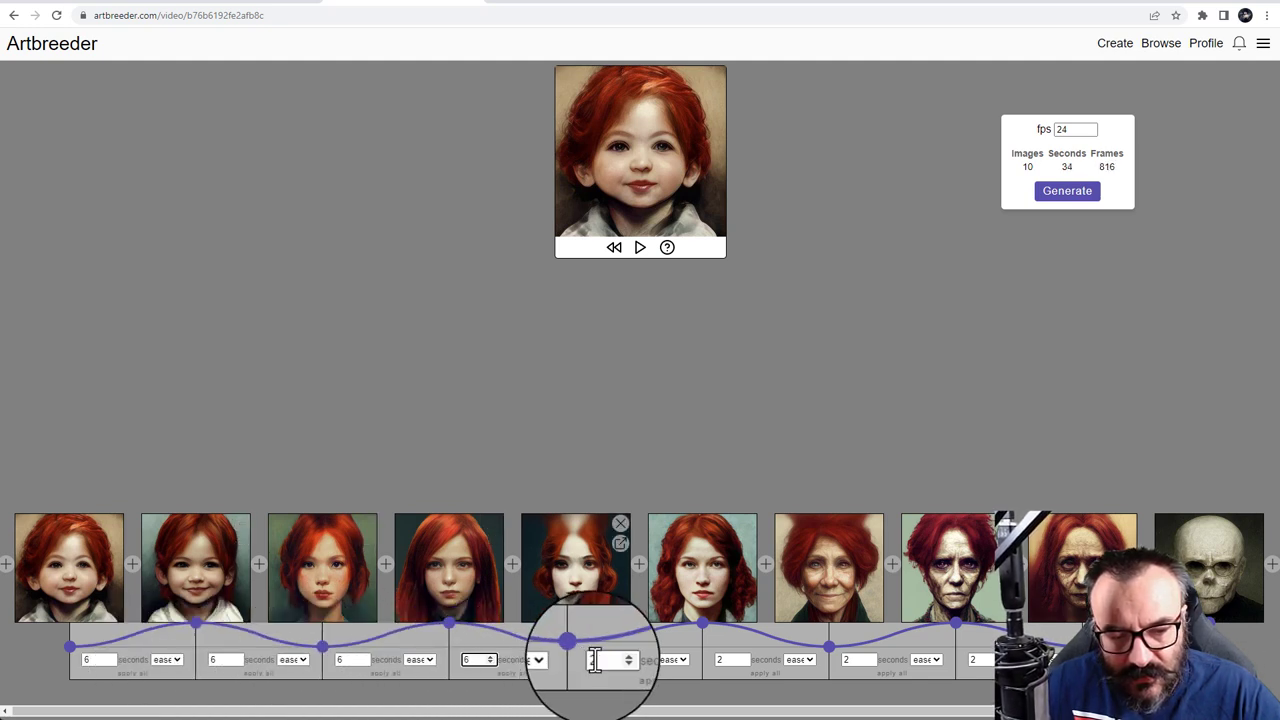
double_click(608, 659)
text(6)
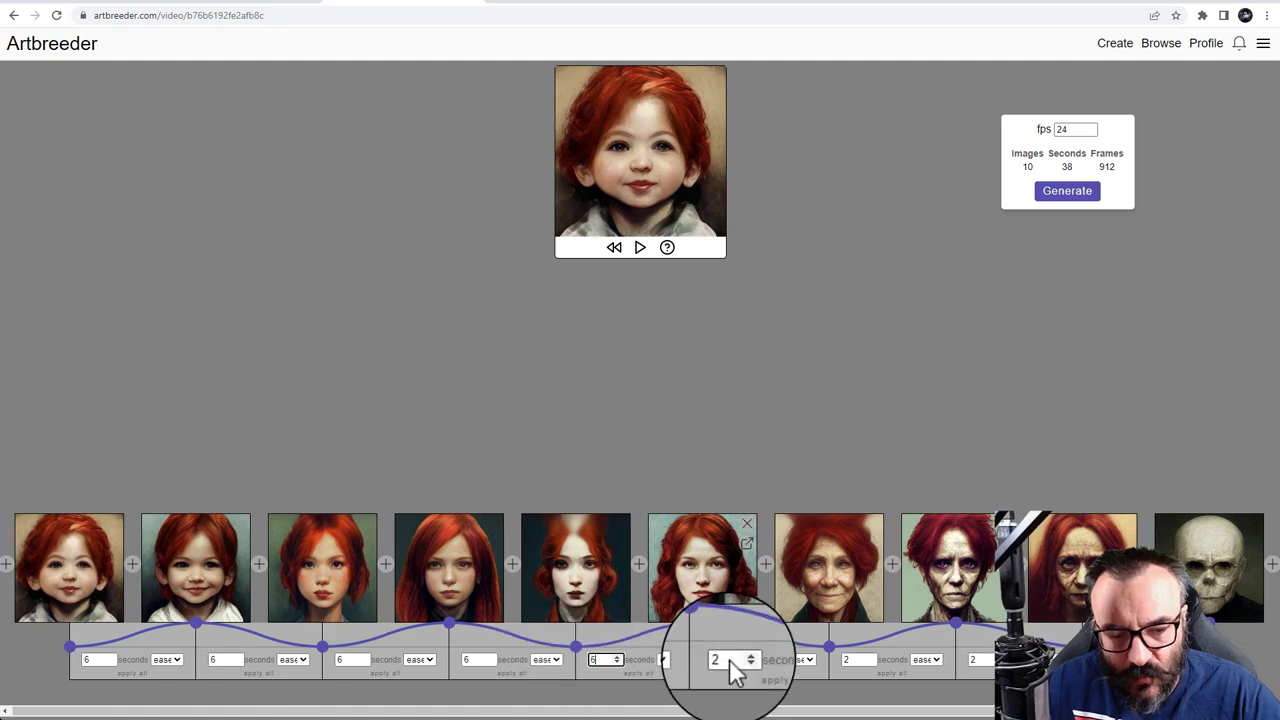
double_click(731, 660)
text(6)
double_click(857, 660)
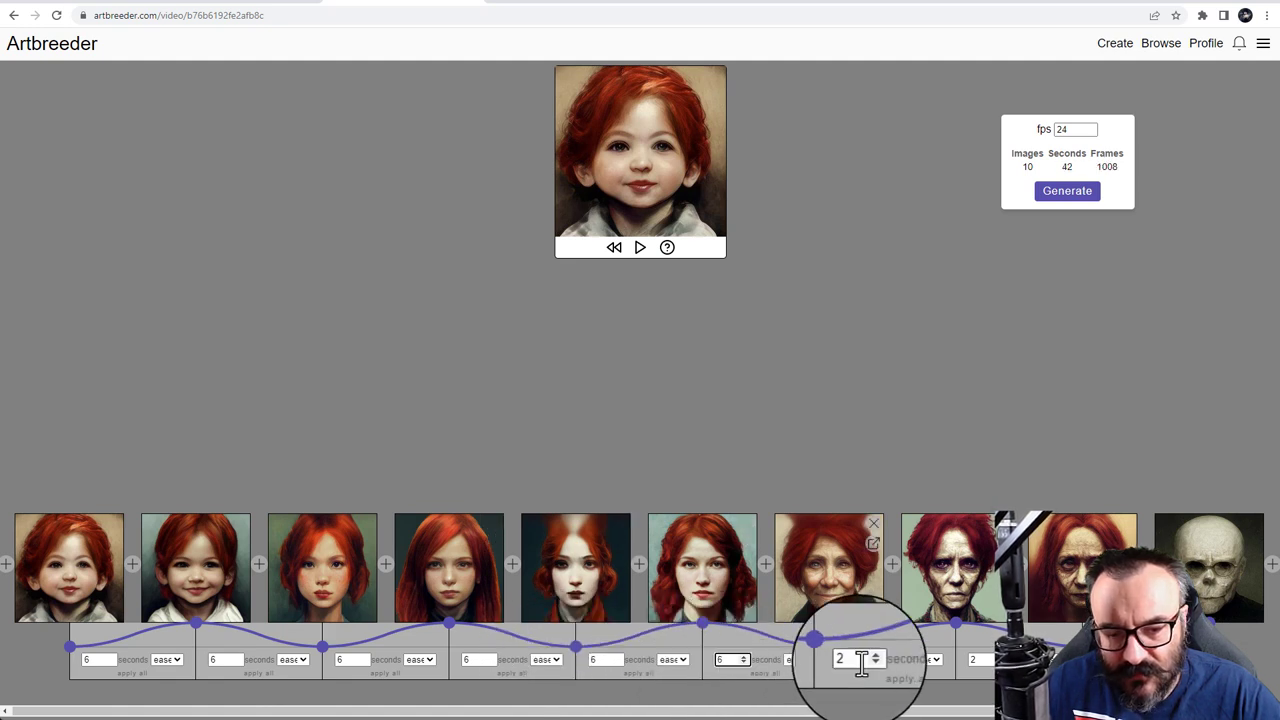
text(6)
double_click(975, 660)
text(6)
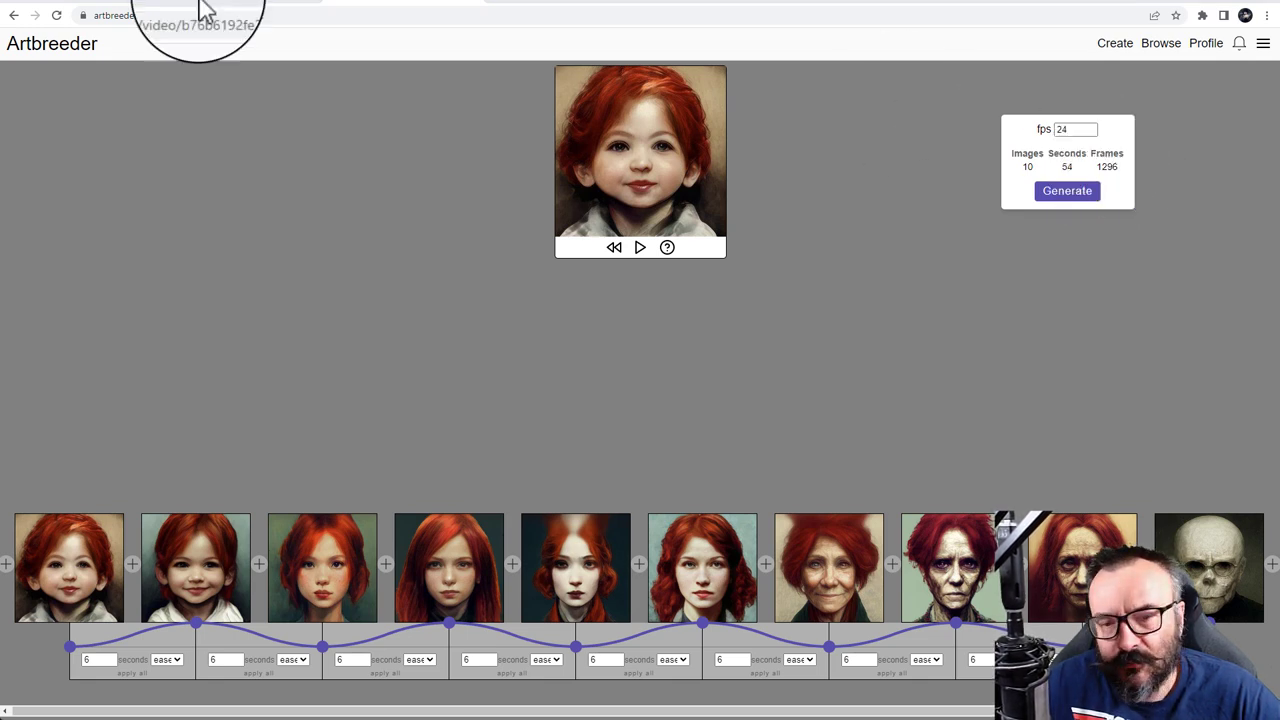
- Play and pause the 54-second morph preview, then generate its video and dismiss the notice
click(640, 247)
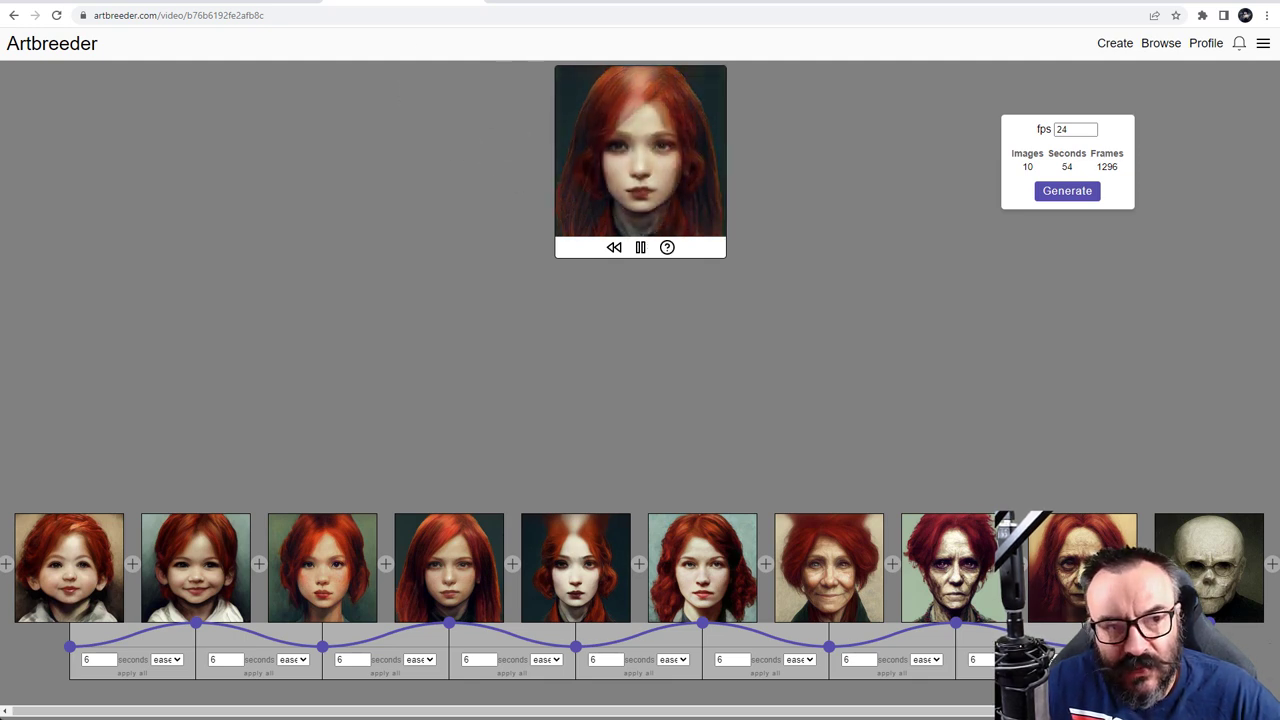
click(640, 247)
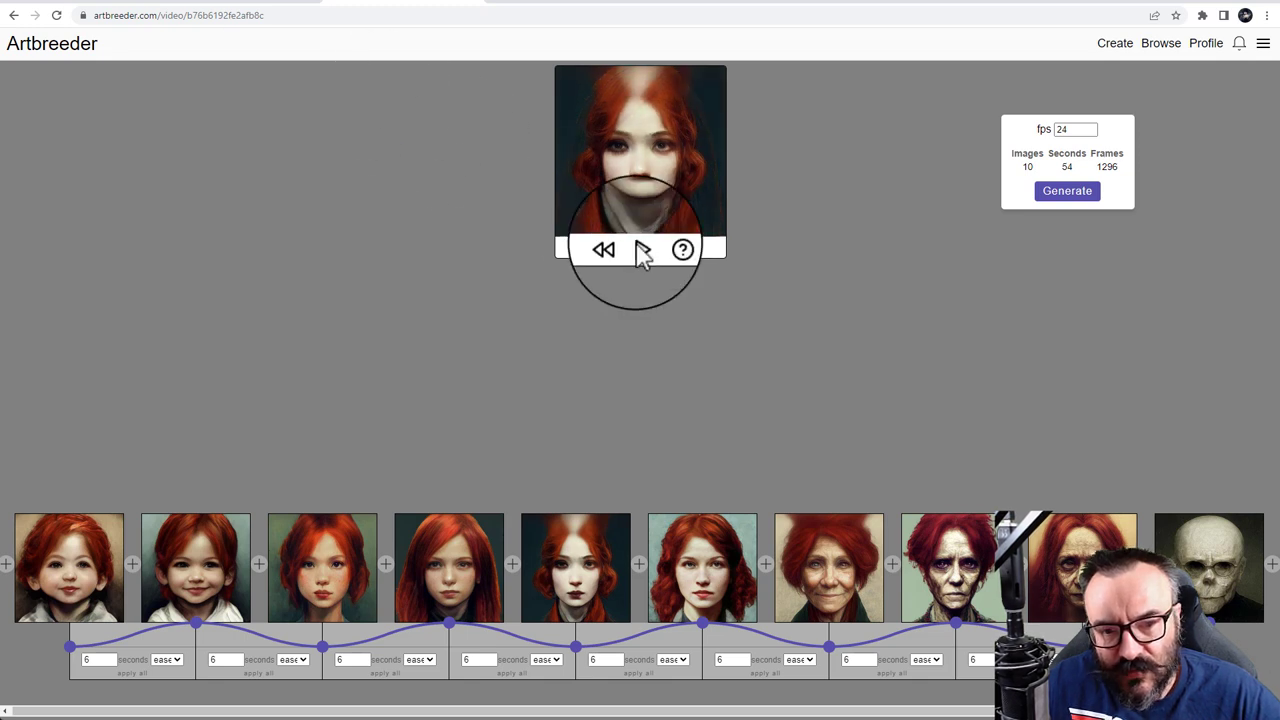
click(1046, 198)
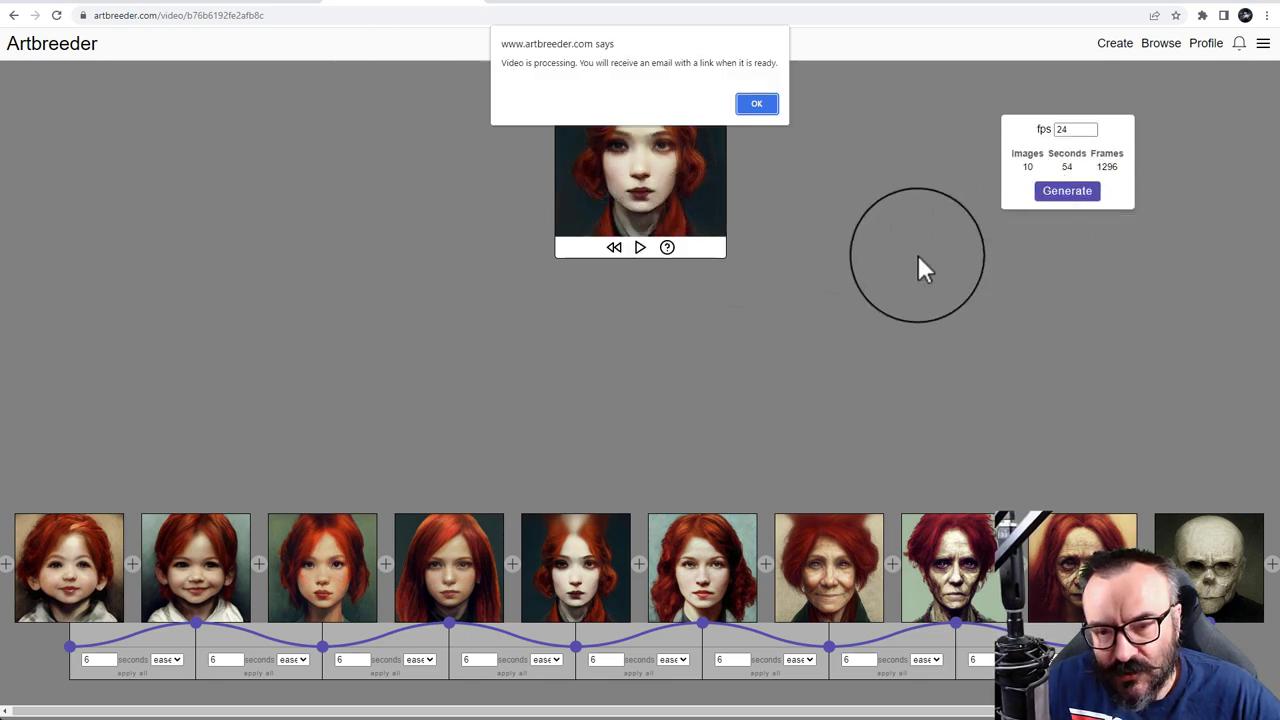
click(752, 106)
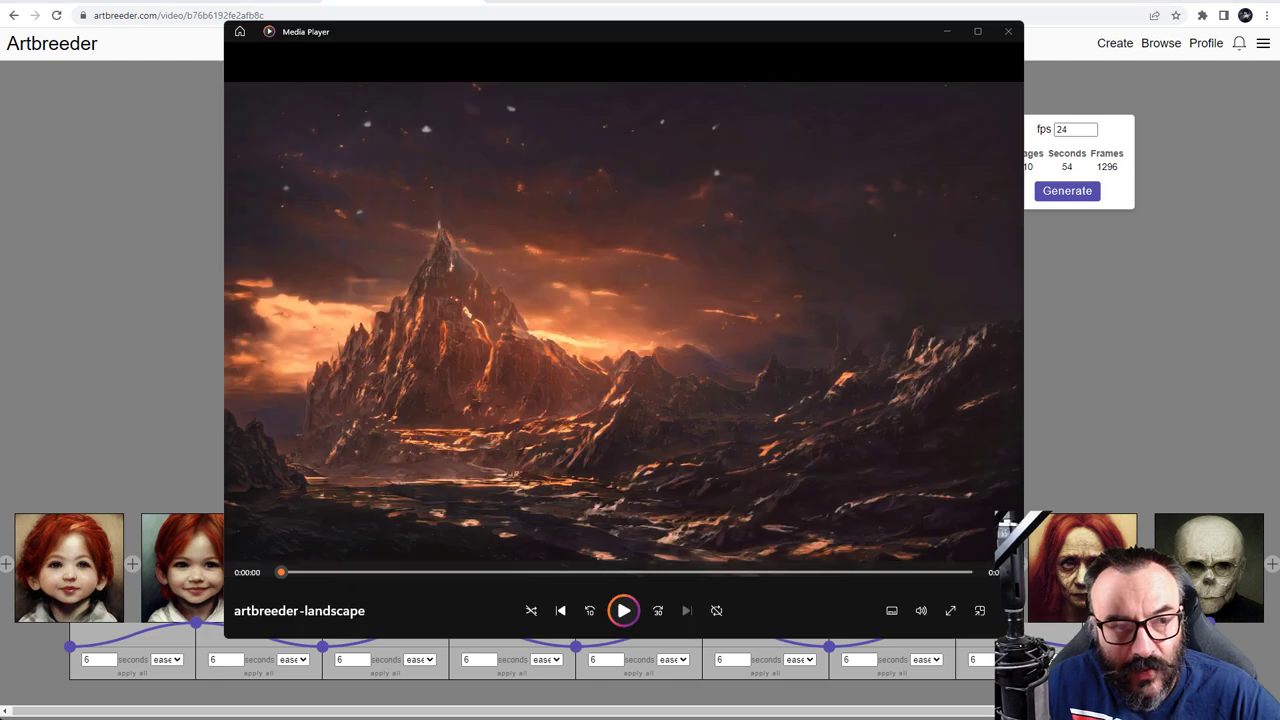
- Play the artbreeder-landscape video in Media Player to its end, then close it
click(622, 610)
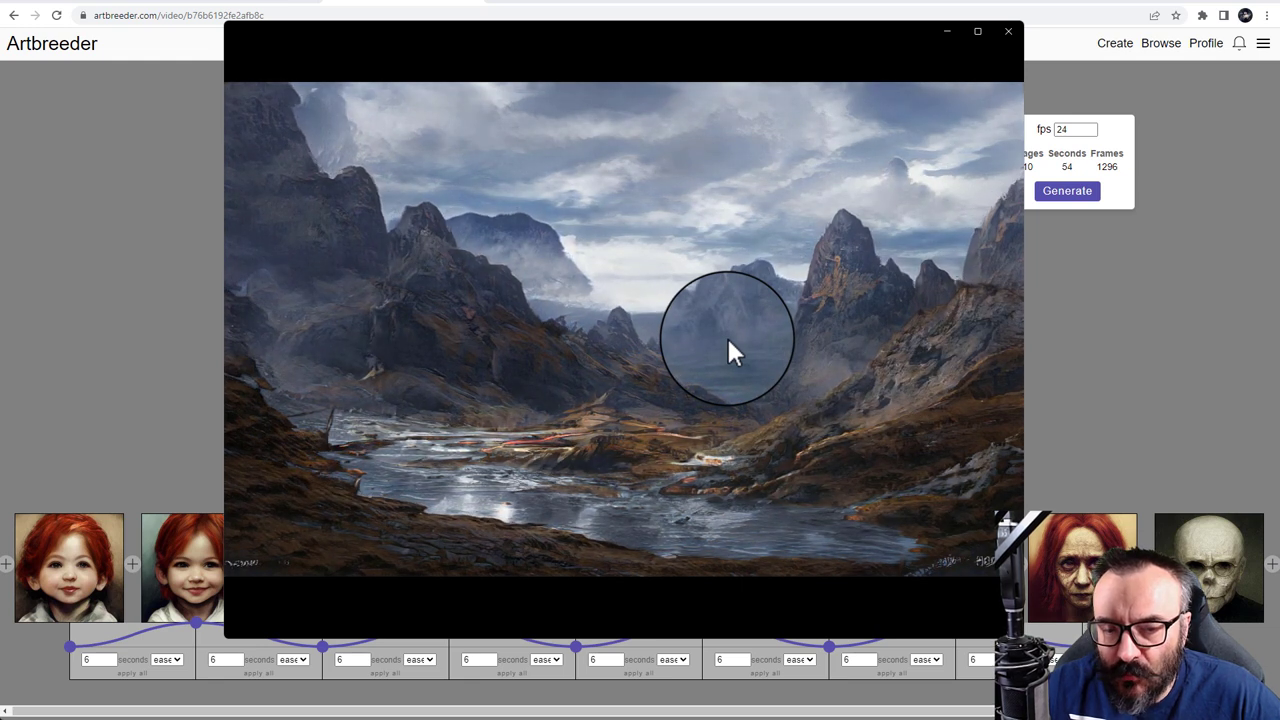
mouse_move(728, 340)
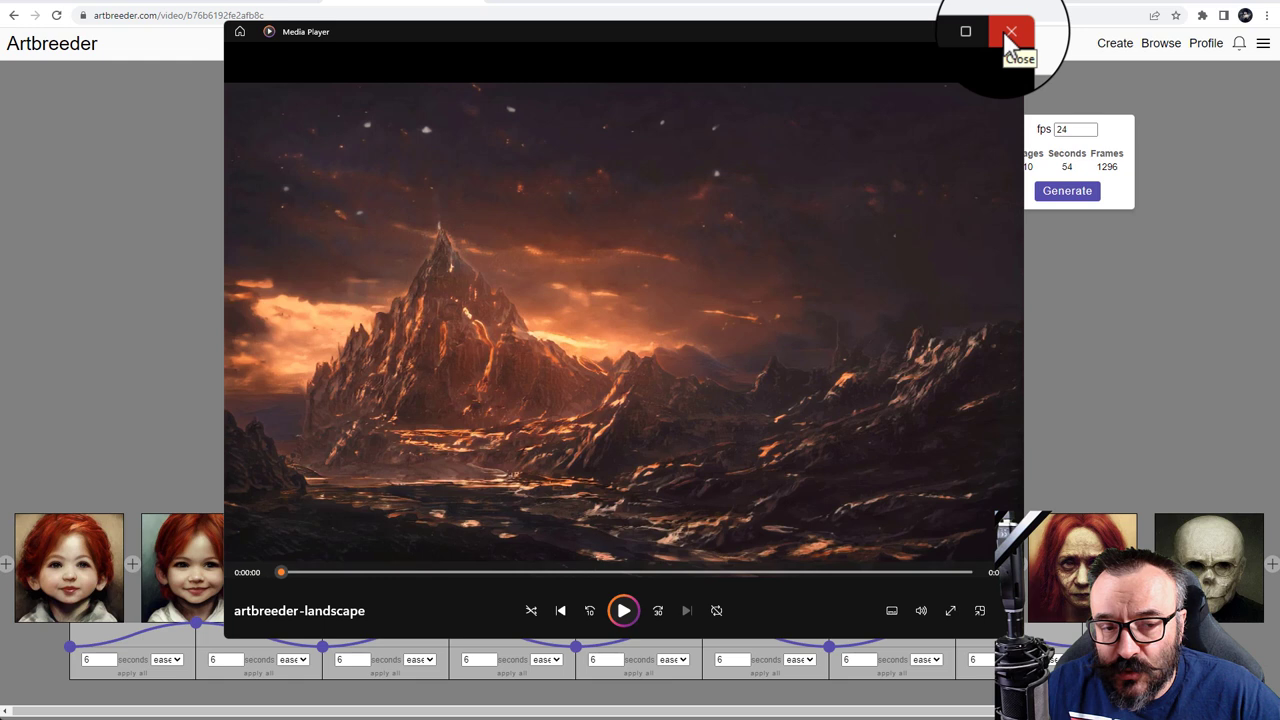
click(1010, 33)
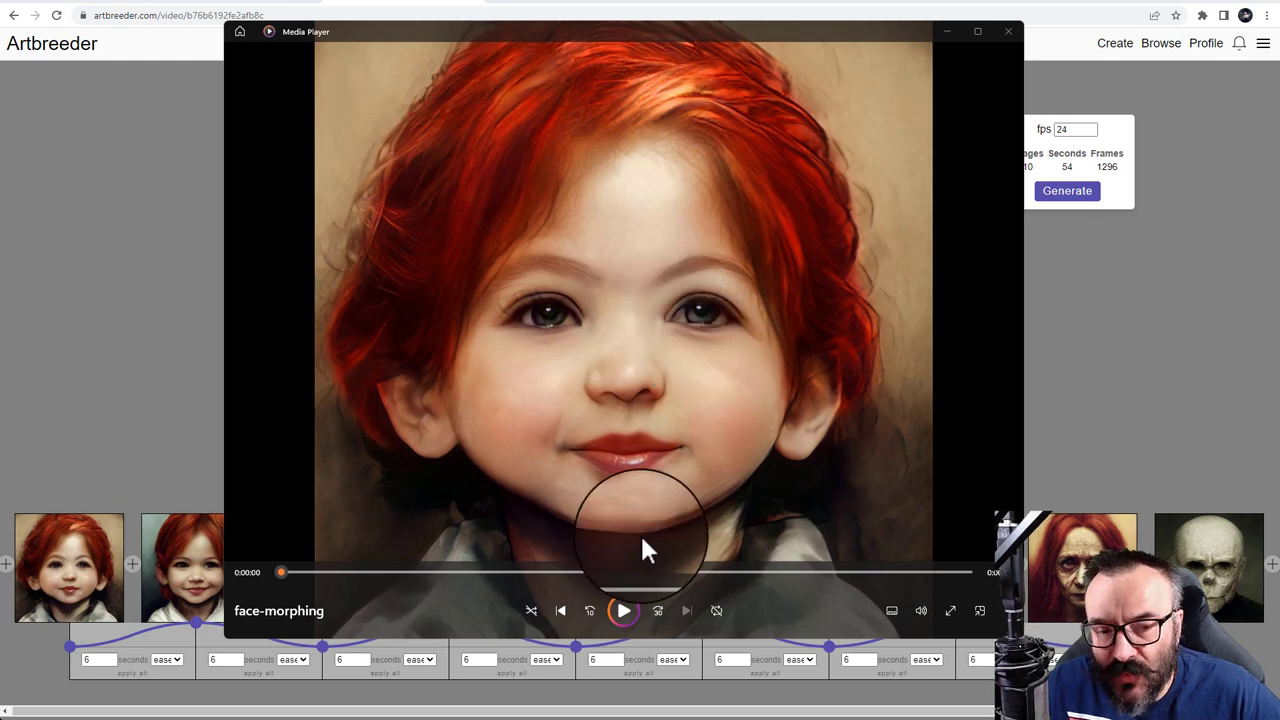
- Play the red-haired face-morphing video in Media Player
click(623, 611)
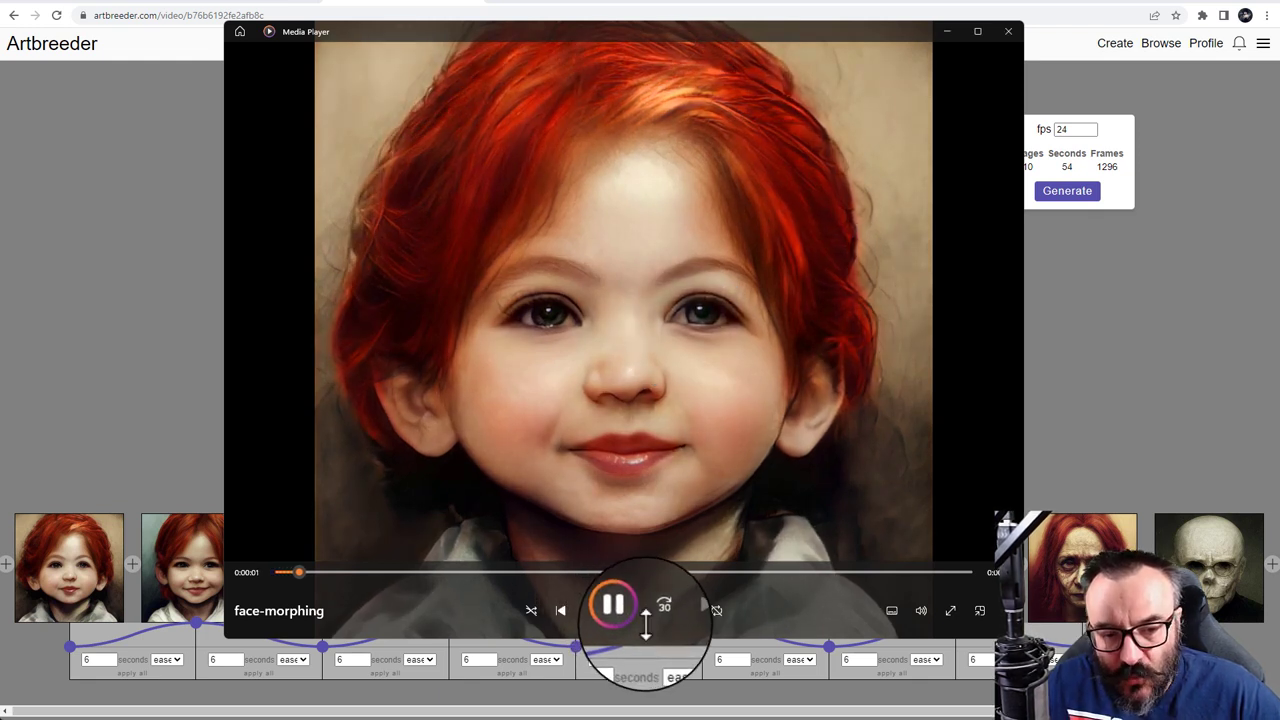